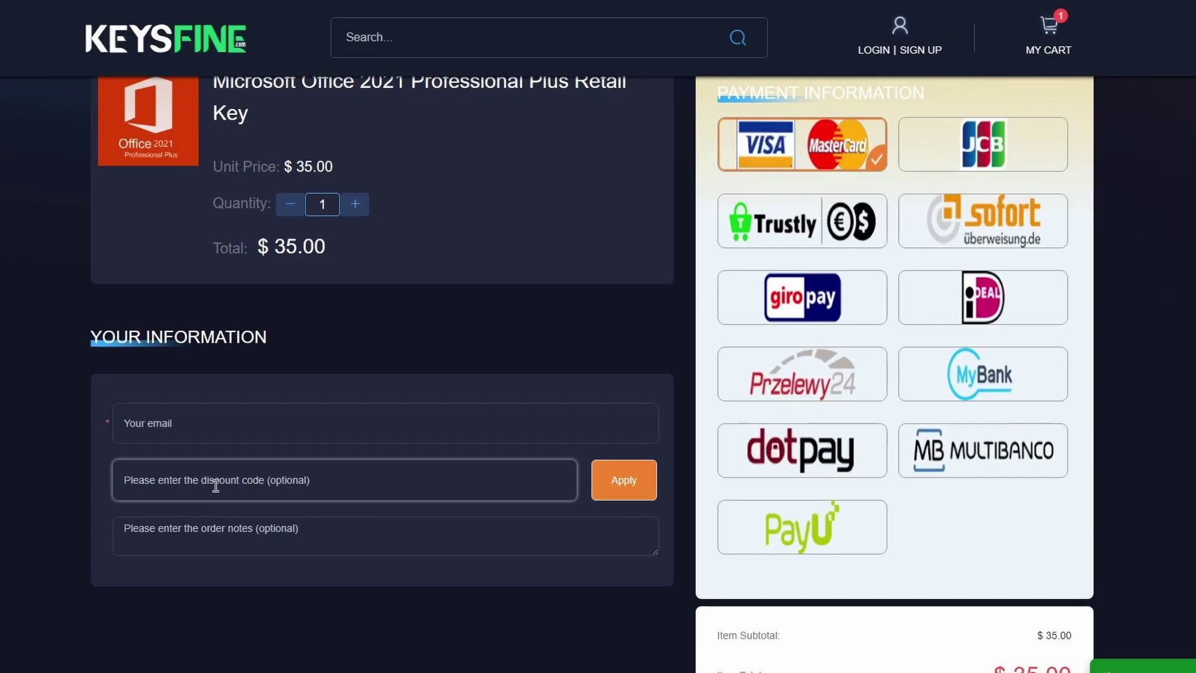
Apply discount code TE25 to the Office 2021 order and highlight the $26.25 total.
{"action": "key", "text": "Caps_Lock"}
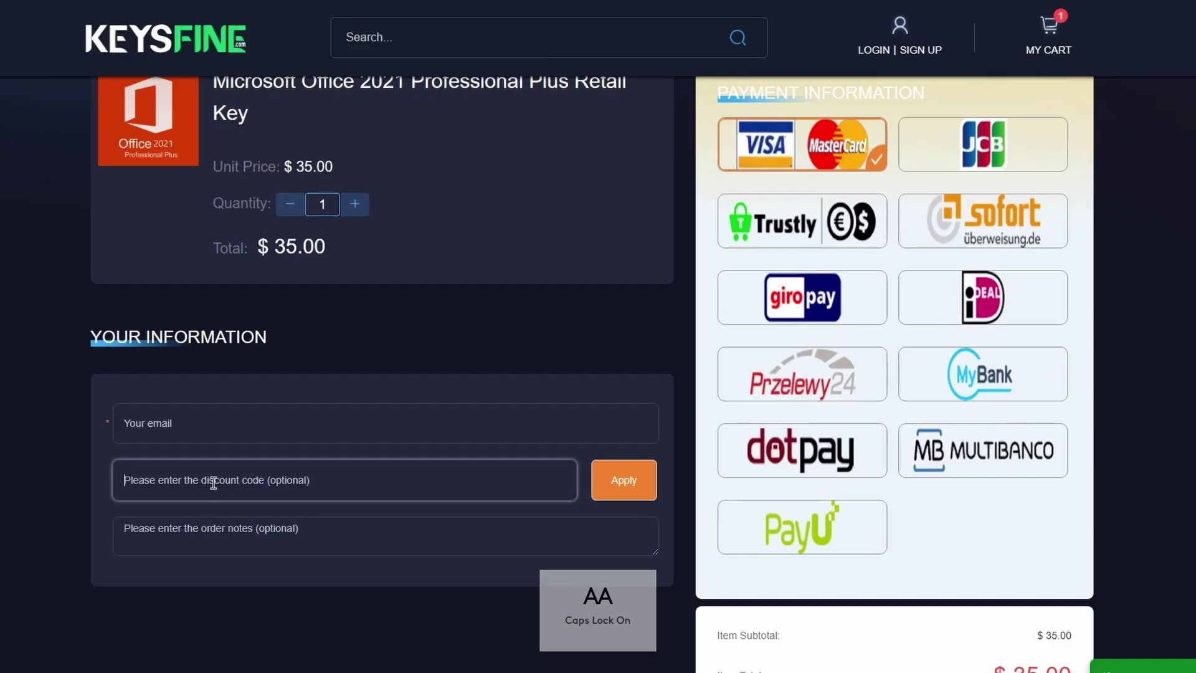
{"action": "type", "text": "TE25"}
{"action": "key", "text": "Caps_Lock"}
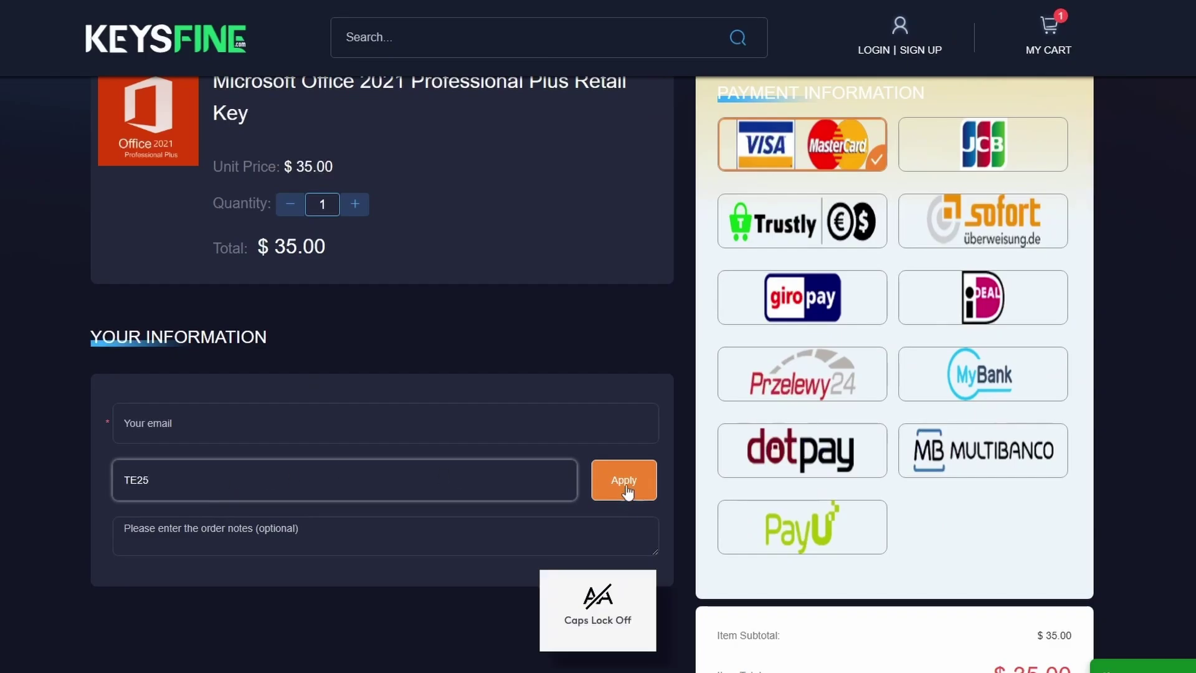
{"action": "left_click", "coordinate": [623, 481]}
{"action": "scroll", "coordinate": [983, 492], "scroll_direction": "down", "scroll_amount": 3}
{"action": "left_click_drag", "start_coordinate": [983, 492], "coordinate": [1075, 496]}
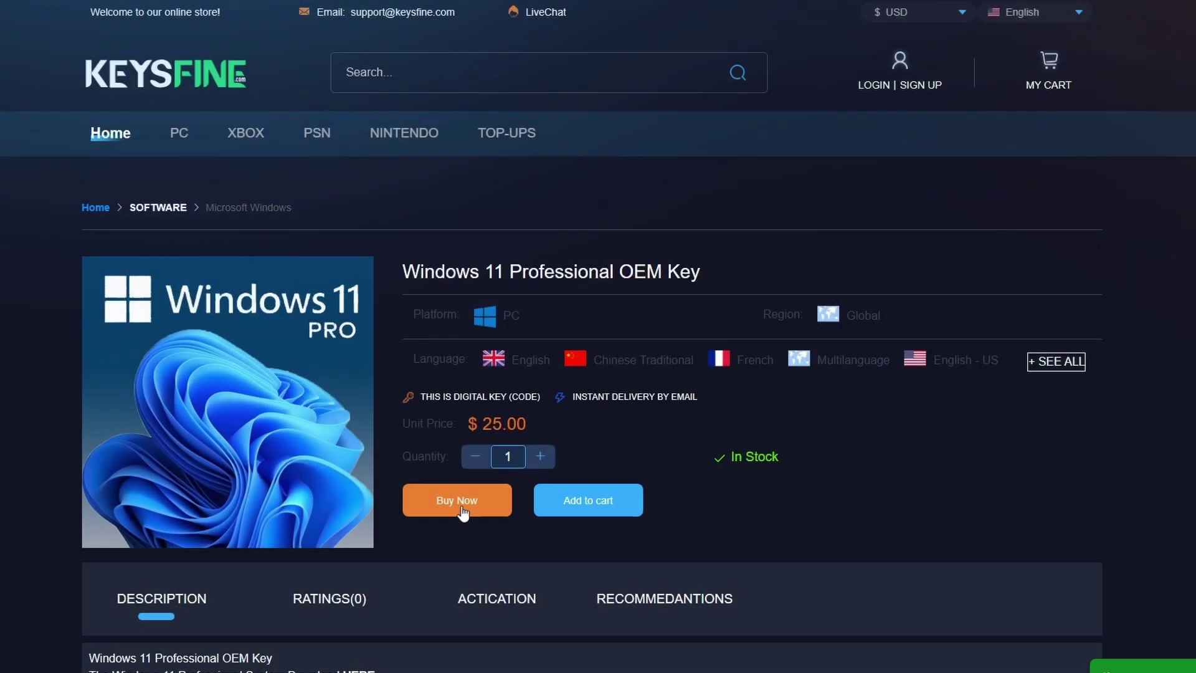
Buy the Windows 11 Professional OEM Key and enter the buyer's e-mail address.
{"action": "left_click", "coordinate": [461, 502]}
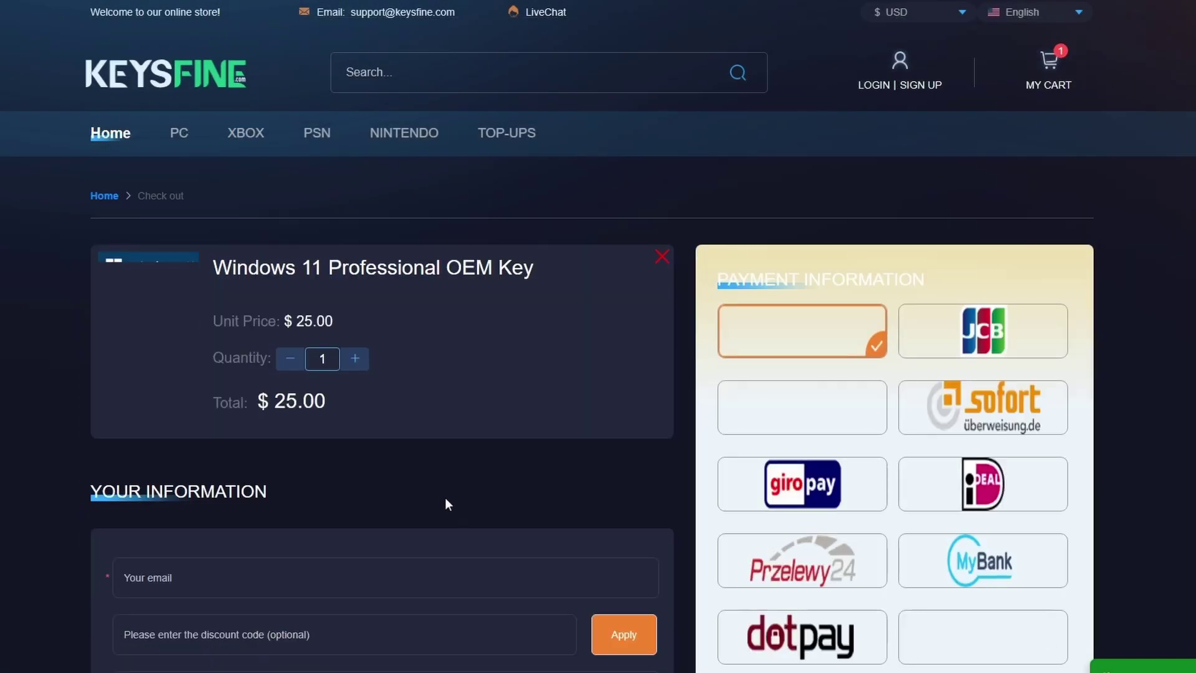
{"action": "scroll", "coordinate": [445, 497], "scroll_direction": "down", "scroll_amount": 5}
{"action": "left_click", "coordinate": [186, 288]}
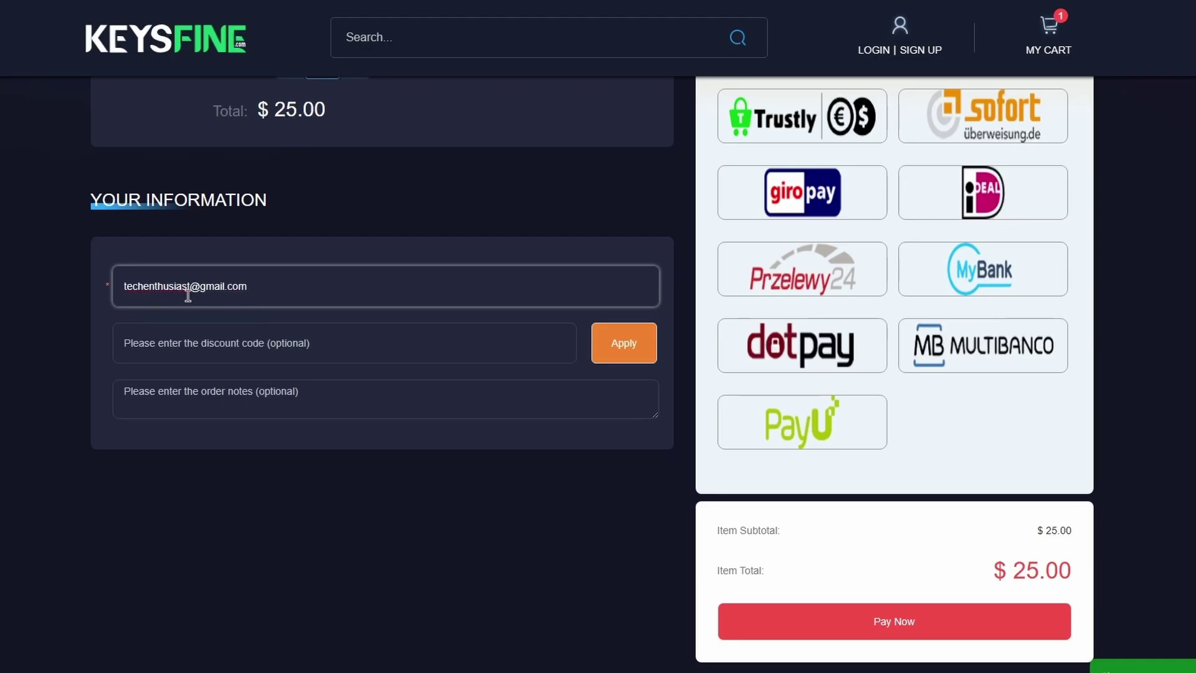
Apply discount code TE56 and highlight the new $11.00 total.
{"action": "left_click", "coordinate": [208, 347]}
{"action": "type", "text": "TE"}
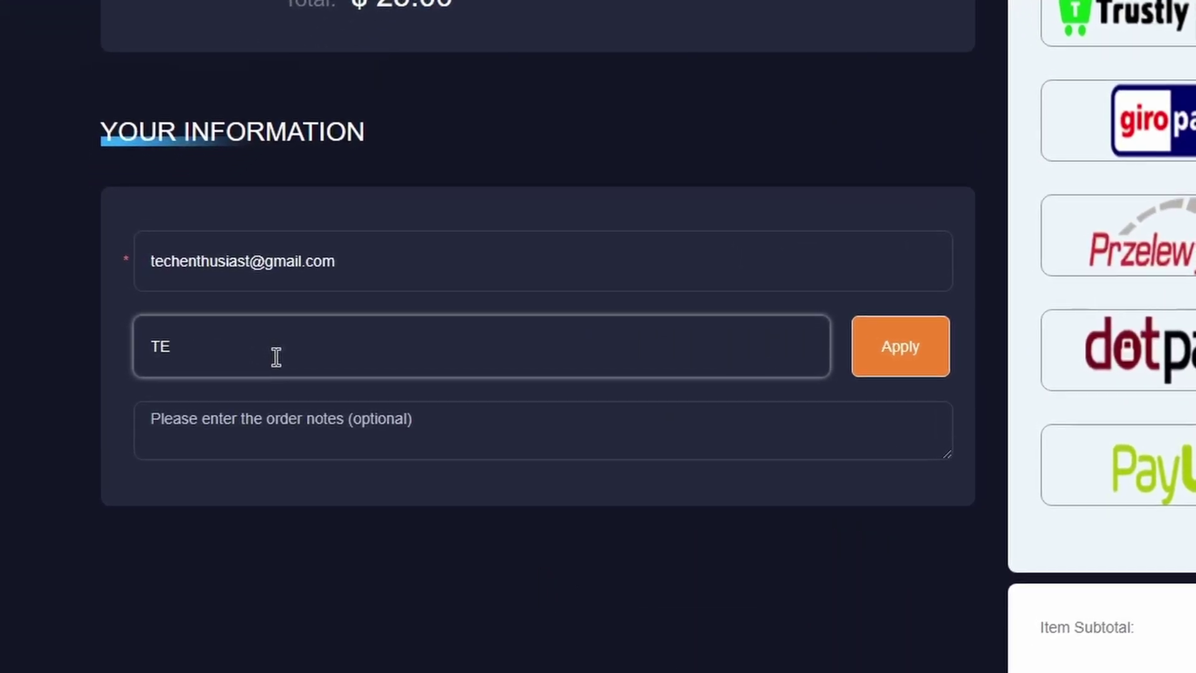
{"action": "type", "text": "56"}
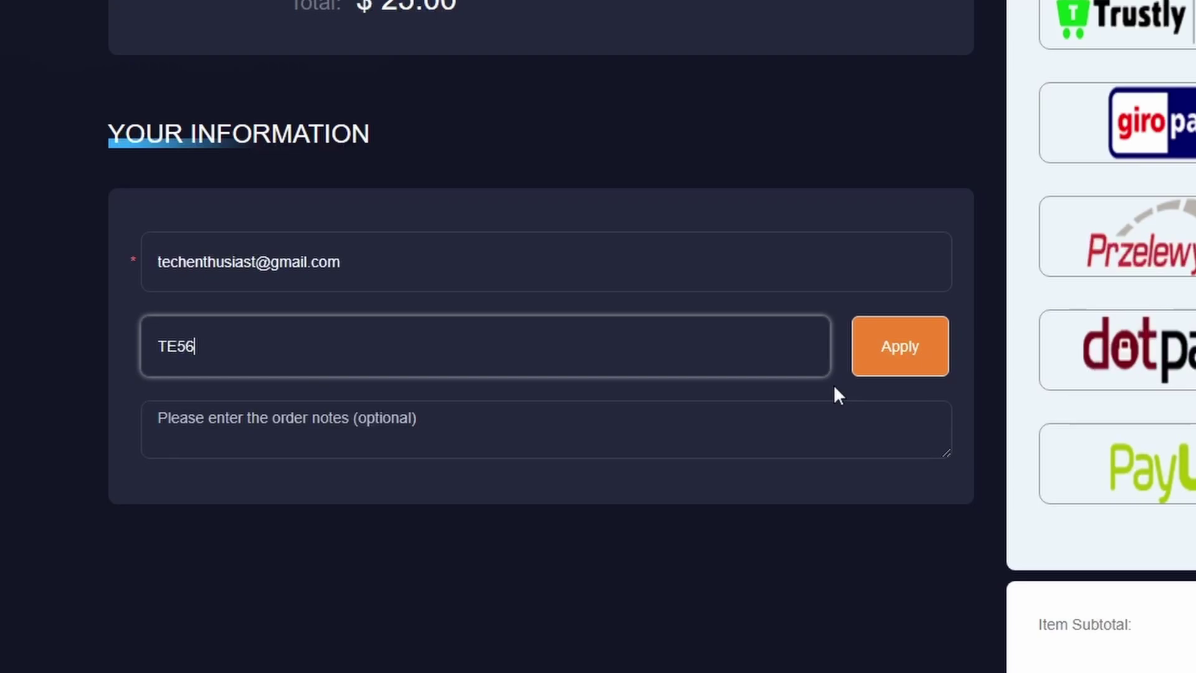
{"action": "left_click", "coordinate": [895, 368]}
{"action": "key", "text": "Caps_Lock"}
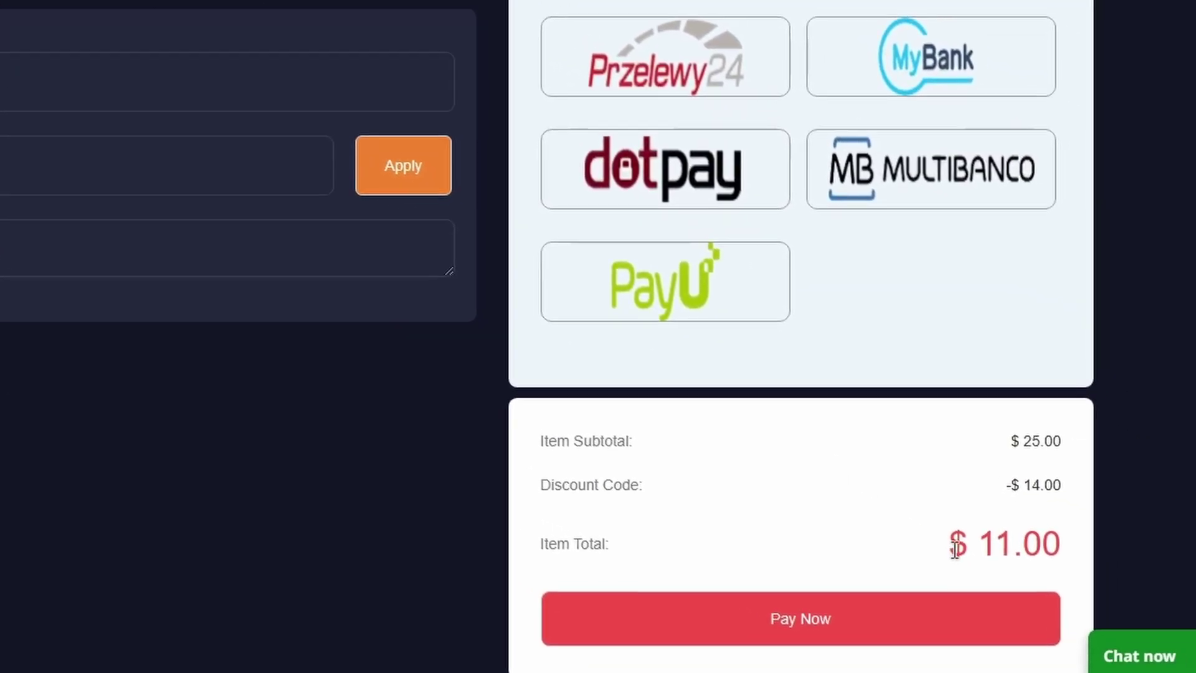
{"action": "left_click_drag", "start_coordinate": [928, 552], "coordinate": [1069, 561]}
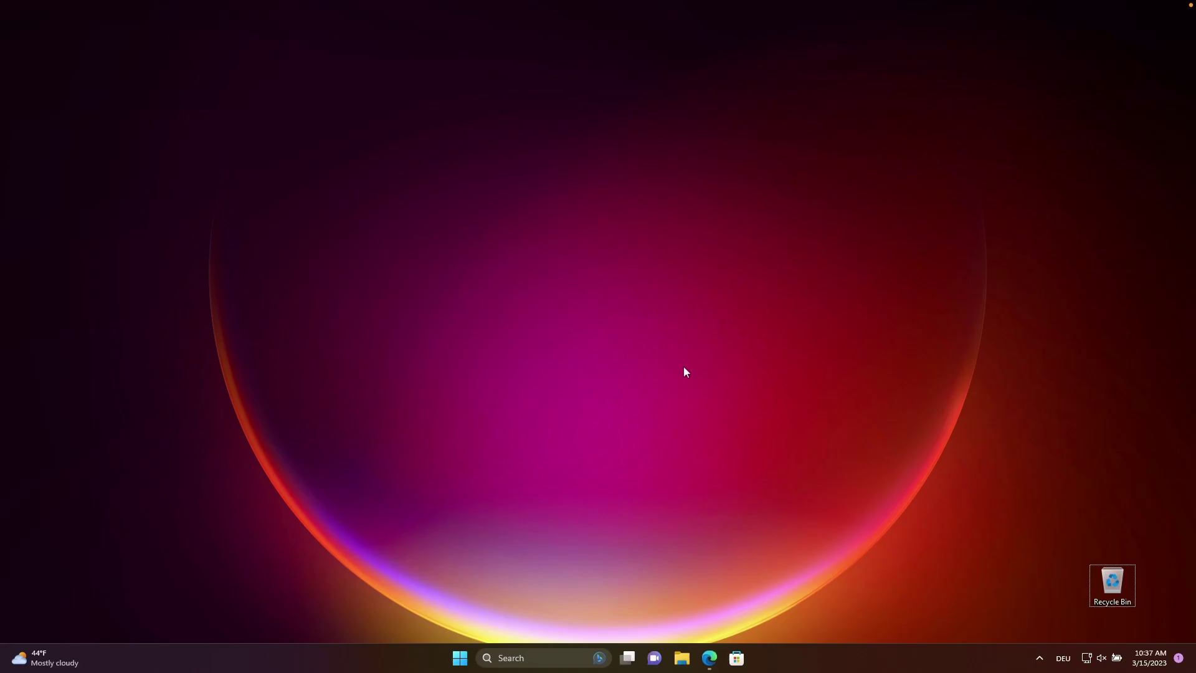
Search 'restor', open Create a restore point, and enable protection on Local Disk (C:).
{"action": "key", "text": "super"}
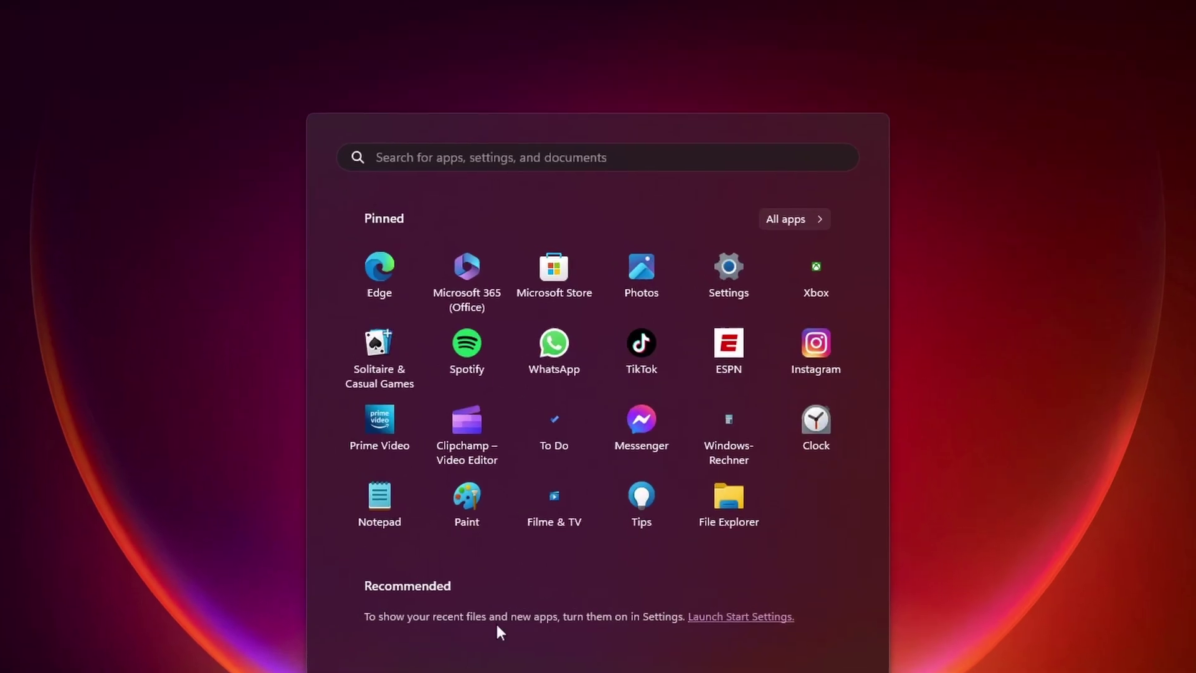
{"action": "type", "text": "restor"}
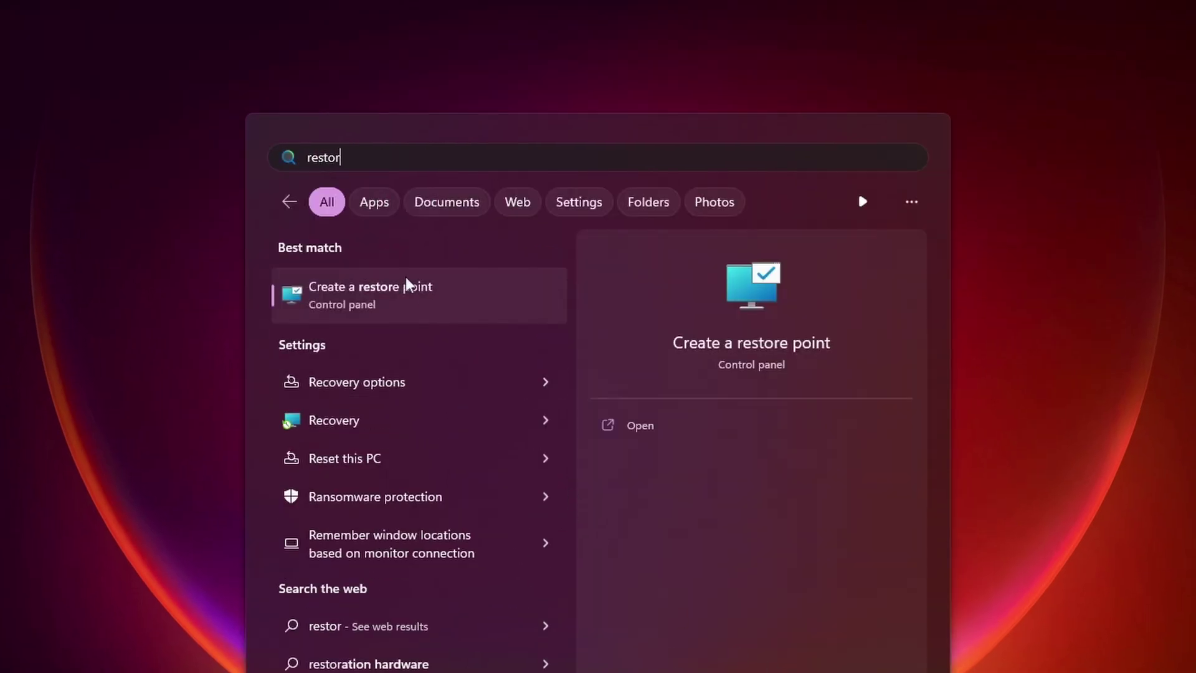
{"action": "left_click", "coordinate": [417, 297]}
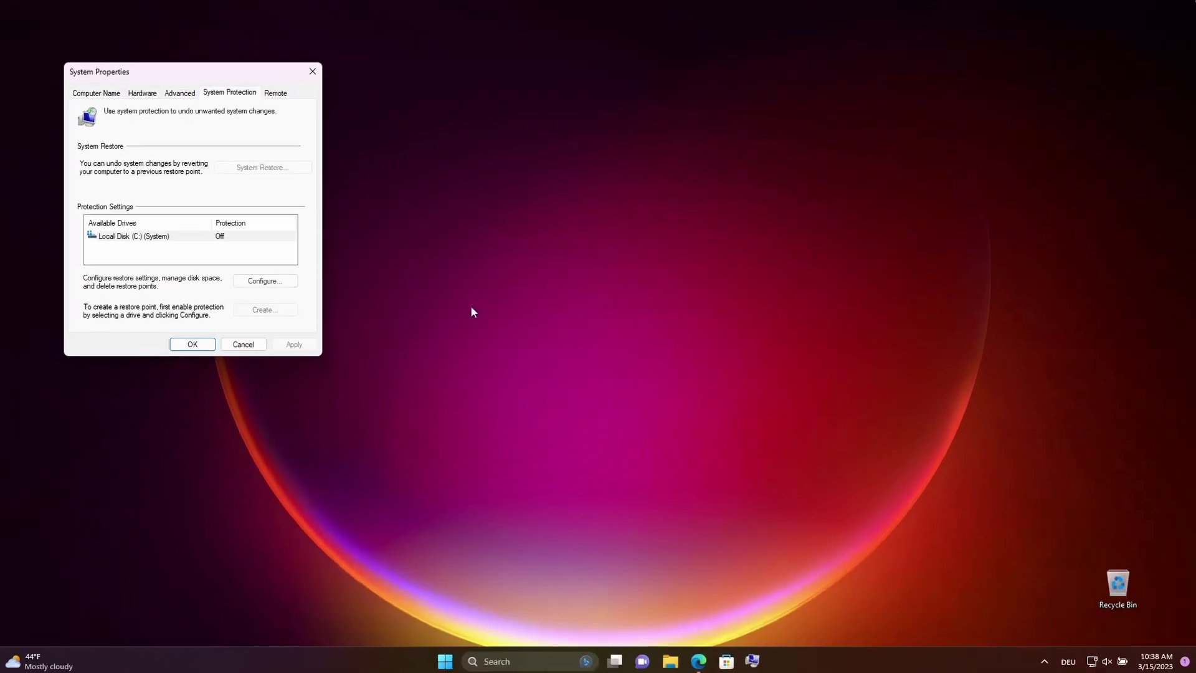
{"action": "left_click_drag", "start_coordinate": [250, 69], "coordinate": [623, 156]}
{"action": "left_click", "coordinate": [610, 325]}
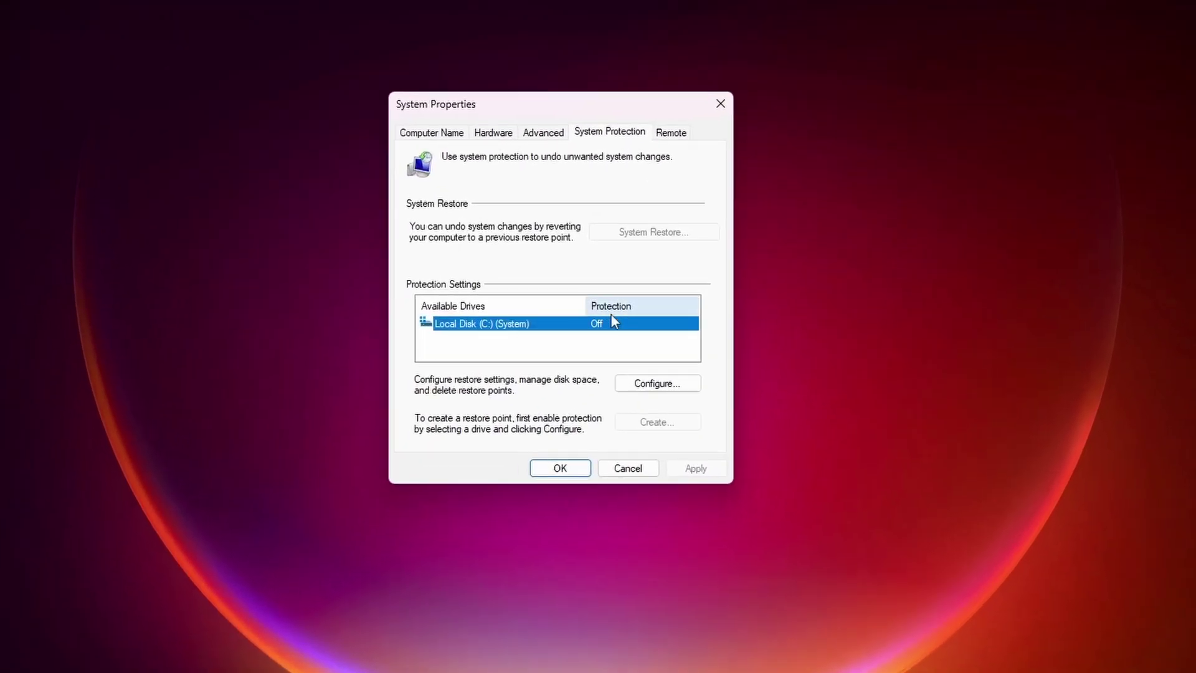
{"action": "left_click", "coordinate": [661, 383]}
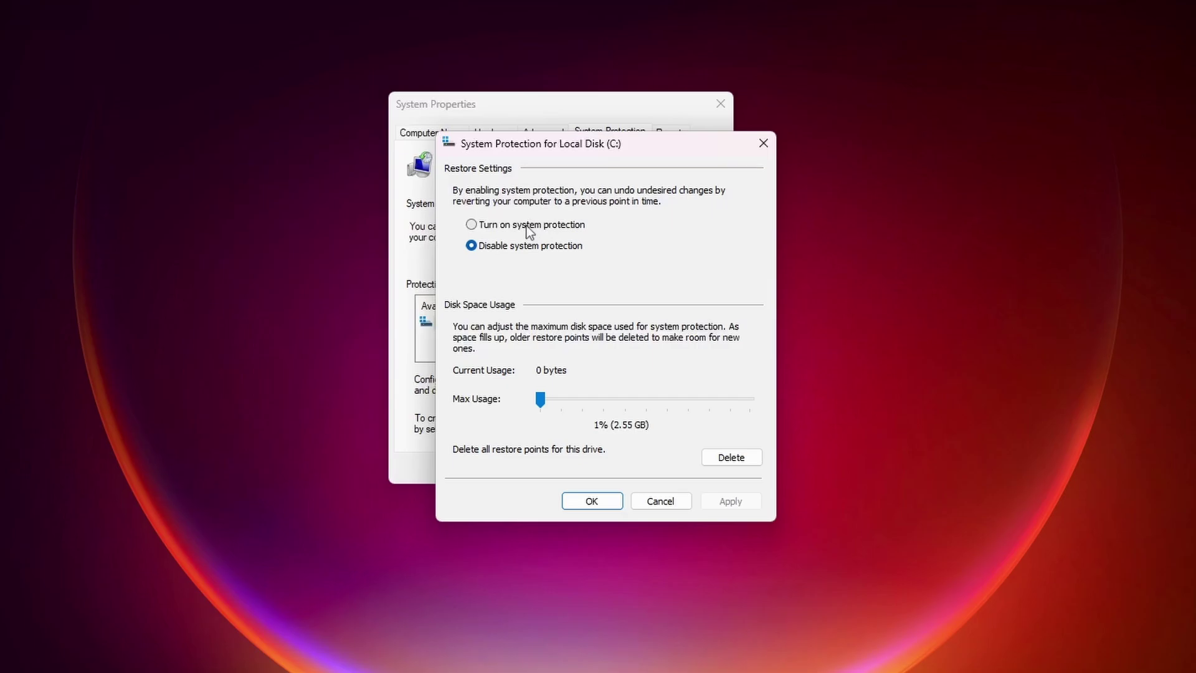
{"action": "left_click", "coordinate": [526, 225]}
{"action": "left_click", "coordinate": [607, 502]}
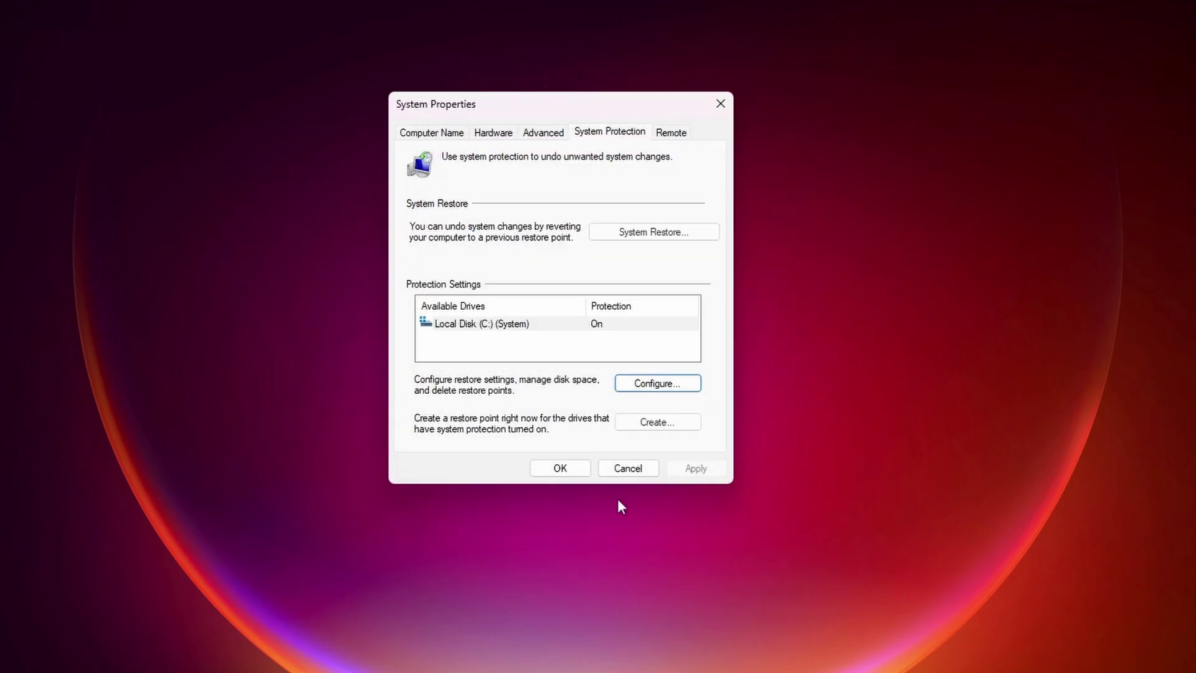
Create a new restore point with the description 'macos'.
{"action": "left_click", "coordinate": [664, 425]}
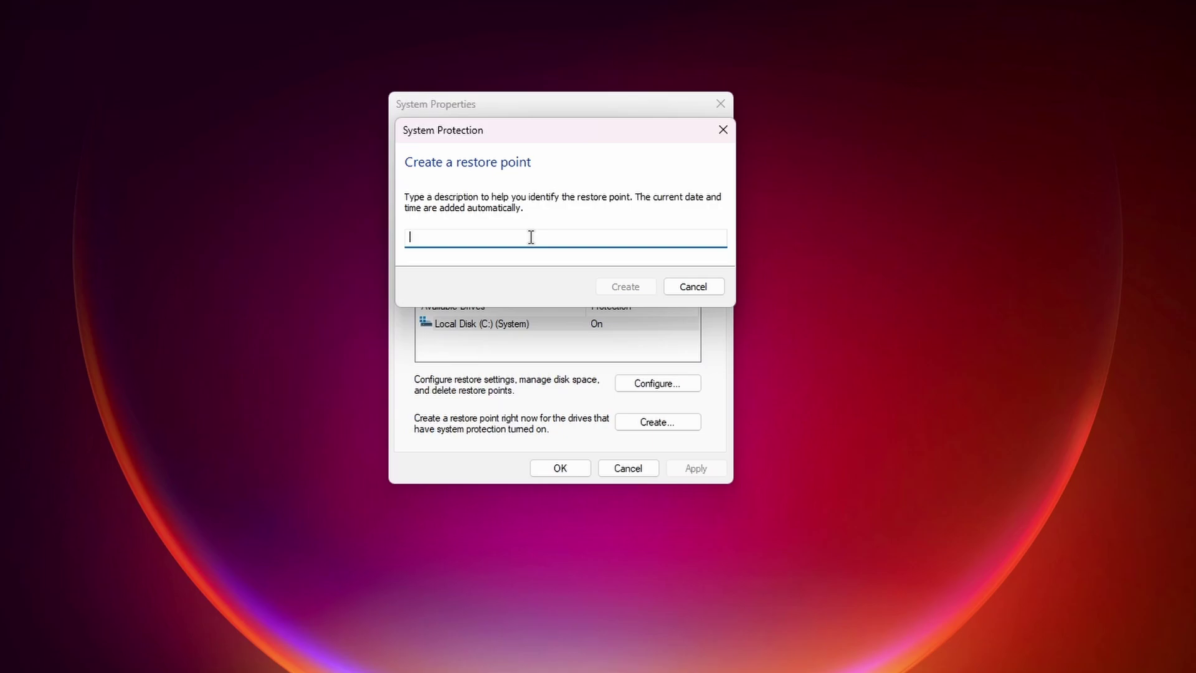
{"action": "type", "text": "macos"}
{"action": "left_click", "coordinate": [633, 292]}
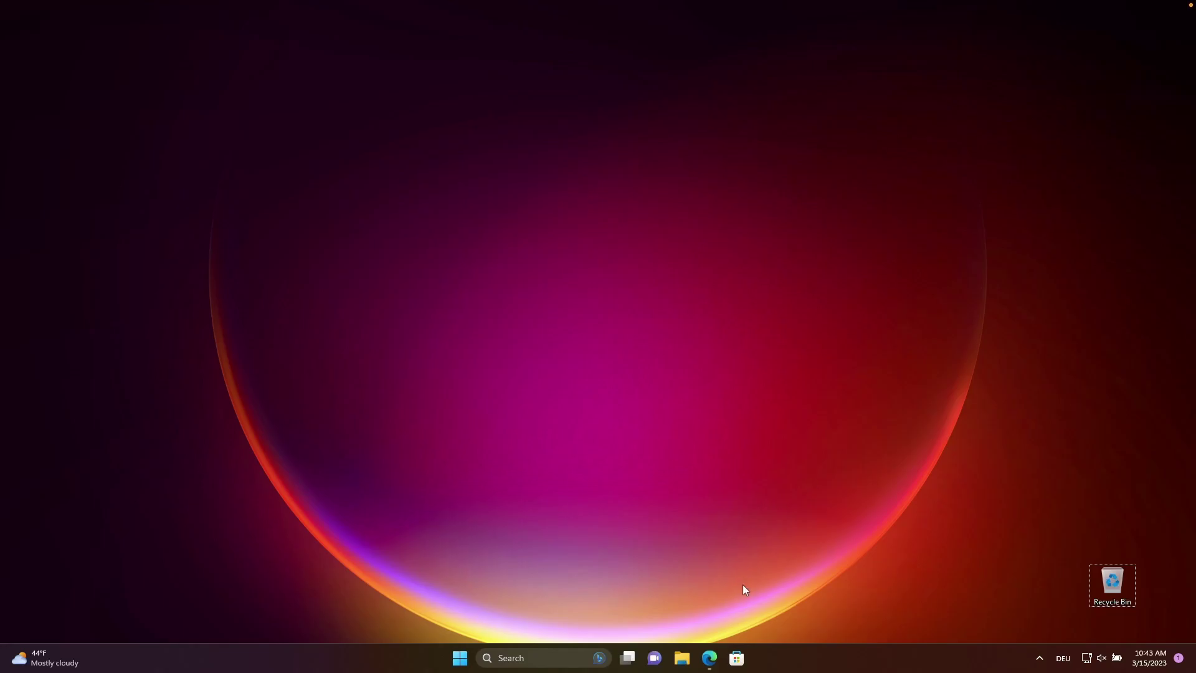
Bring Edge back on startallback.com and highlight the StartAllBack heading.
{"action": "left_click", "coordinate": [710, 657]}
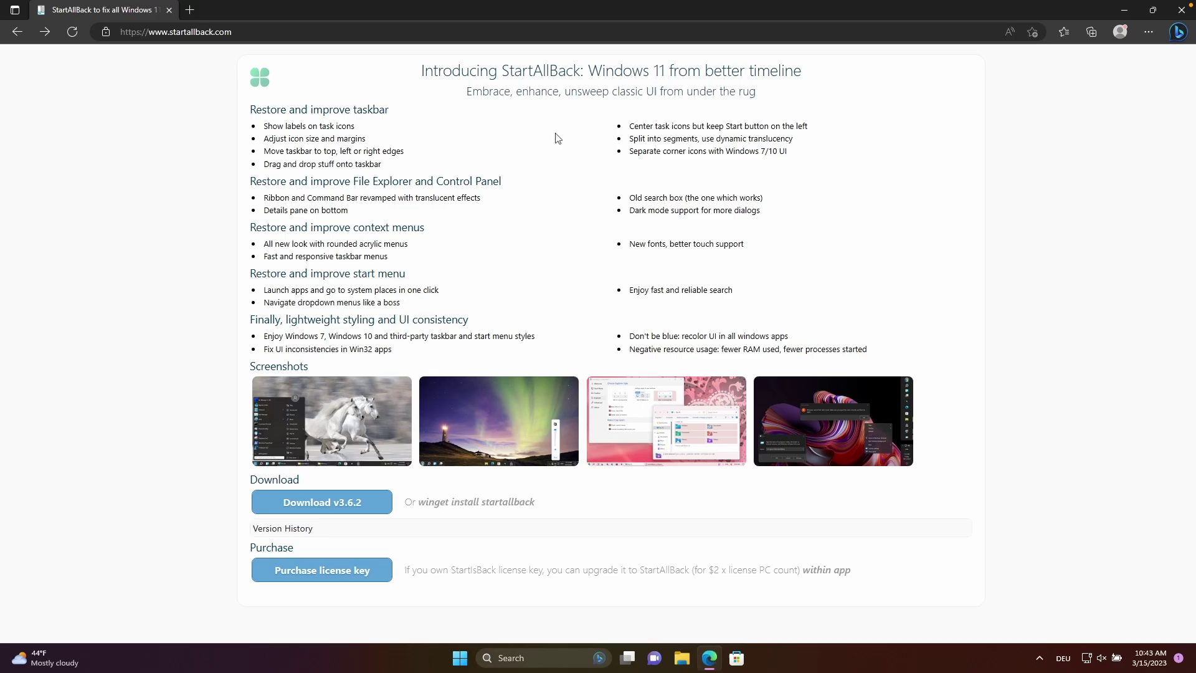
{"action": "left_click_drag", "start_coordinate": [501, 71], "coordinate": [580, 72]}
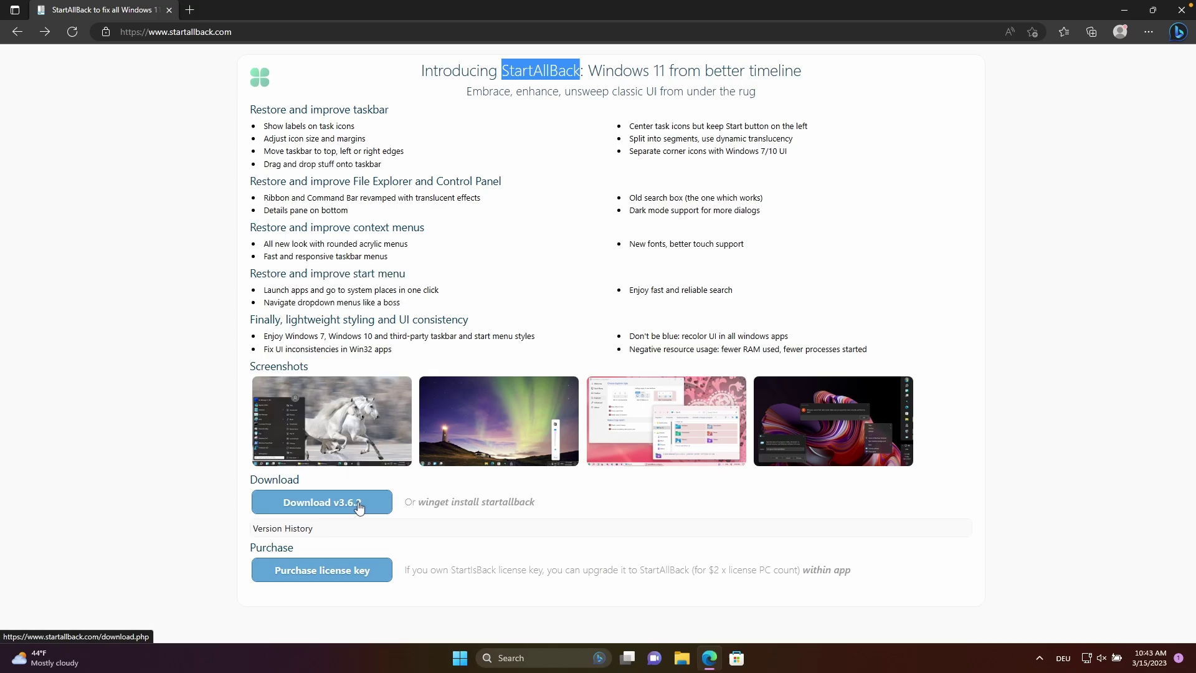
Download StartAllBack 3.6.2, run the setup for everyone, and approve the UAC prompt.
{"action": "left_click", "coordinate": [360, 505]}
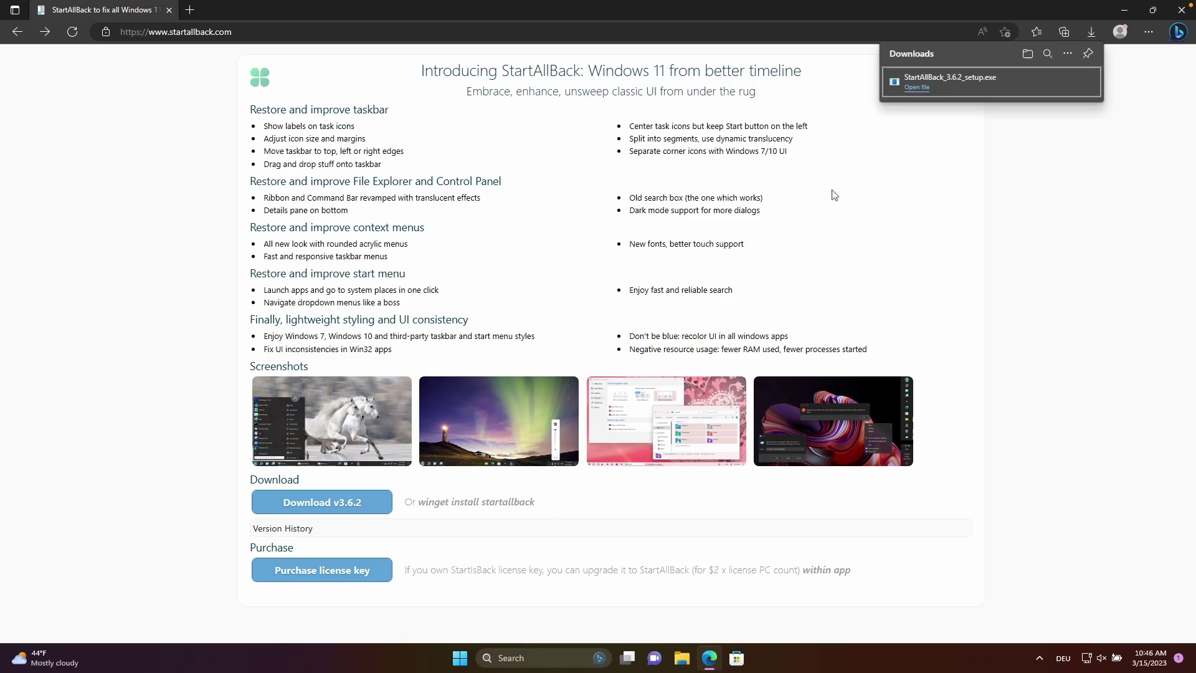
{"action": "left_click", "coordinate": [918, 87]}
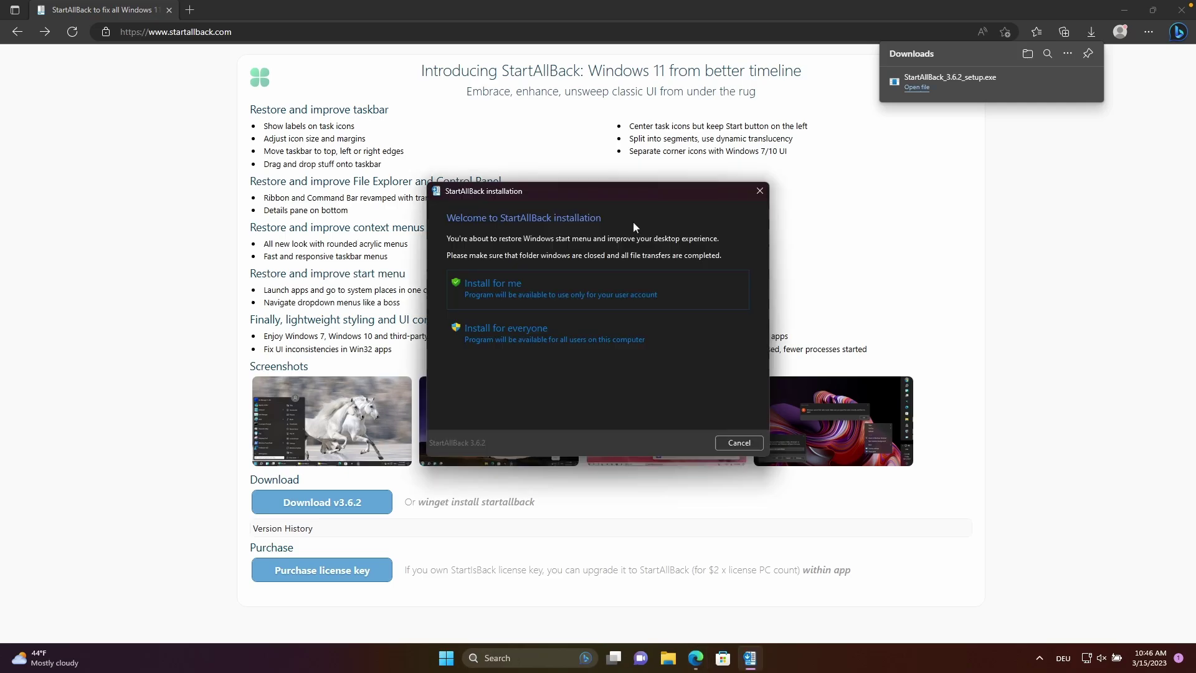
{"action": "left_click", "coordinate": [563, 335]}
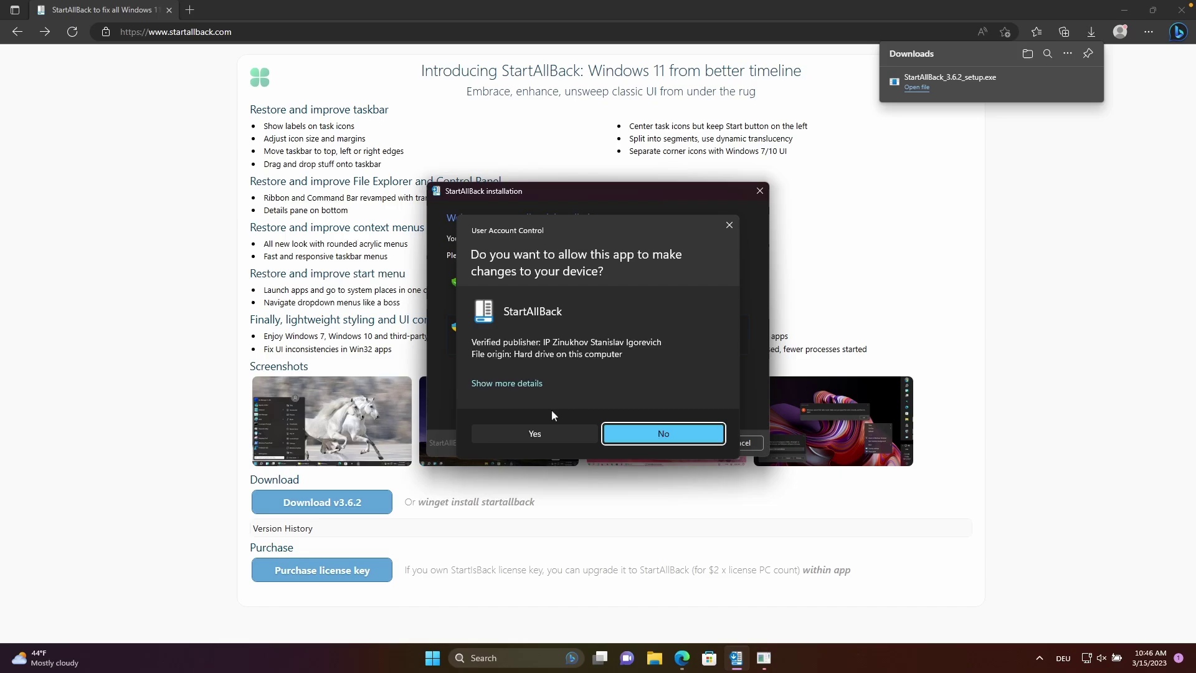
{"action": "left_click", "coordinate": [554, 431]}
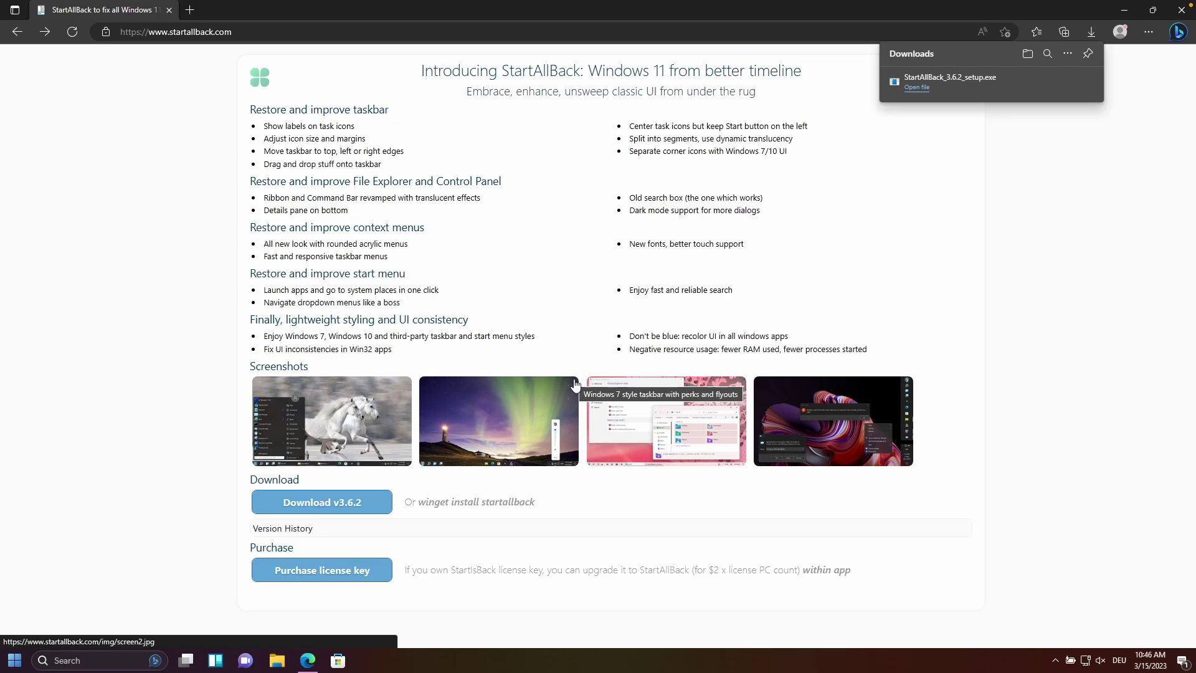
{"action": "left_click", "coordinate": [1123, 11]}
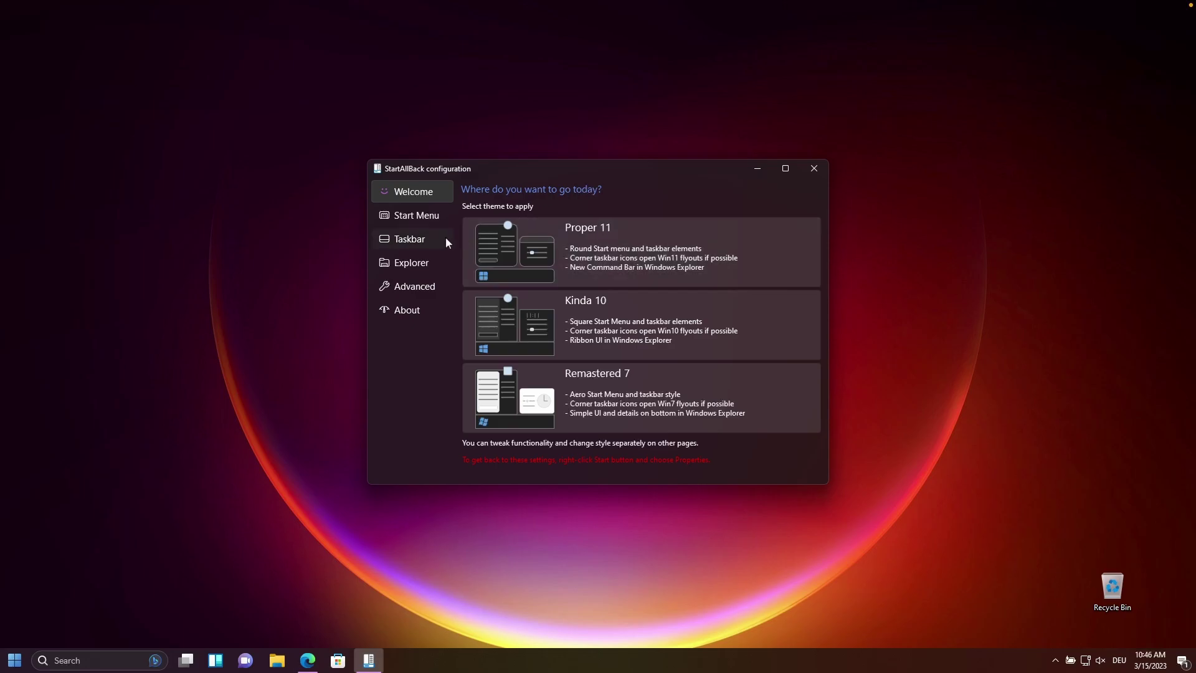
On the Explorer page choose Win7 Command Bar, details pane on bottom, and accent colorizing.
{"action": "left_click", "coordinate": [427, 266]}
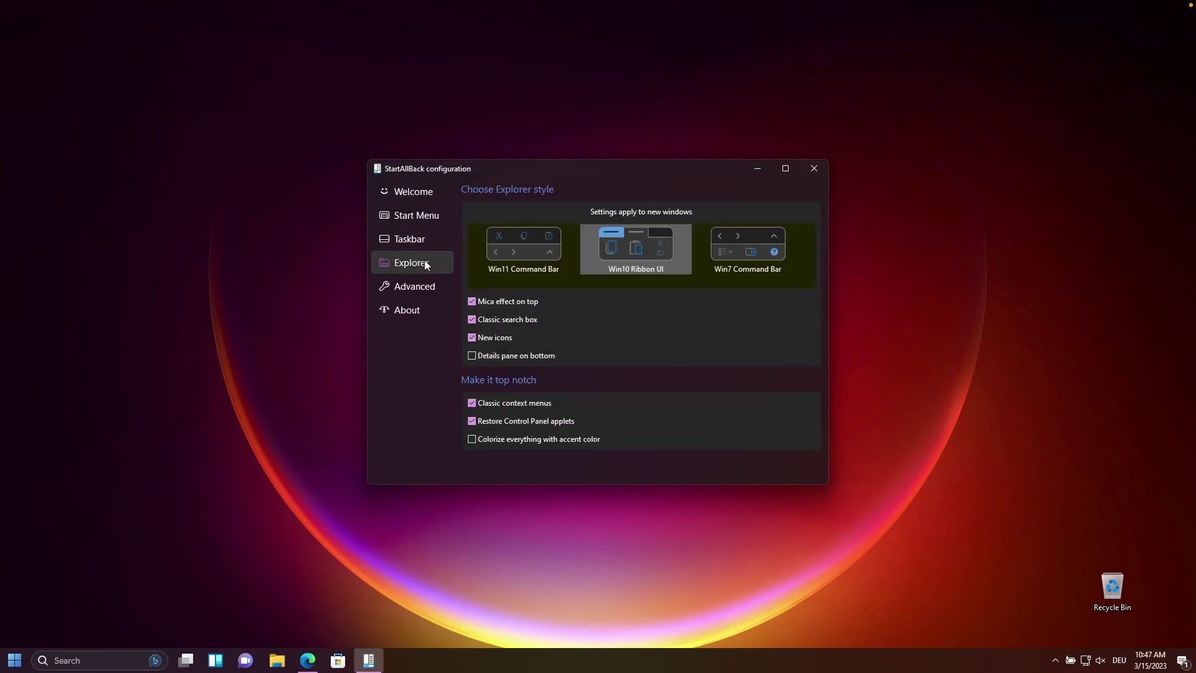
{"action": "left_click", "coordinate": [756, 244]}
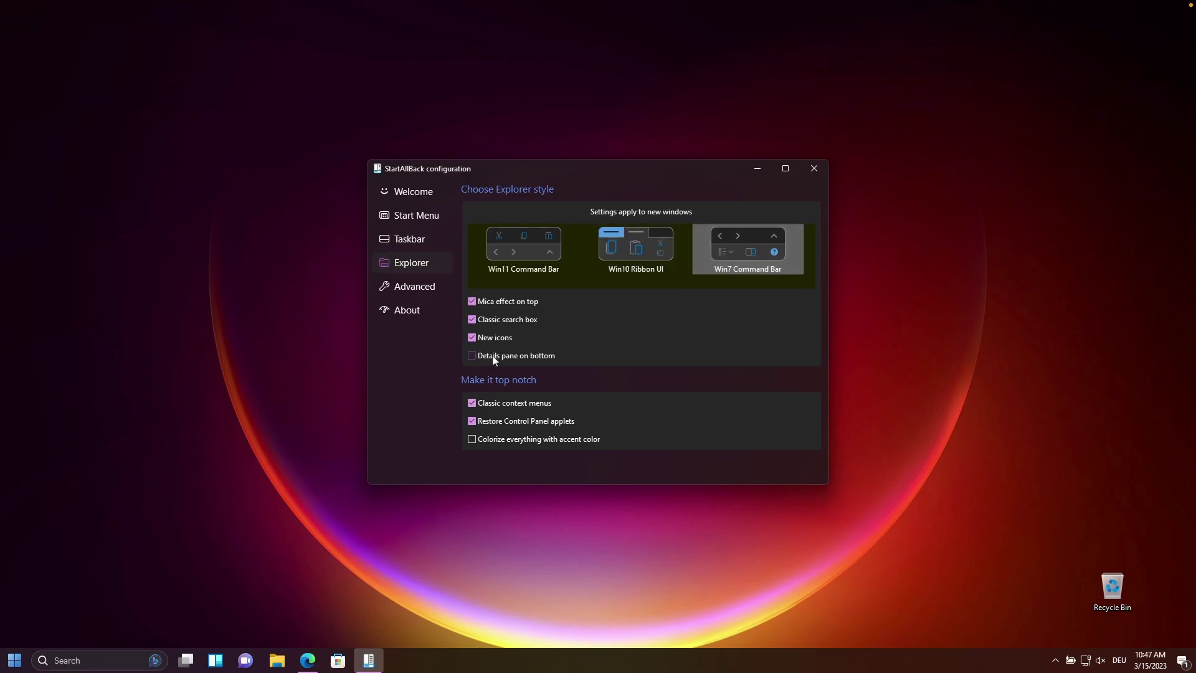
{"action": "left_click", "coordinate": [510, 354]}
{"action": "left_click", "coordinate": [525, 439]}
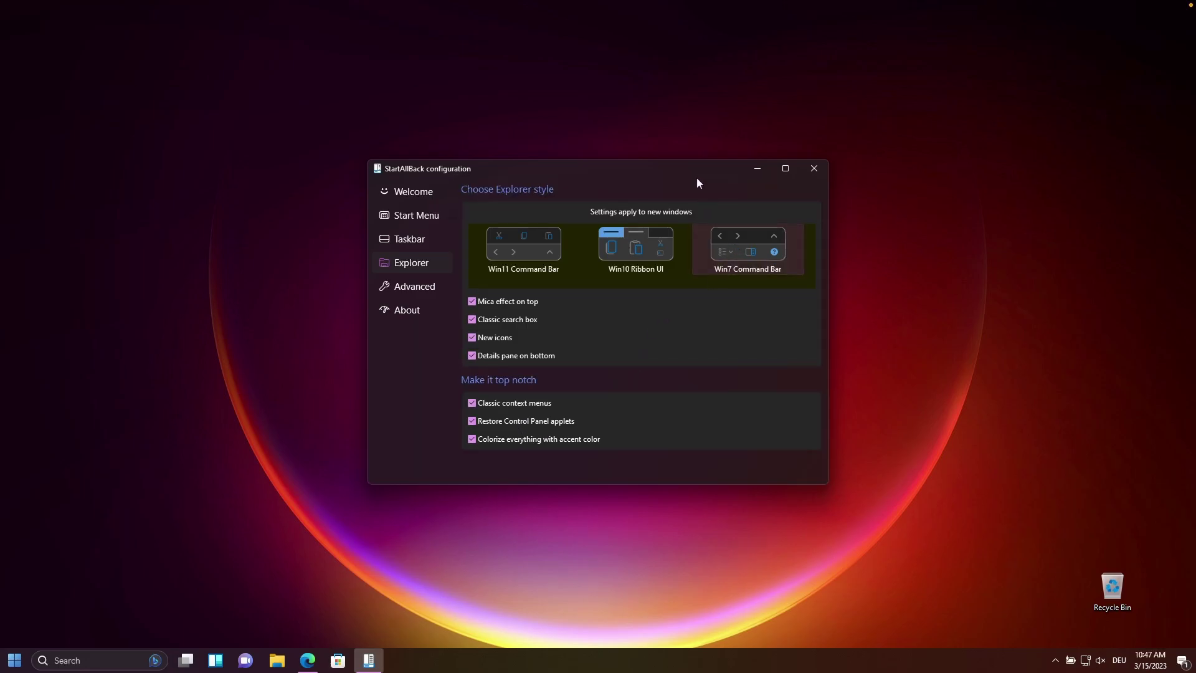
Set taskbar icons to large with XS margins and center them.
{"action": "left_click", "coordinate": [421, 244]}
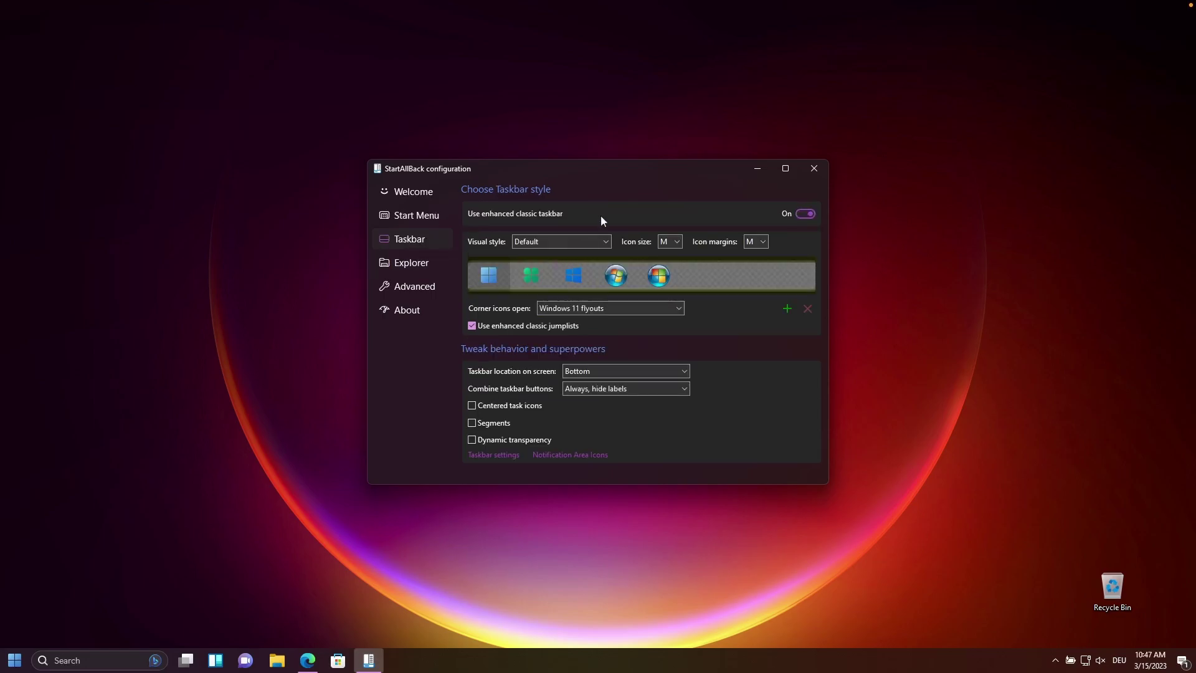
{"action": "left_click", "coordinate": [672, 242]}
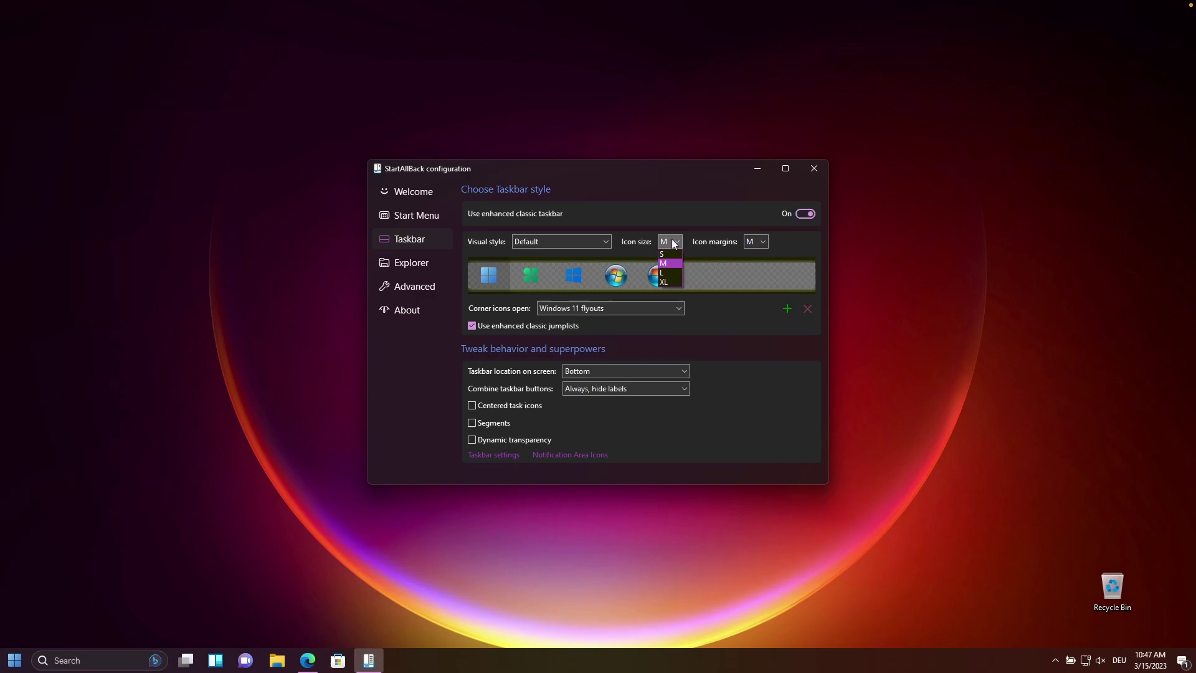
{"action": "left_click", "coordinate": [665, 273]}
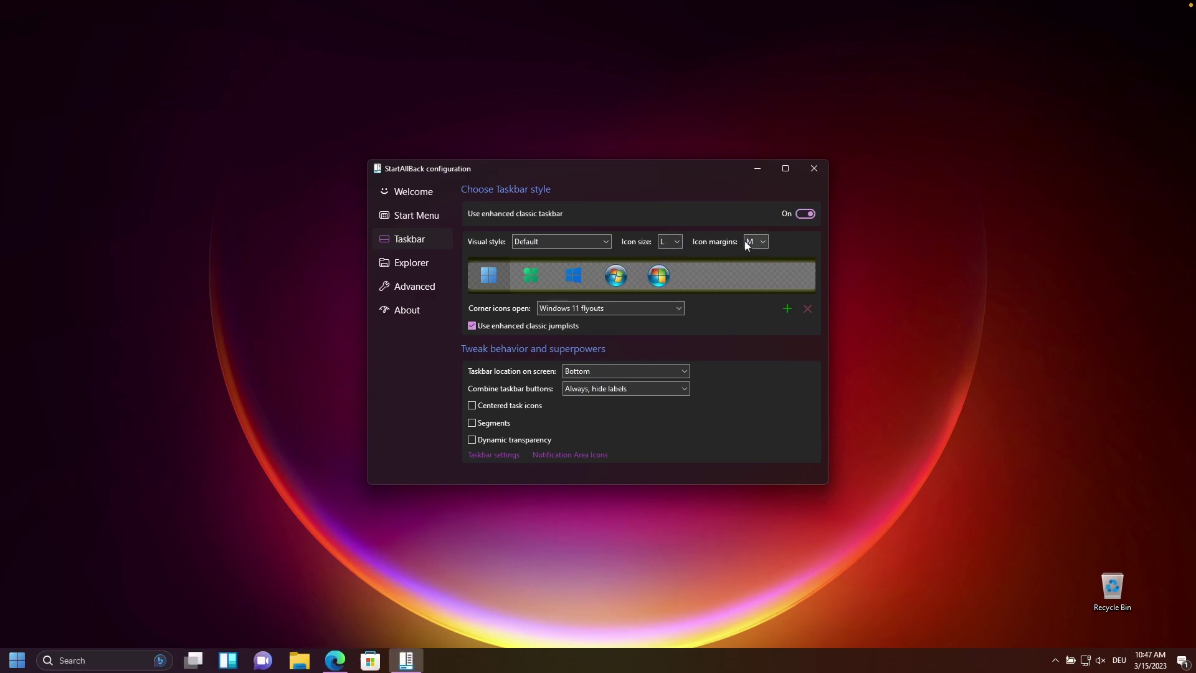
{"action": "left_click", "coordinate": [753, 243]}
{"action": "left_click", "coordinate": [757, 255]}
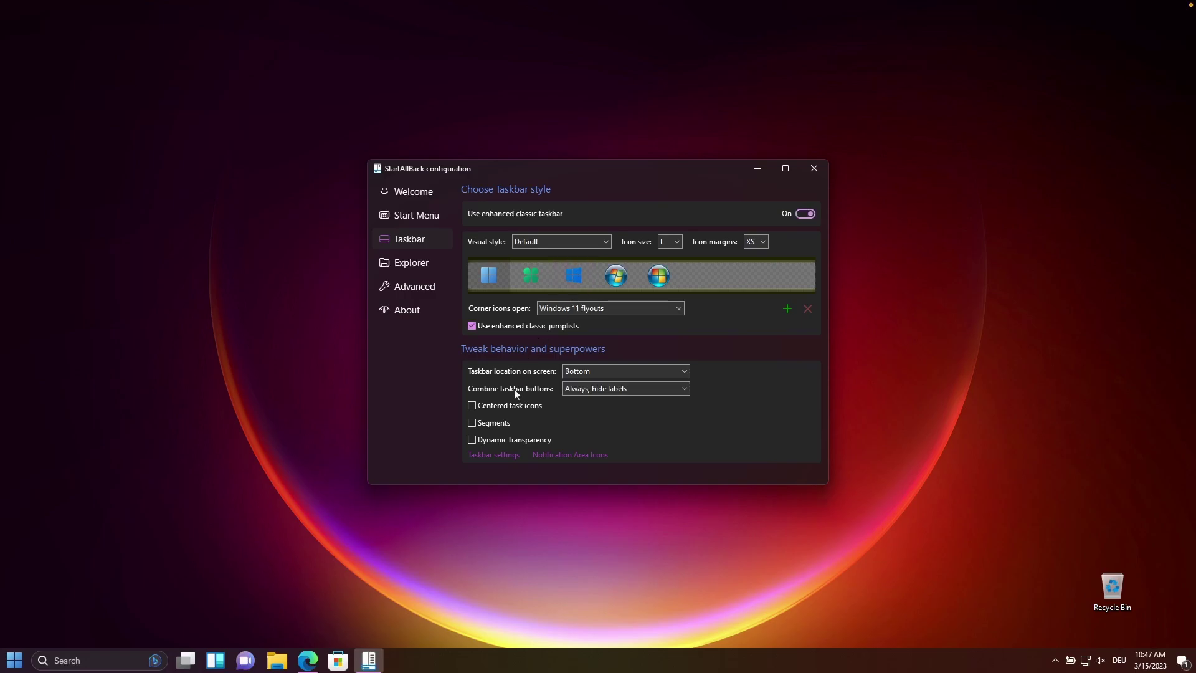
{"action": "left_click", "coordinate": [477, 406]}
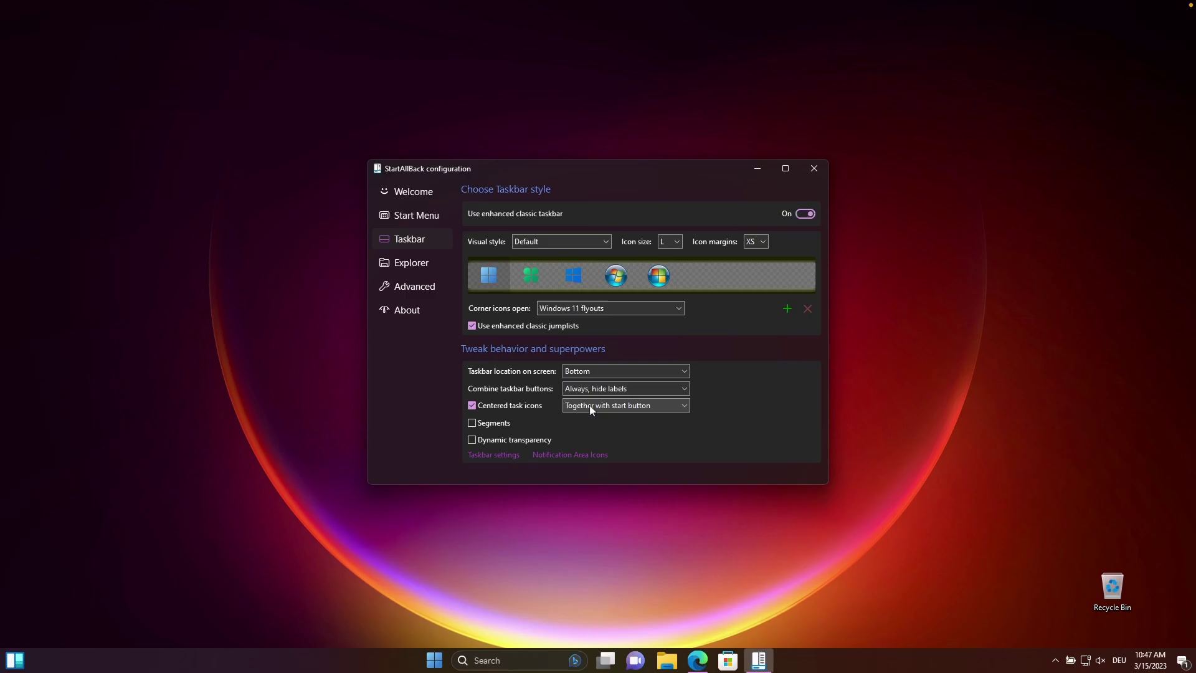
Split the taskbar to just the central segment, keeping the Windows 11 start logo.
{"action": "left_click", "coordinate": [491, 424]}
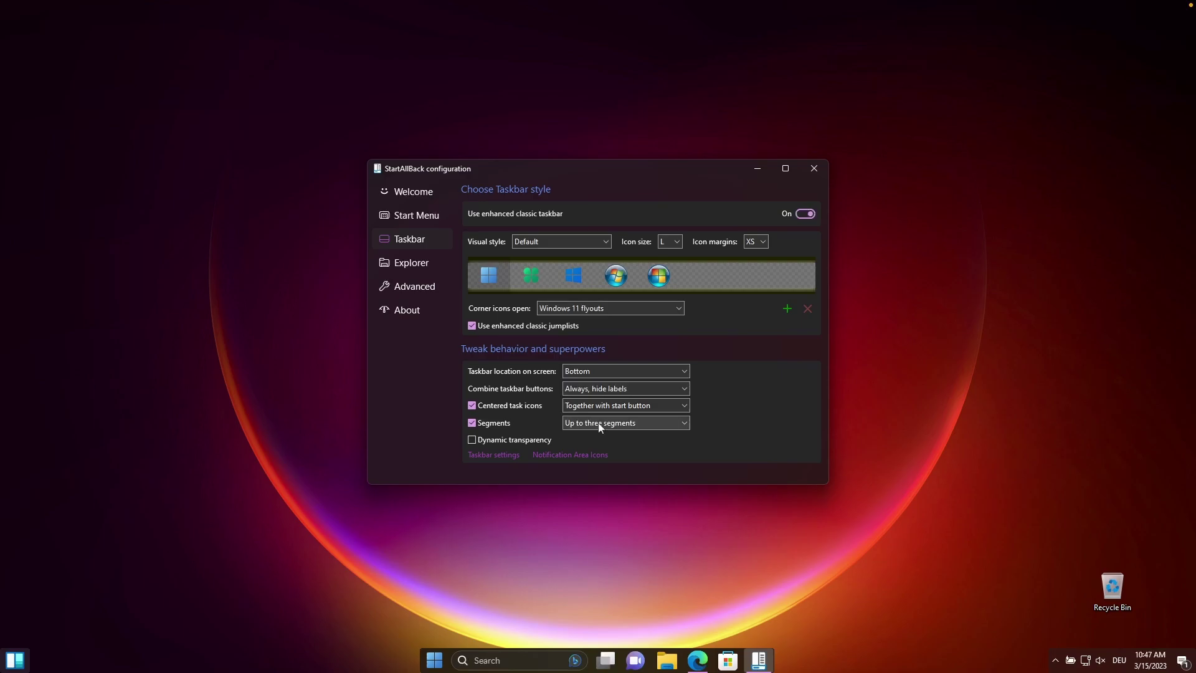
{"action": "left_click", "coordinate": [643, 424]}
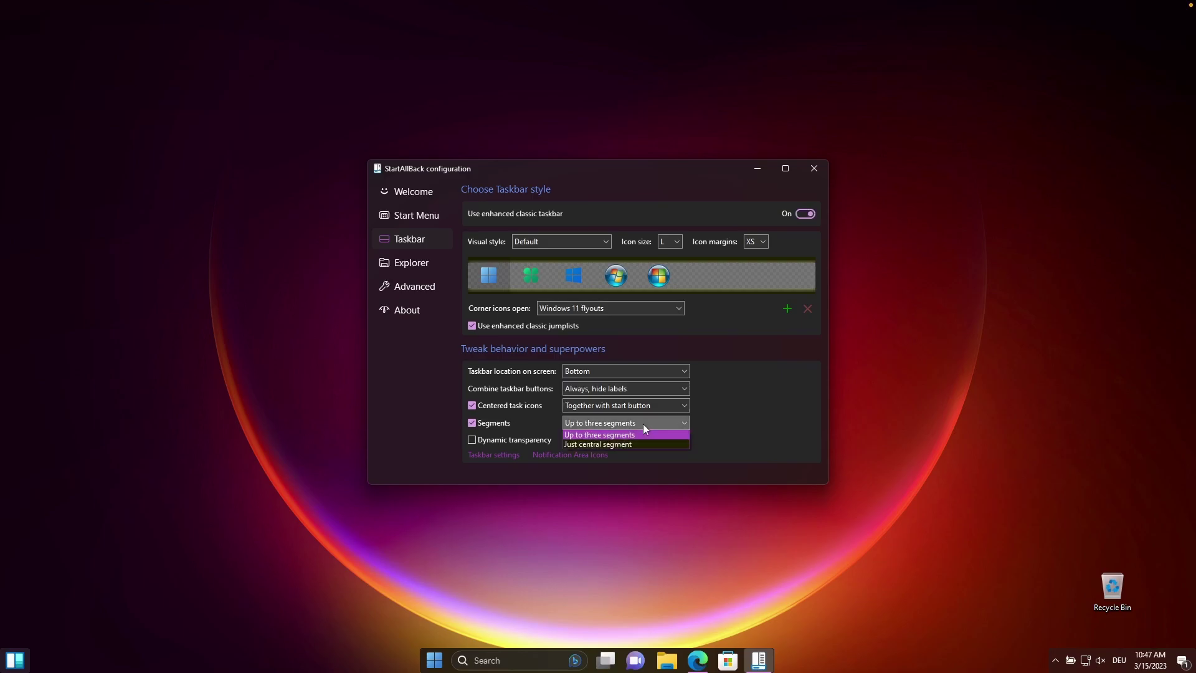
{"action": "left_click", "coordinate": [615, 444]}
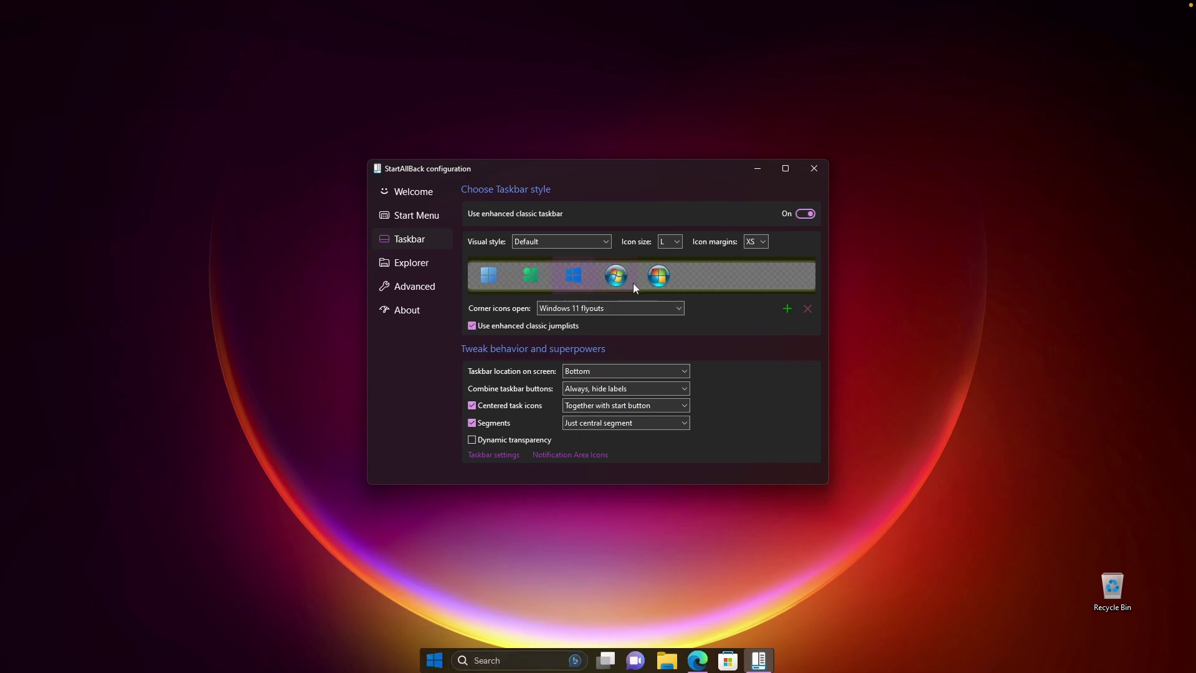
{"action": "left_click", "coordinate": [659, 279]}
{"action": "left_click", "coordinate": [493, 276]}
In a new Edge tab, search niivu and open the macOS for Windows 11 22H2 deviation.
{"action": "left_click", "coordinate": [697, 661]}
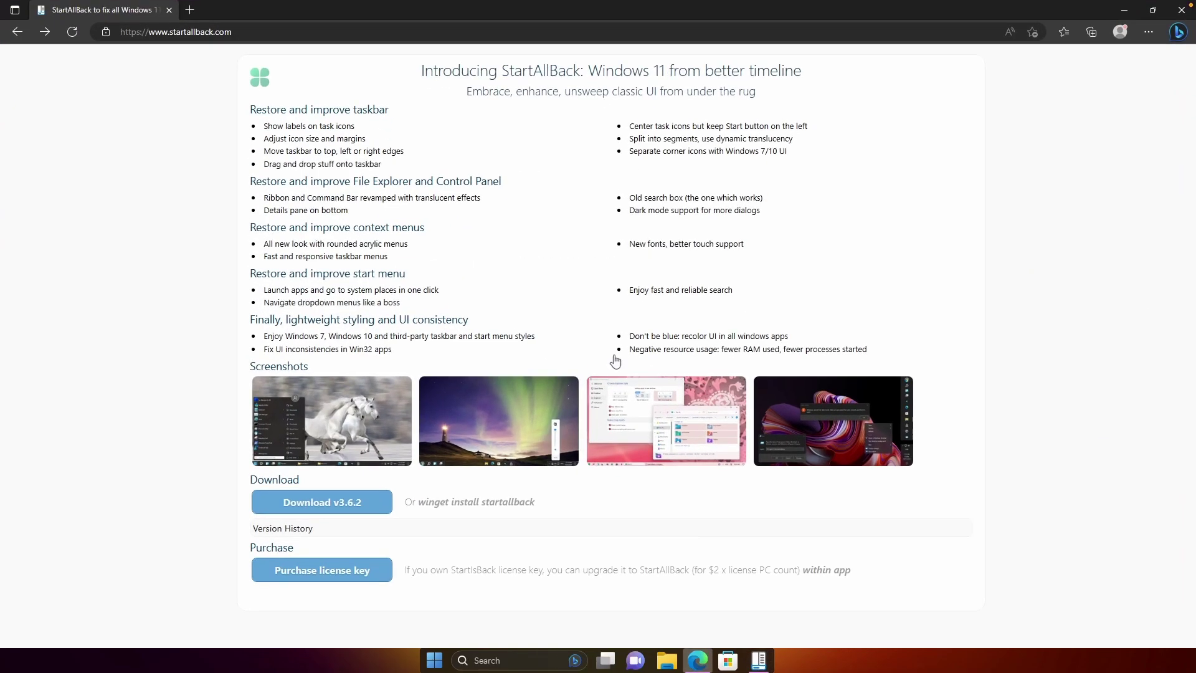
{"action": "left_click", "coordinate": [188, 9]}
{"action": "left_click", "coordinate": [219, 28]}
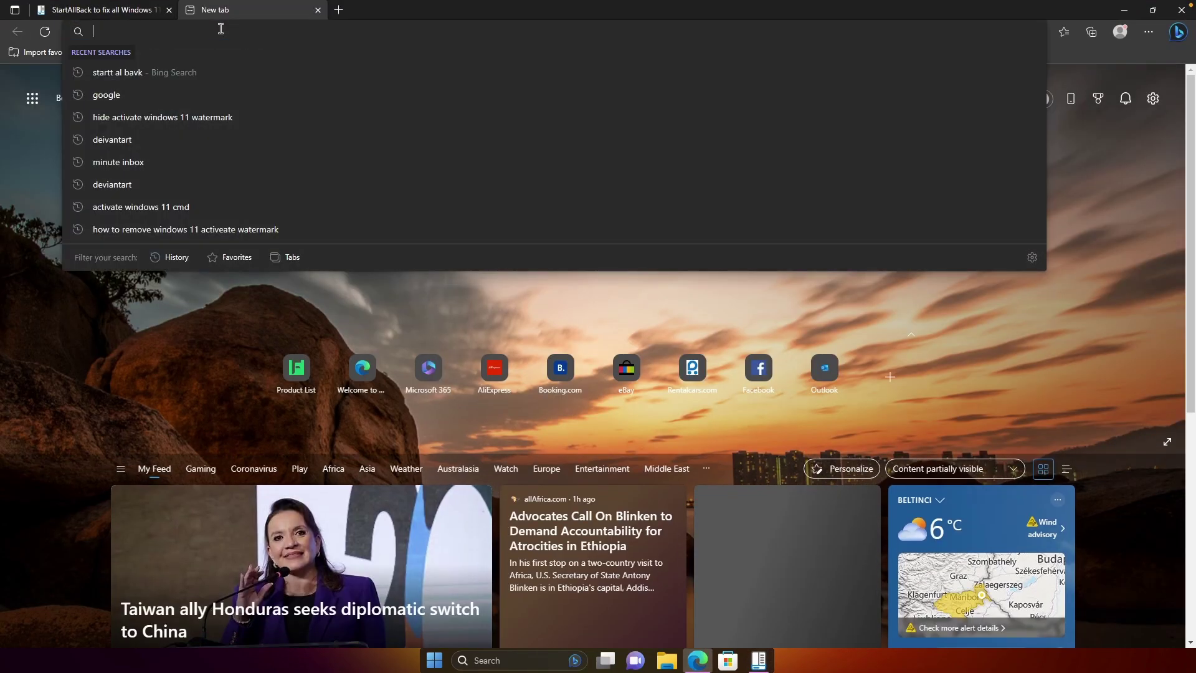
{"action": "type", "text": "niivu"}
{"action": "key", "text": "Return"}
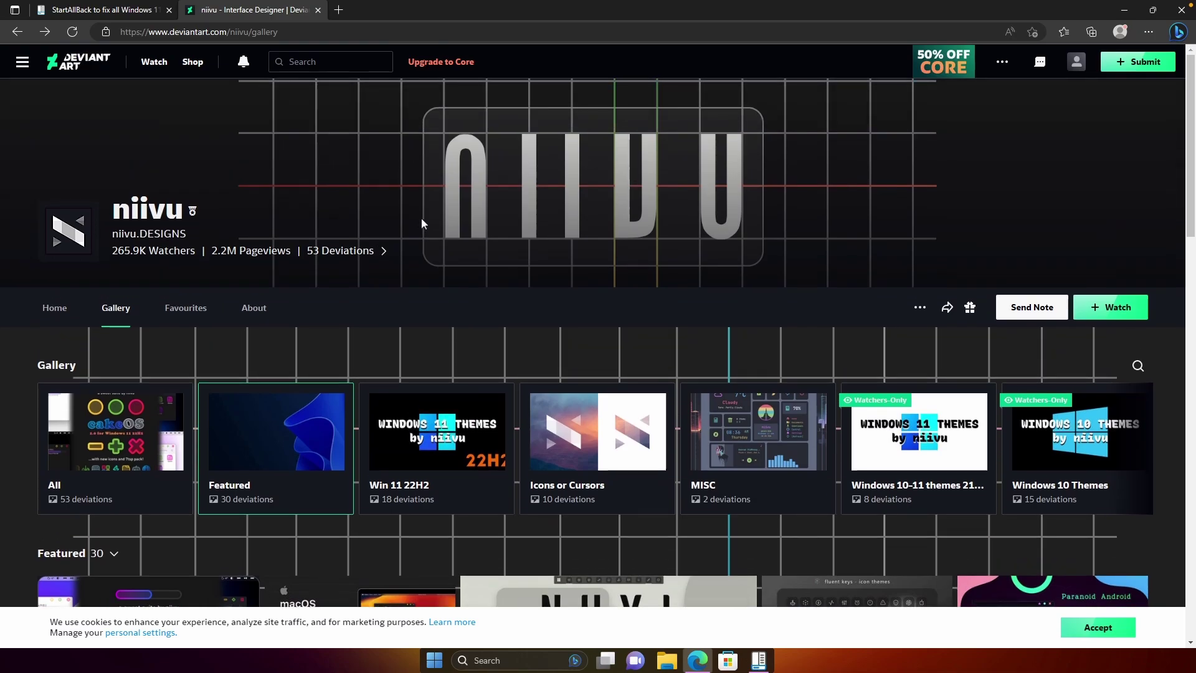
{"action": "scroll", "coordinate": [368, 236], "scroll_direction": "down", "scroll_amount": 7}
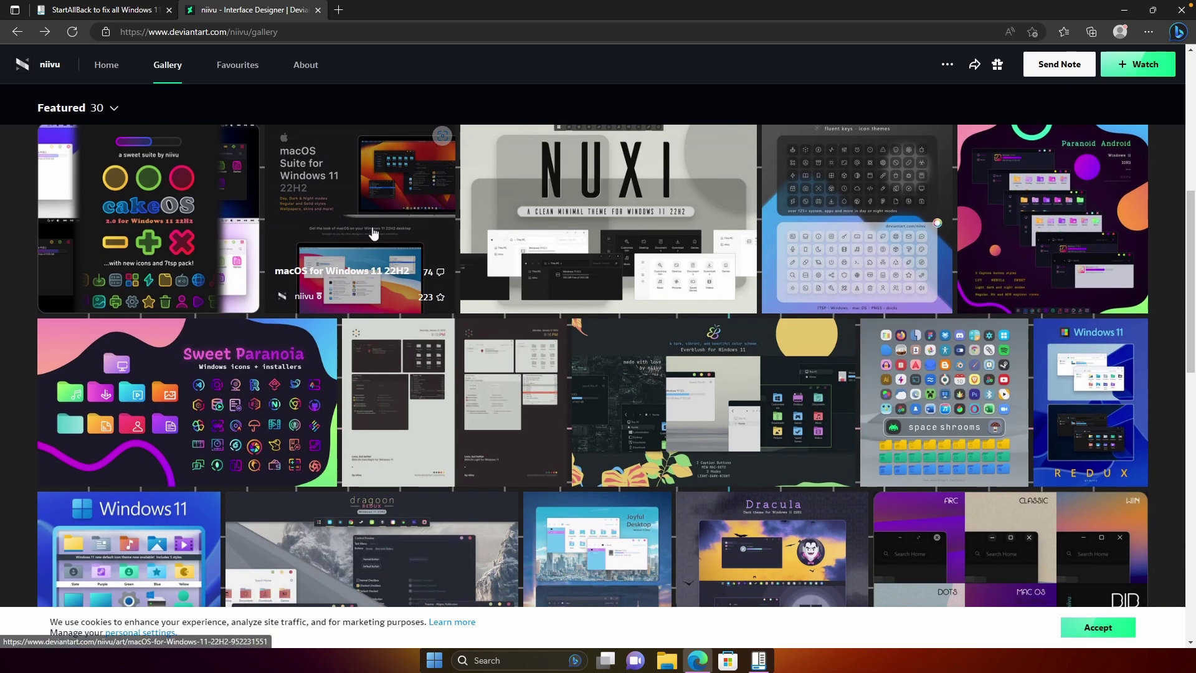
{"action": "left_click", "coordinate": [373, 230]}
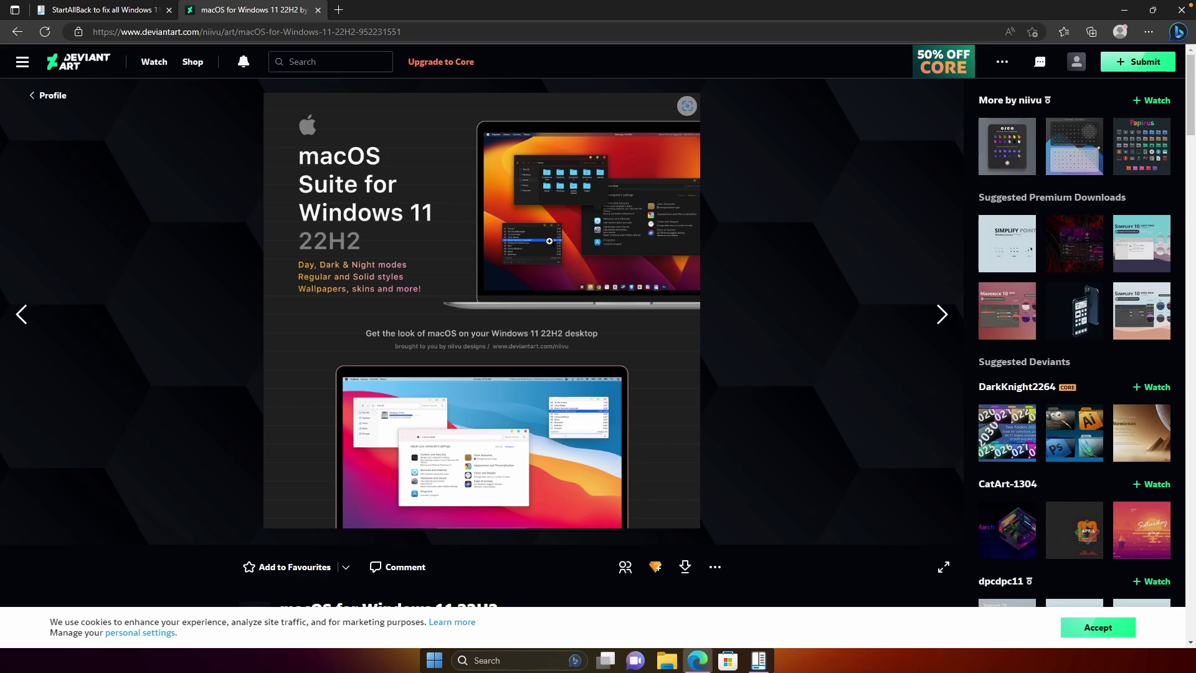
Download the macOS suite for free and open the downloaded zip.
{"action": "scroll", "coordinate": [548, 241], "scroll_direction": "down", "scroll_amount": 10}
{"action": "scroll", "coordinate": [541, 230], "scroll_direction": "up", "scroll_amount": 10}
{"action": "left_click", "coordinate": [685, 567]}
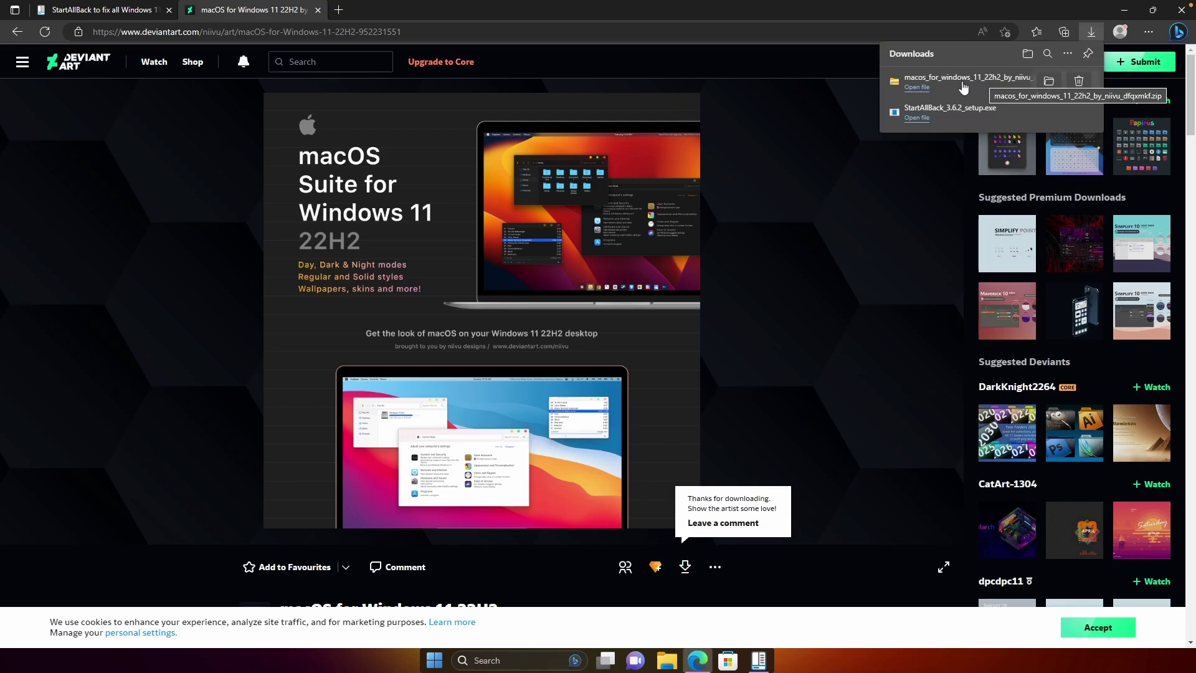
{"action": "left_click", "coordinate": [925, 85]}
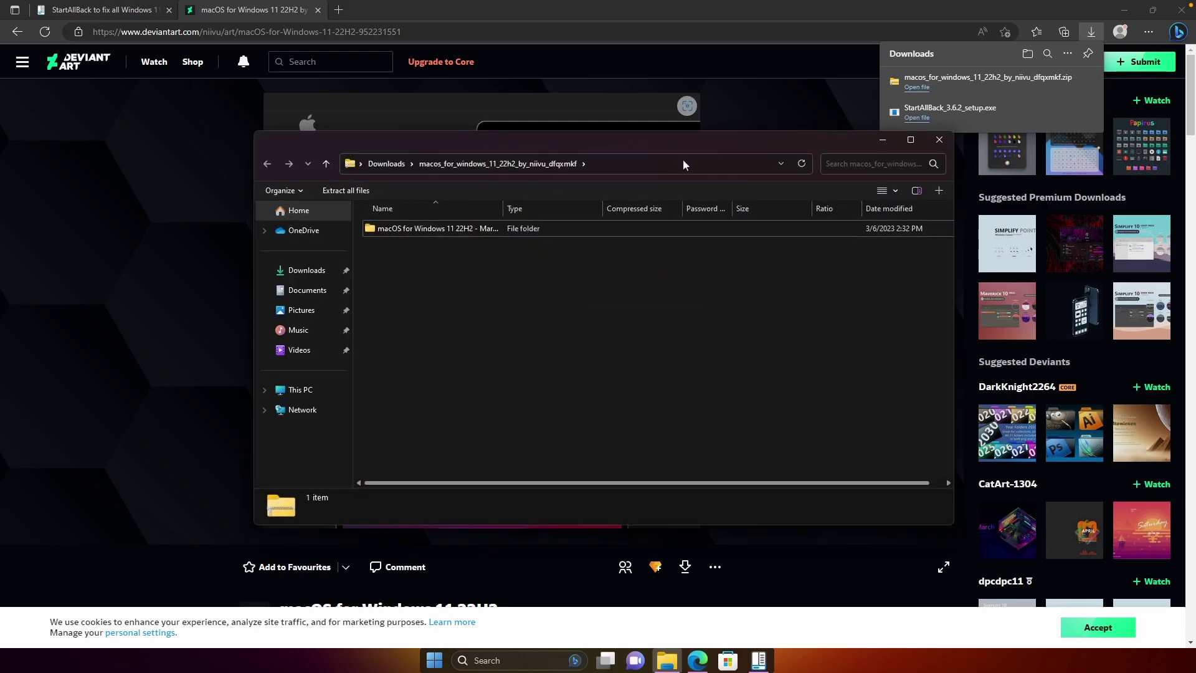
Copy the macOS for Windows 11 22H2 folder from the zip into Downloads, then return to StartAllBack.
{"action": "left_click", "coordinate": [477, 229]}
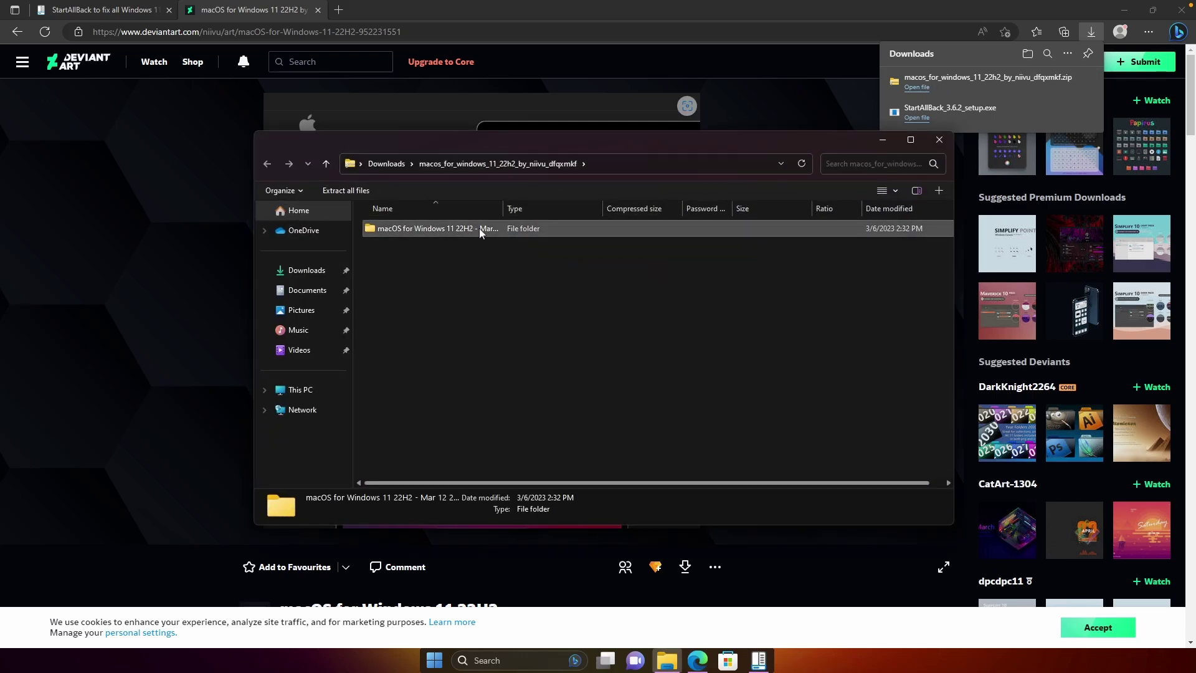
{"action": "right_click", "coordinate": [483, 228]}
{"action": "left_click", "coordinate": [533, 288]}
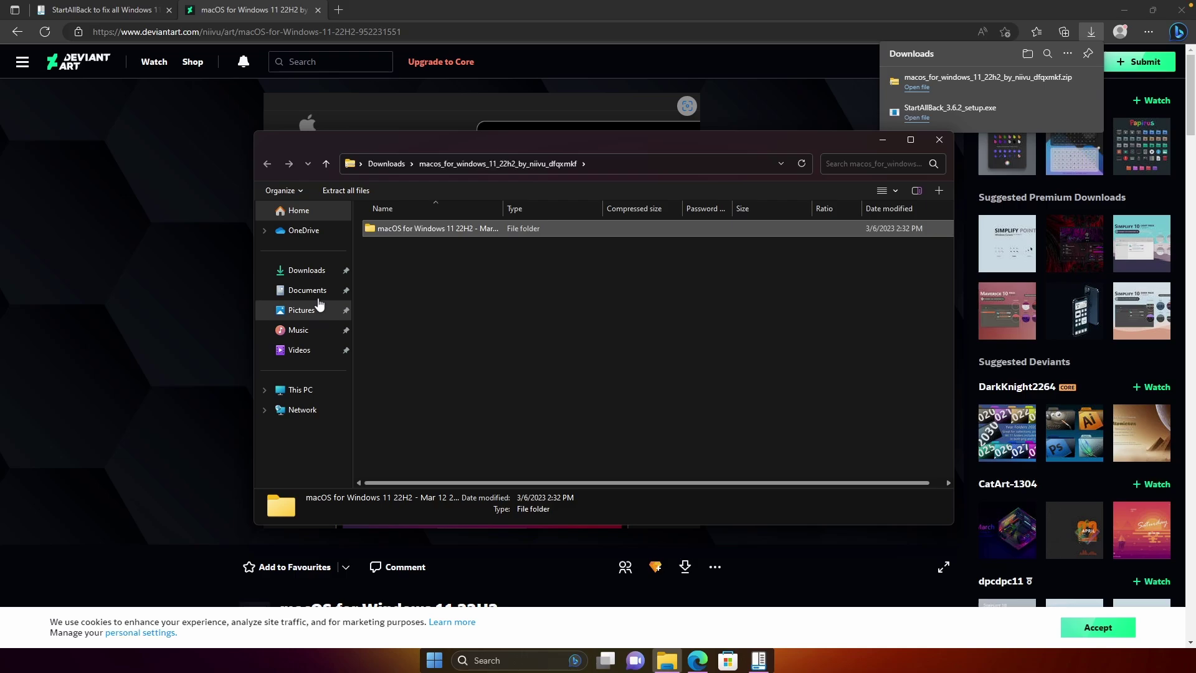
{"action": "left_click", "coordinate": [305, 270]}
{"action": "right_click", "coordinate": [446, 323]}
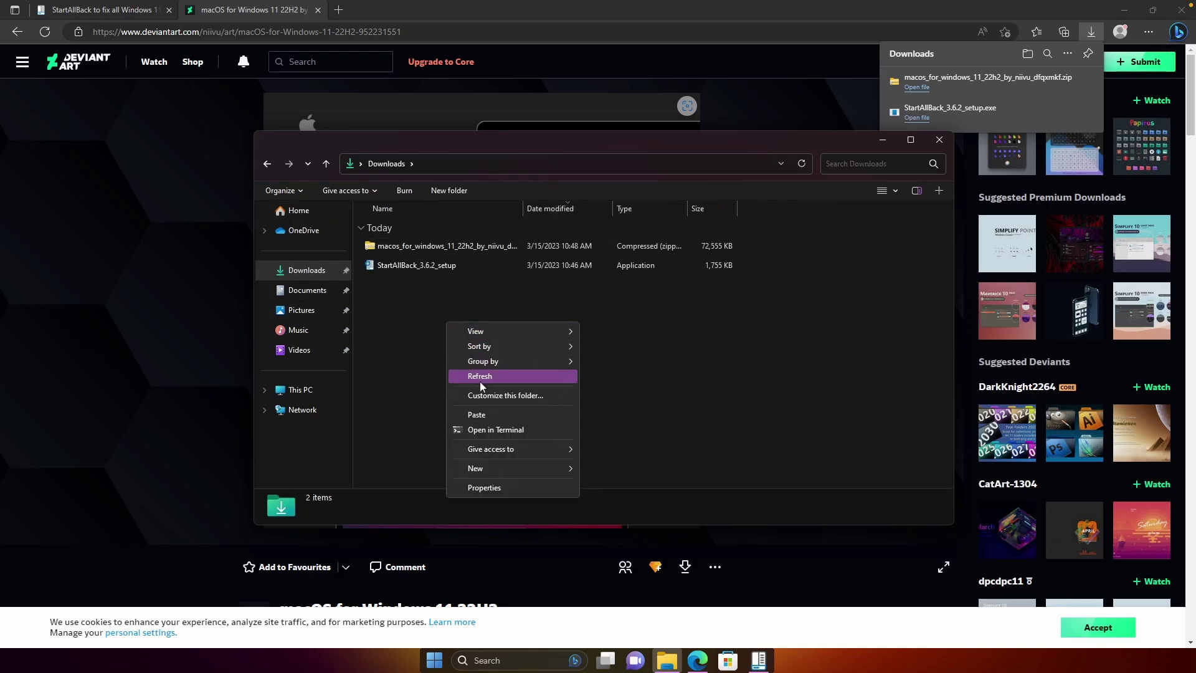
{"action": "left_click", "coordinate": [506, 414]}
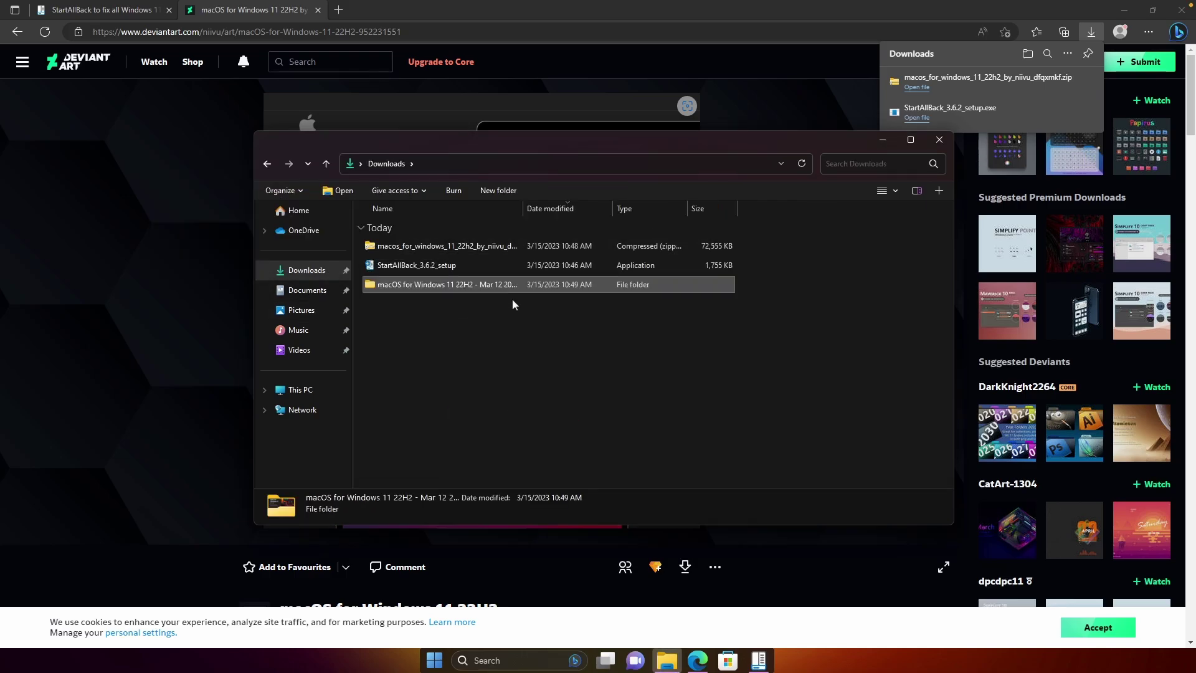
{"action": "mouse_move", "coordinate": [767, 667]}
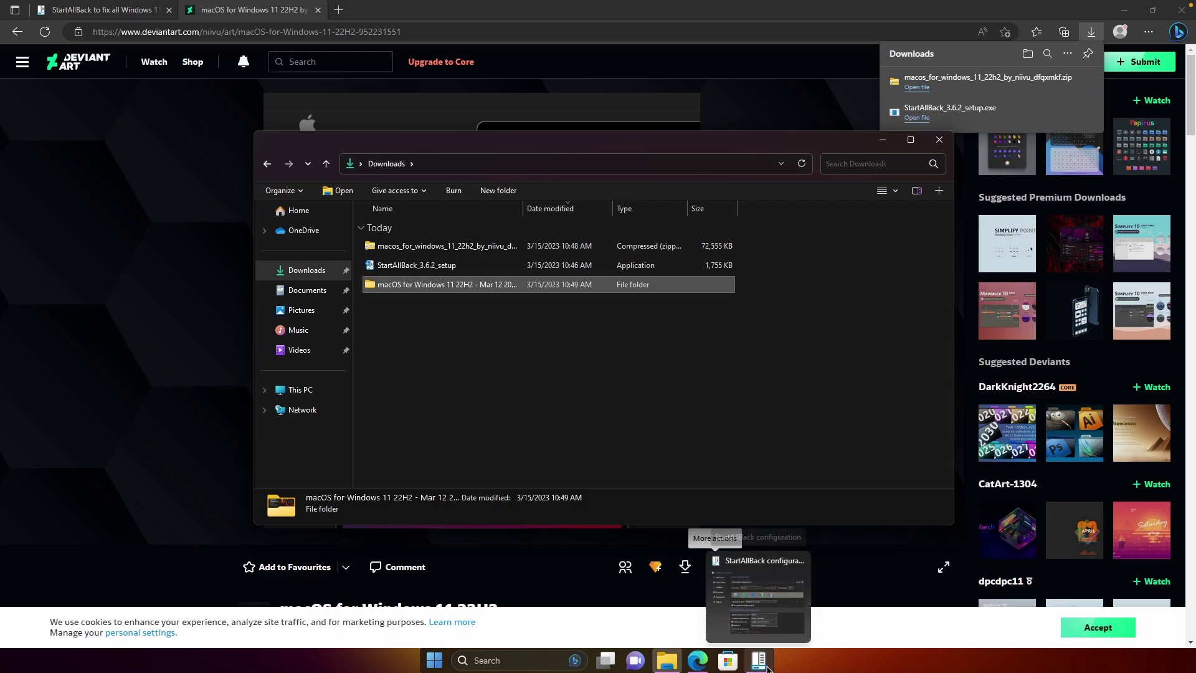
{"action": "left_click", "coordinate": [757, 598]}
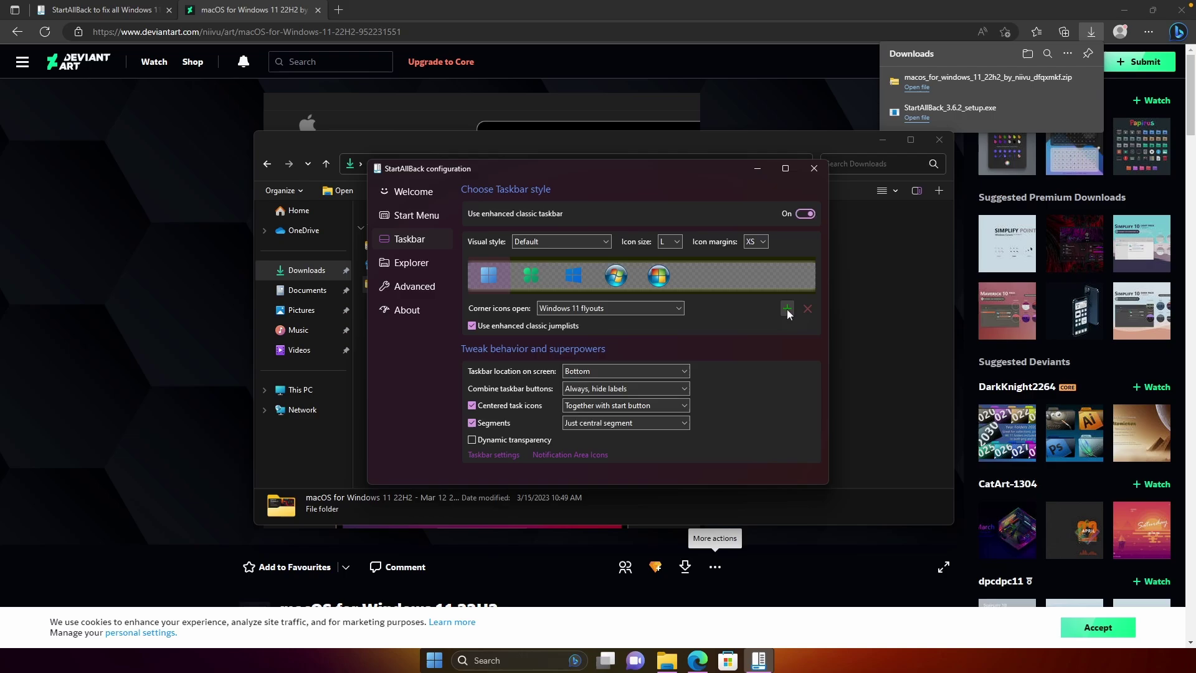
Load the Win - Light orb from the macOS pack's StartAllBack_Orbs folder, make it the Start button, and test Start.
{"action": "left_click", "coordinate": [786, 309]}
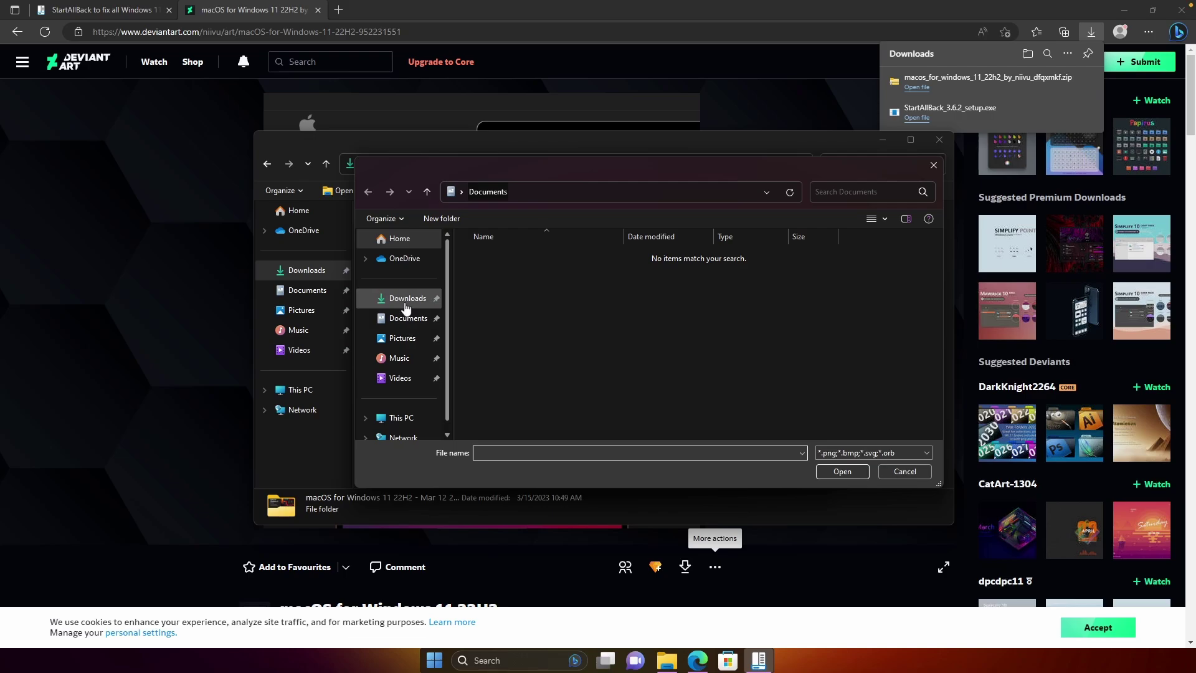
{"action": "left_click", "coordinate": [405, 302]}
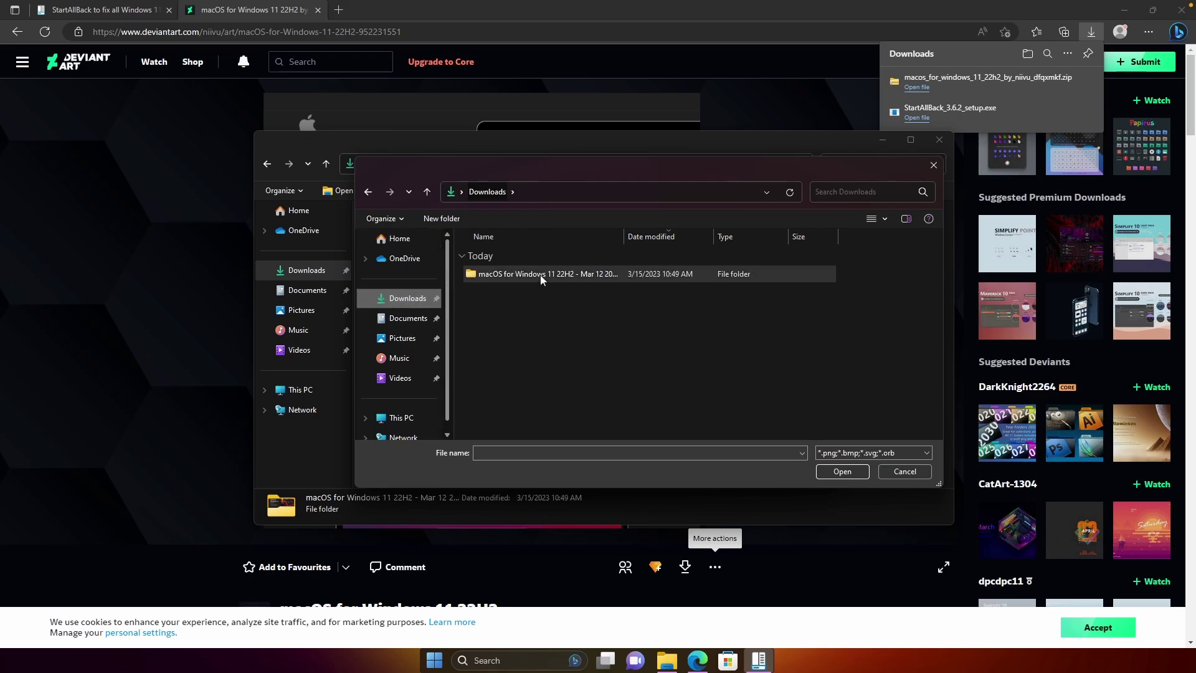
{"action": "double_click", "coordinate": [540, 279]}
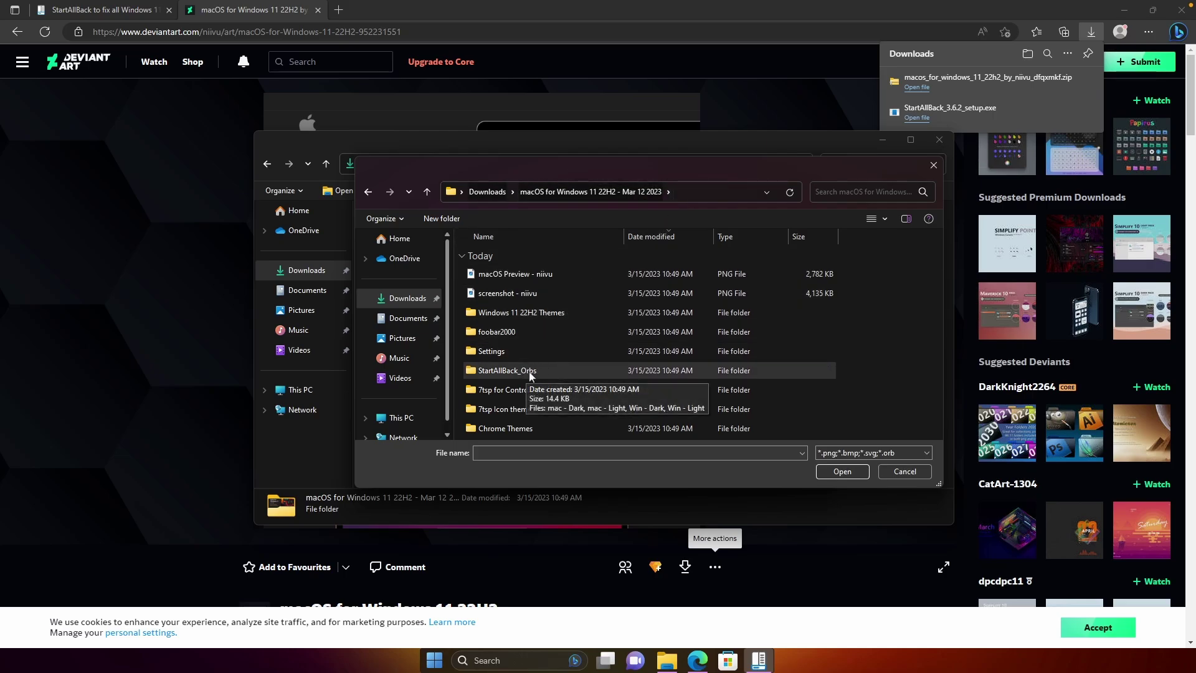
{"action": "double_click", "coordinate": [560, 374]}
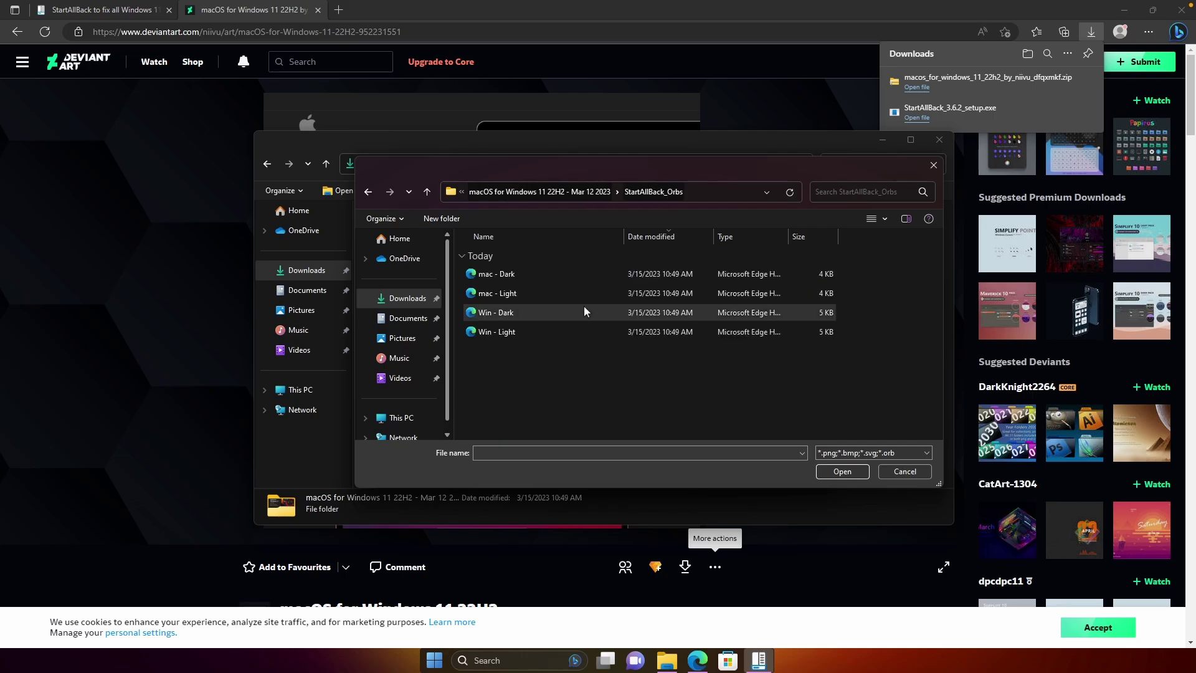
{"action": "left_click", "coordinate": [546, 333]}
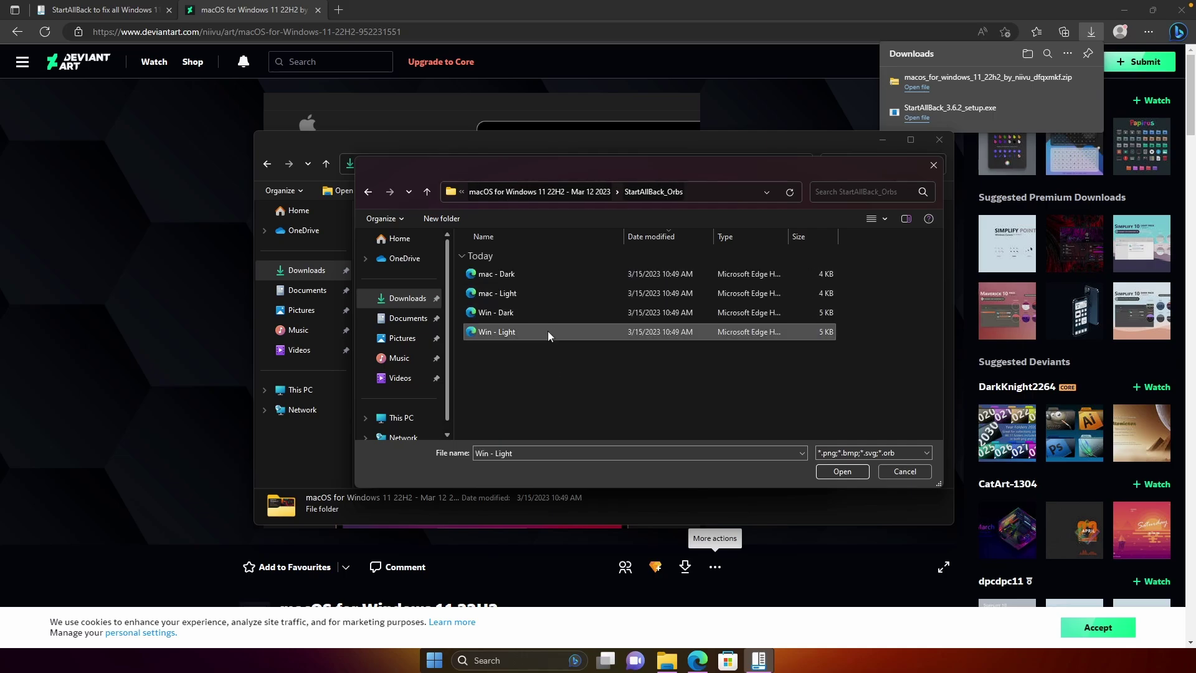
{"action": "left_click", "coordinate": [842, 472]}
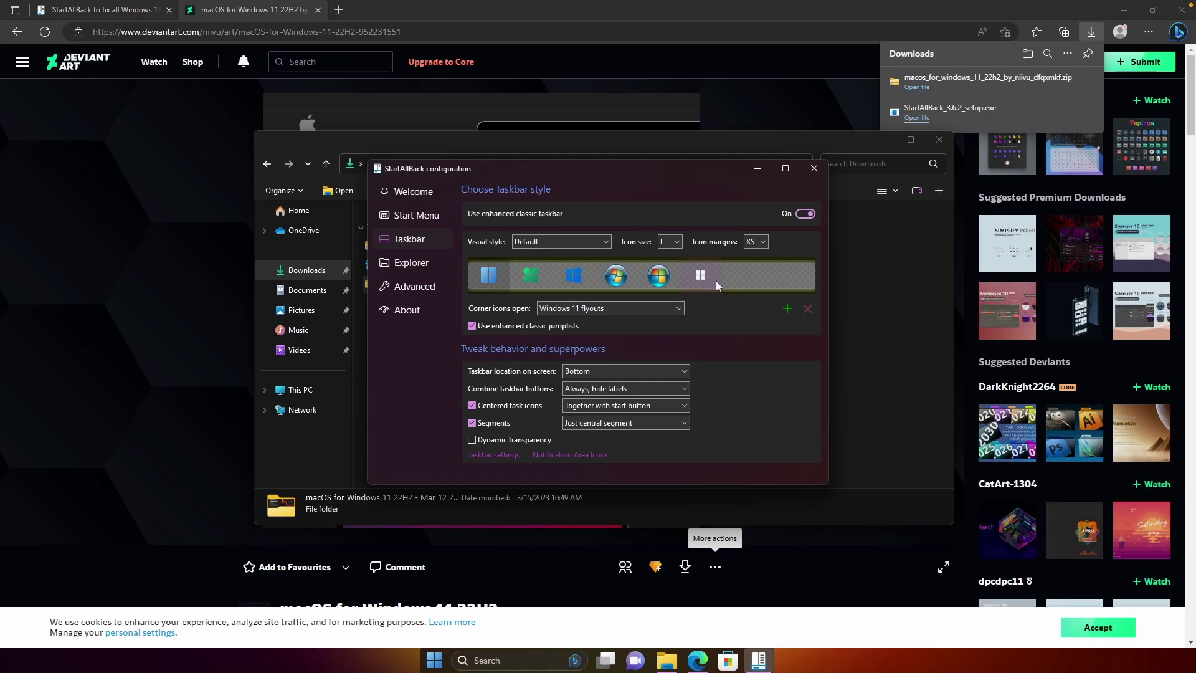
{"action": "left_click", "coordinate": [707, 281]}
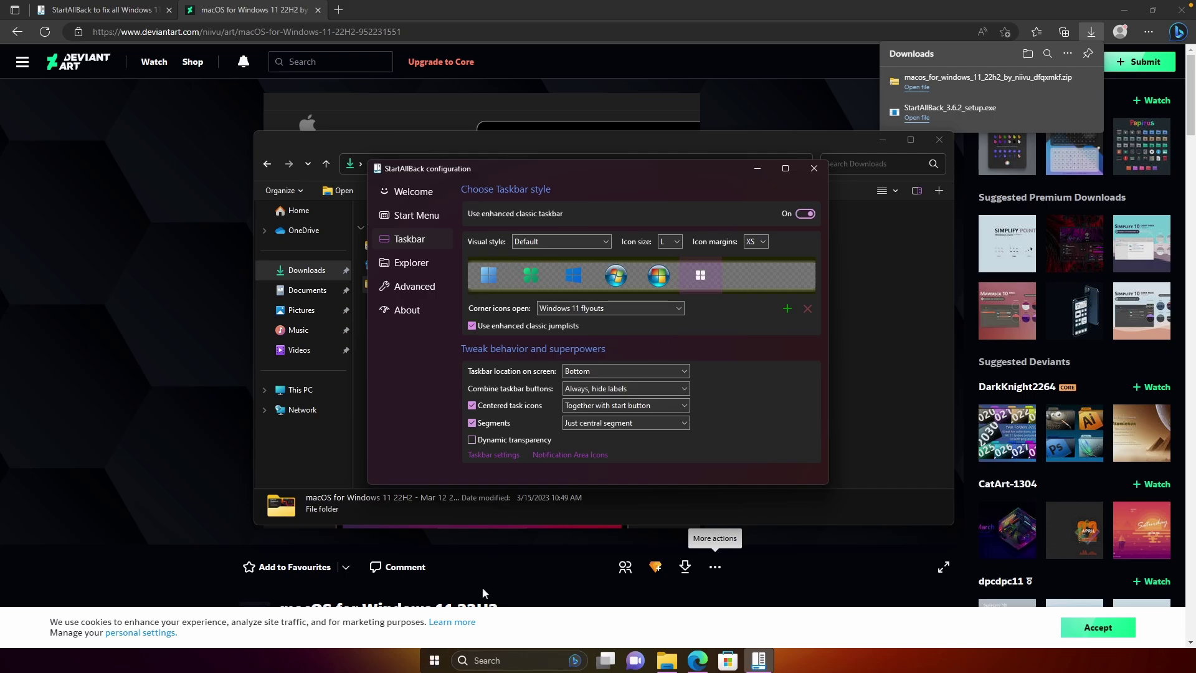
{"action": "left_click", "coordinate": [434, 659]}
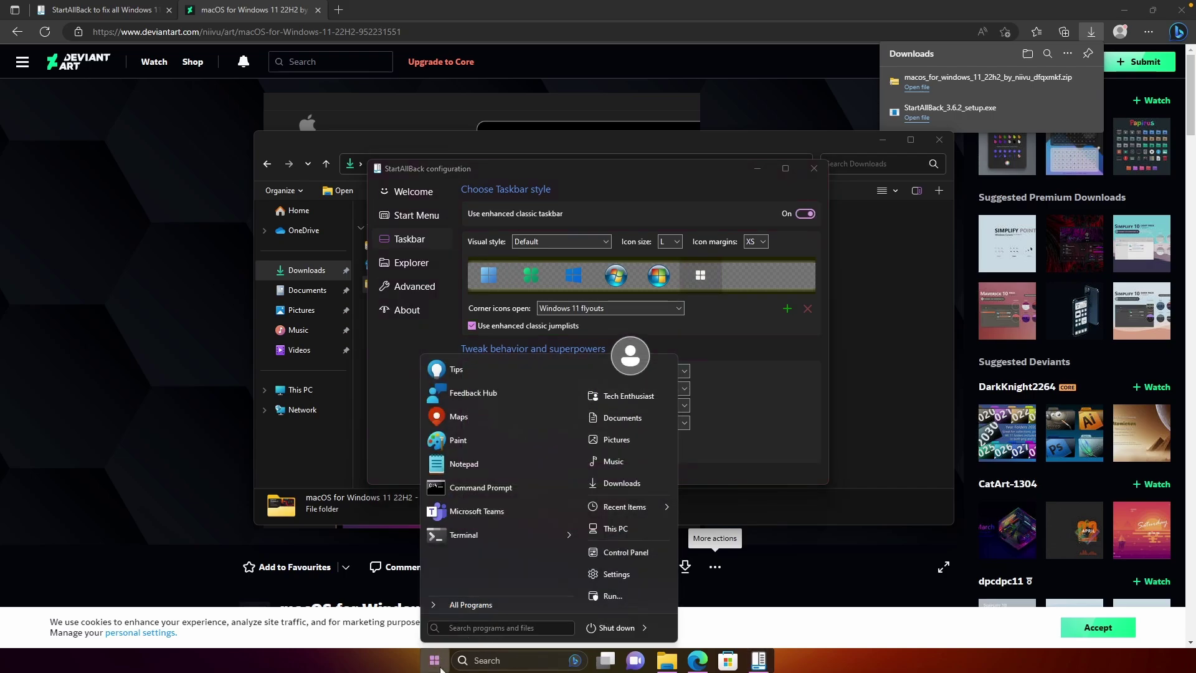
Close the Start menu to return to the desktop.
{"action": "left_click", "coordinate": [439, 667]}
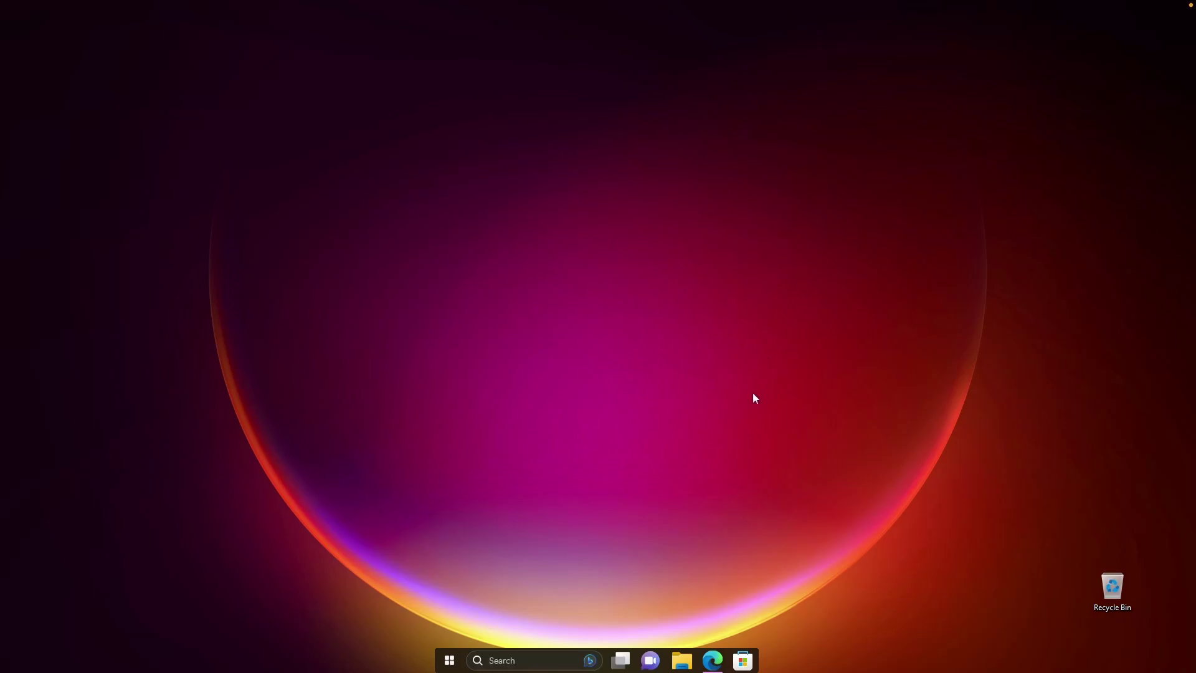
Download Droptop Basic Version.rmskin from the droptopfour.com download page in Edge.
{"action": "left_click", "coordinate": [713, 660]}
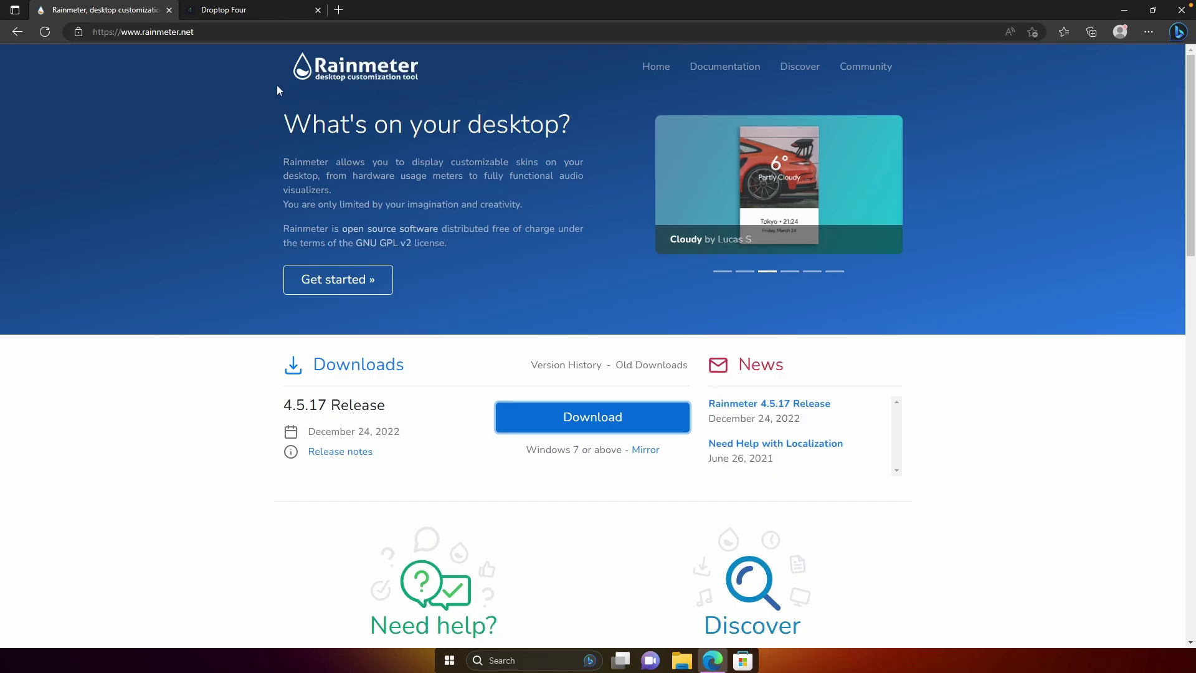
{"action": "left_click", "coordinate": [256, 14]}
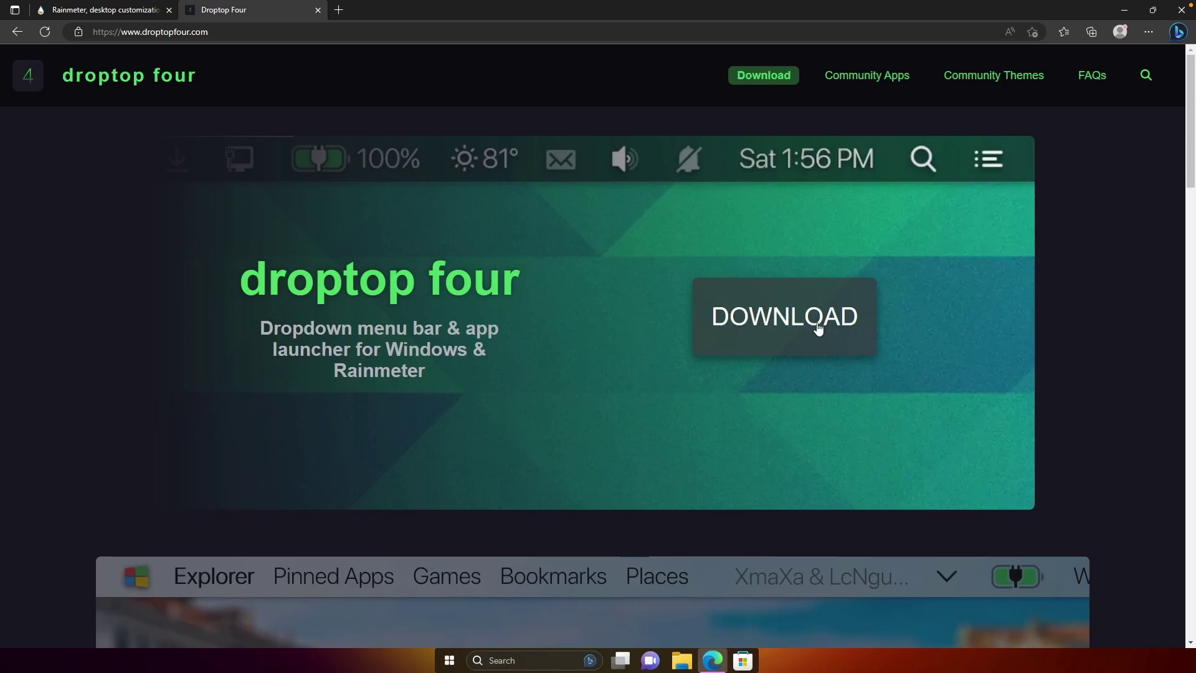
{"action": "left_click", "coordinate": [782, 328]}
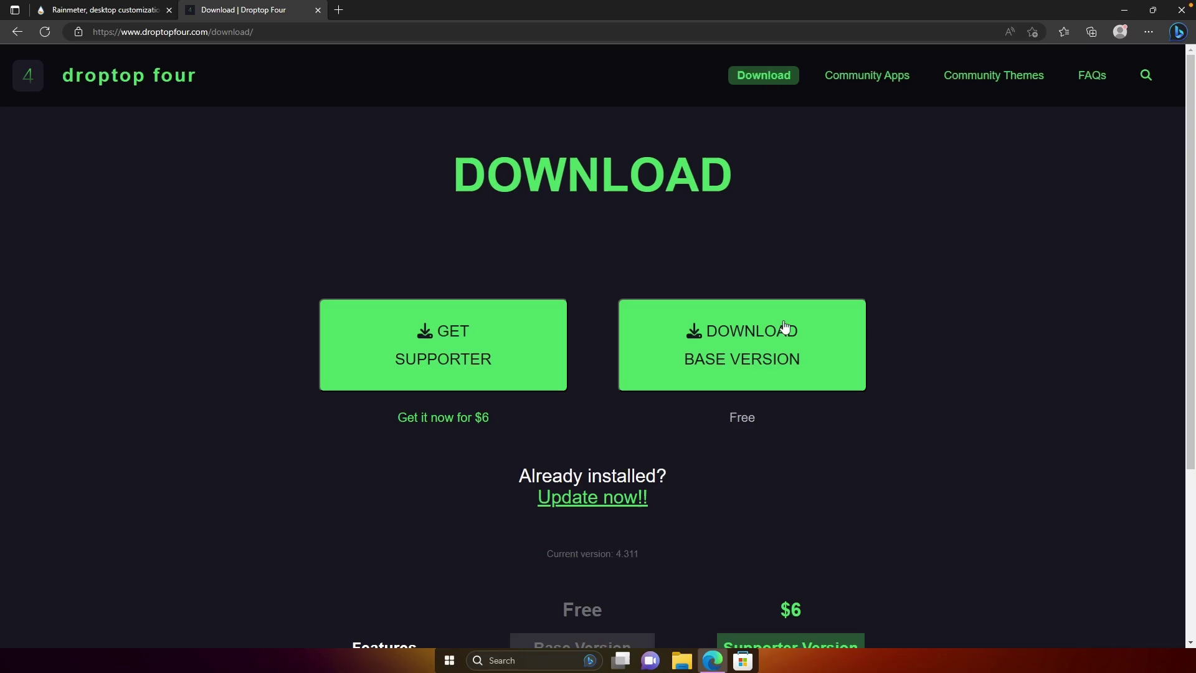
{"action": "left_click", "coordinate": [785, 342]}
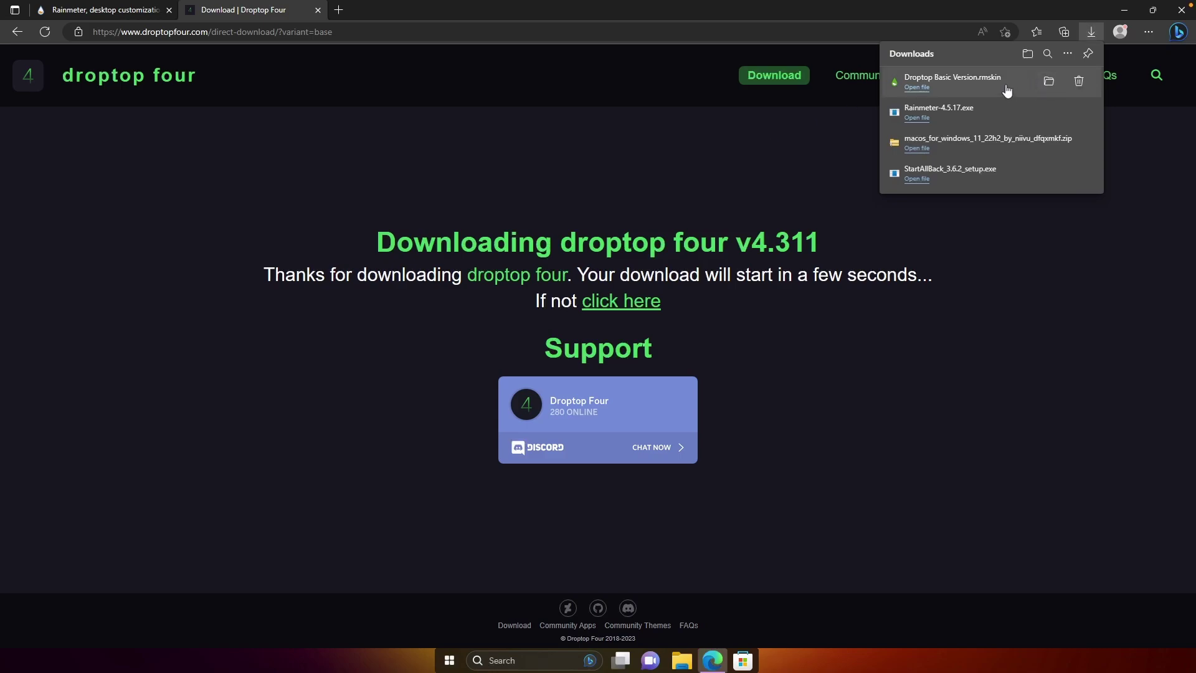
Install the Droptop Basic Version skin and choose English (US) as the setup language.
{"action": "left_click", "coordinate": [1004, 84]}
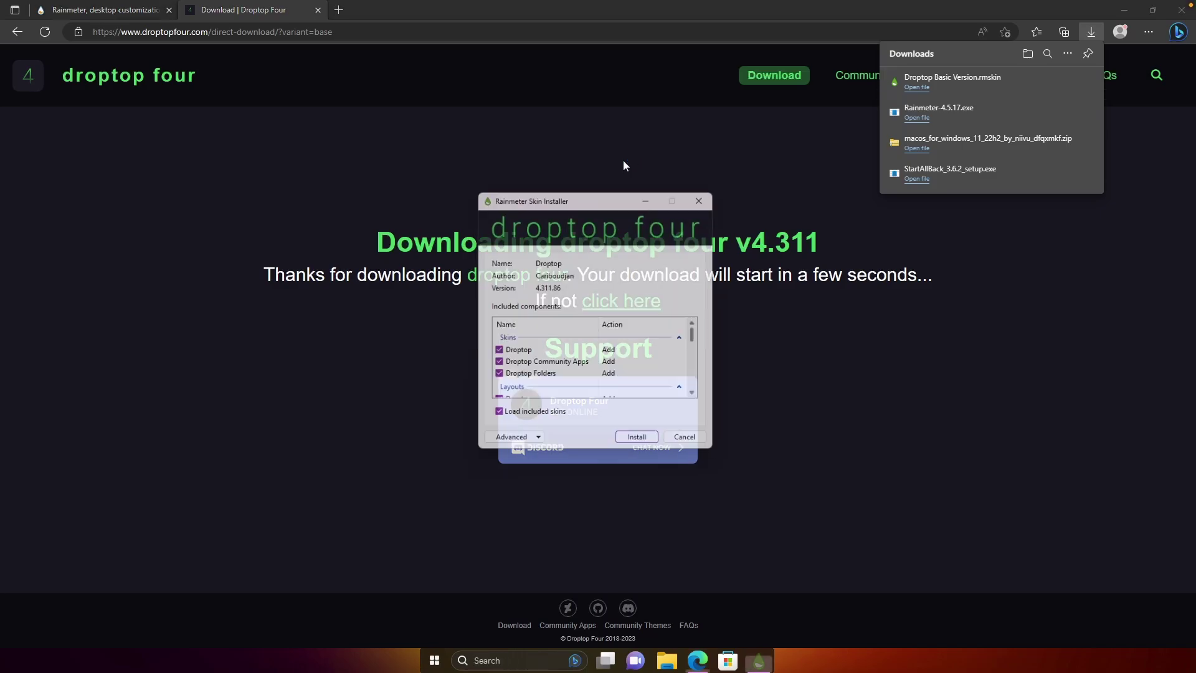
{"action": "left_click", "coordinate": [641, 446]}
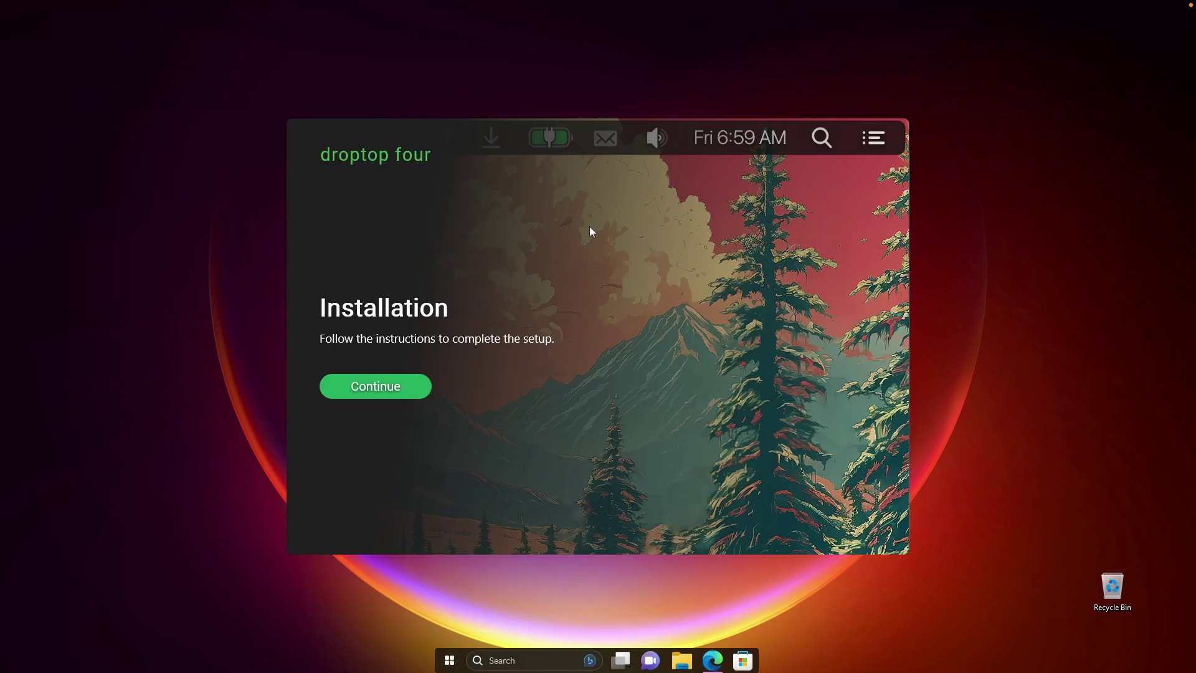
{"action": "left_click", "coordinate": [401, 387]}
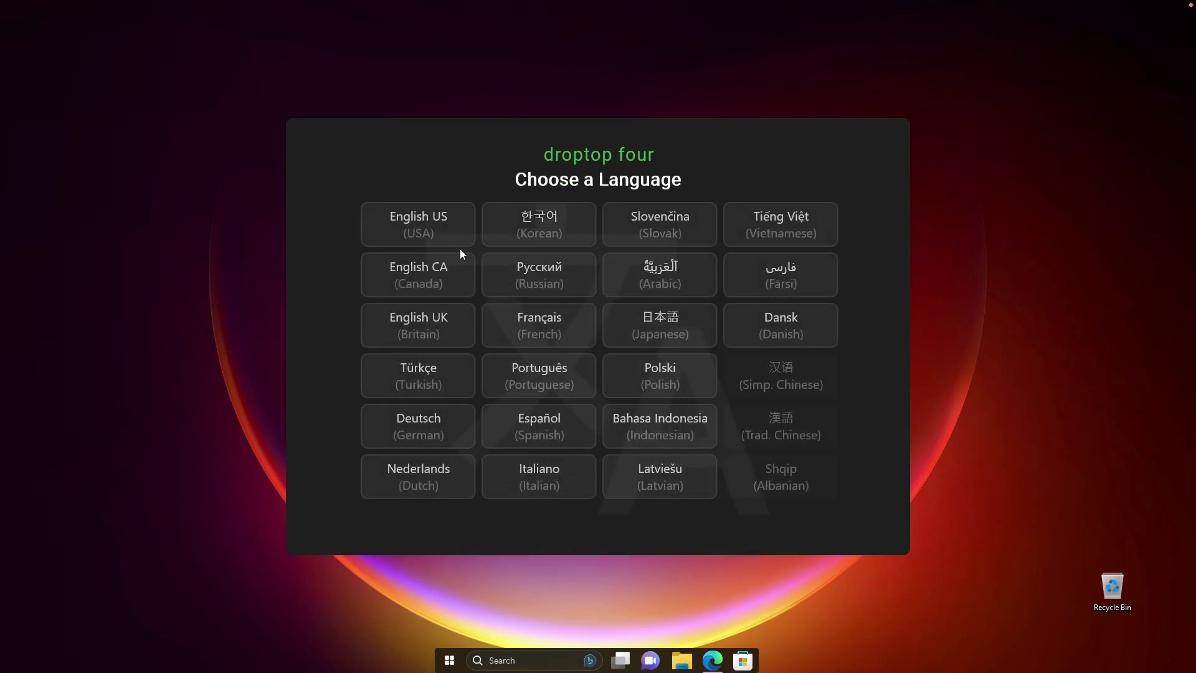
{"action": "left_click", "coordinate": [449, 236]}
{"action": "left_click", "coordinate": [620, 535]}
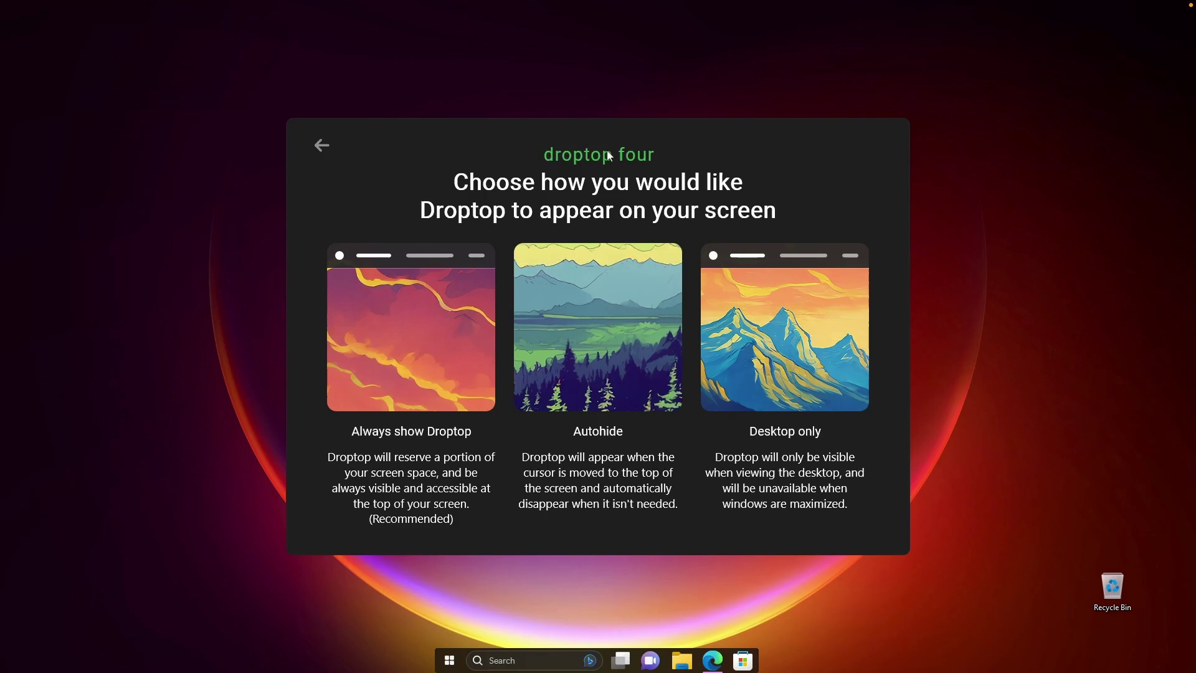
Keep Droptop always shown and pick Spotify as the media player.
{"action": "left_click", "coordinate": [412, 325]}
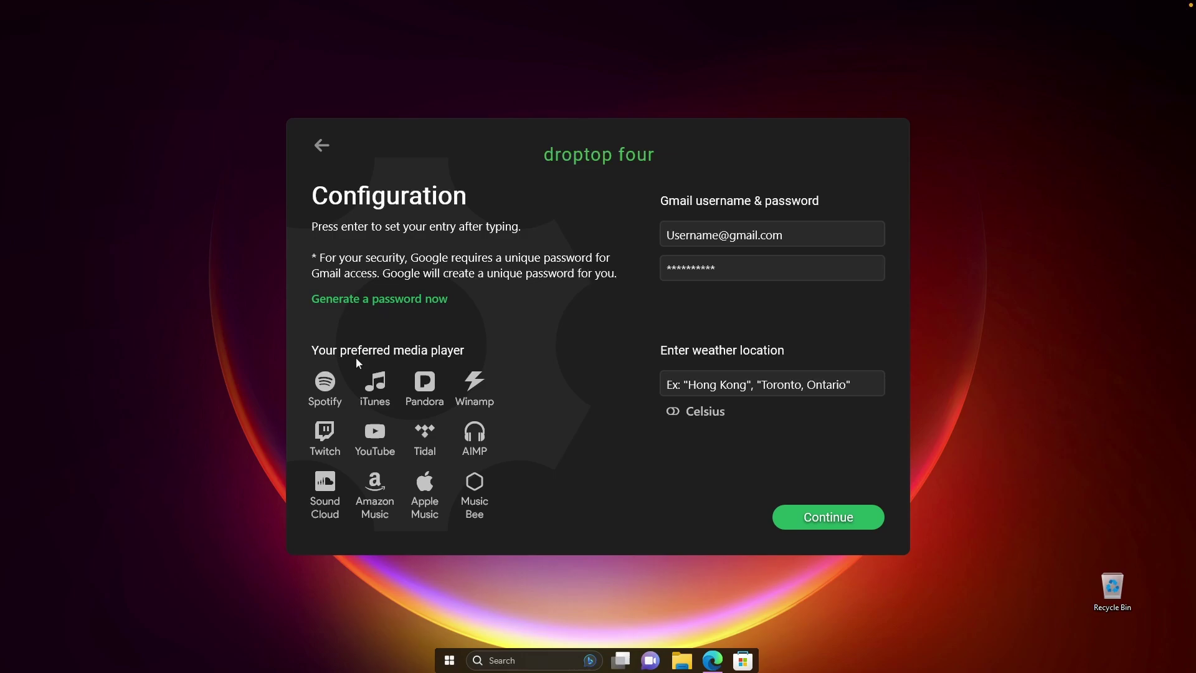
{"action": "left_click", "coordinate": [325, 383]}
{"action": "left_click", "coordinate": [841, 525]}
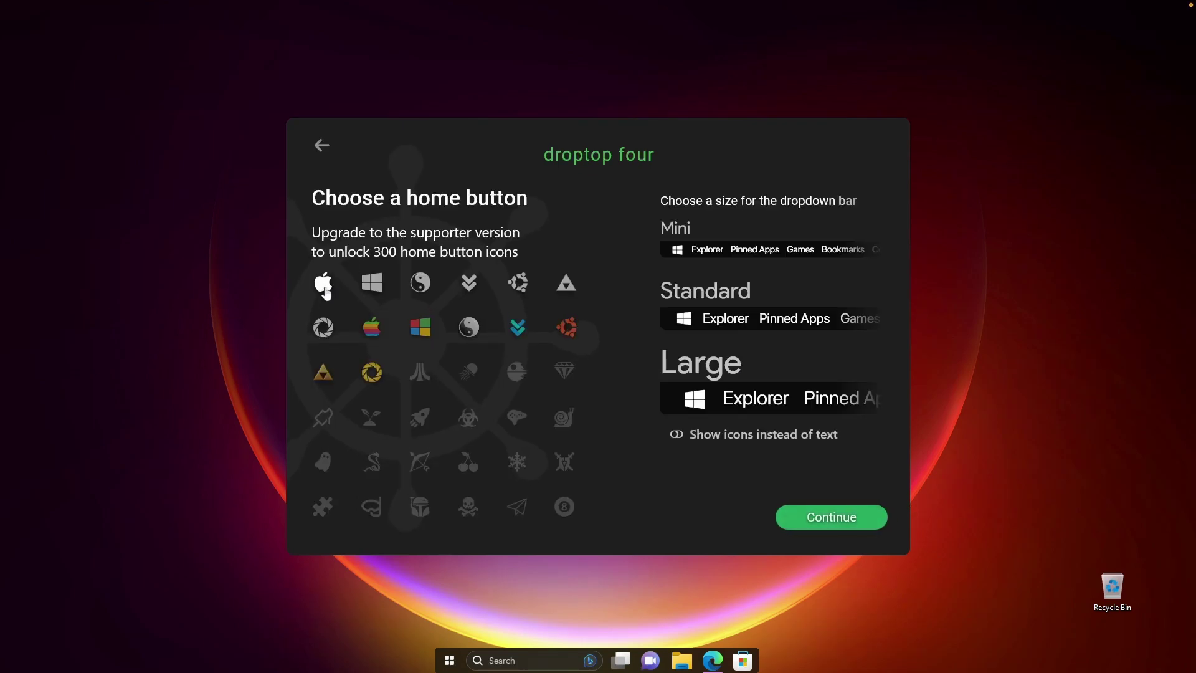
Choose the Apple home icon, Mini bar size and Default theme, skipping the support page.
{"action": "left_click", "coordinate": [323, 283]}
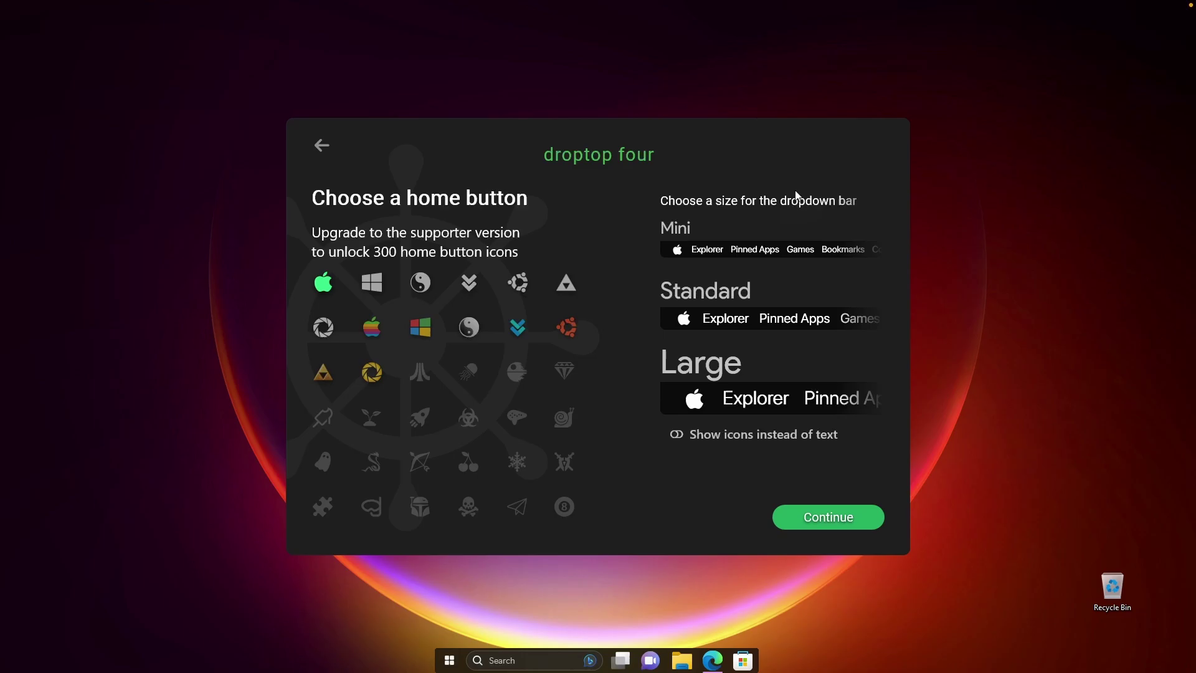
{"action": "left_click", "coordinate": [704, 253]}
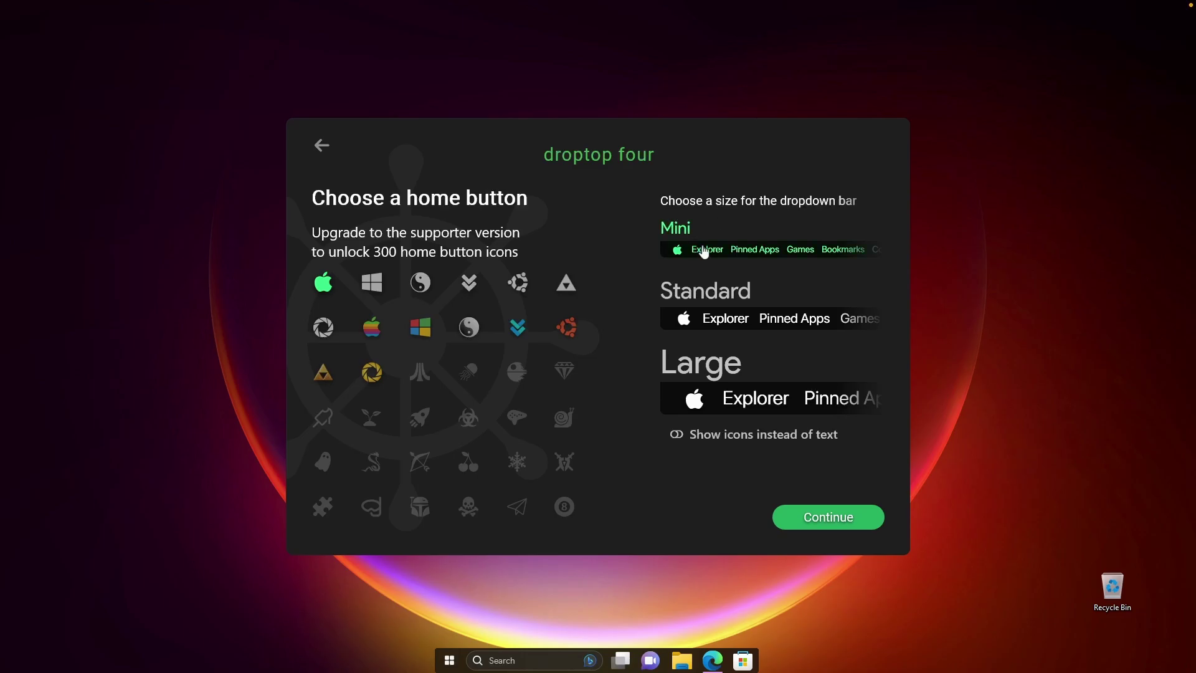
{"action": "left_click", "coordinate": [830, 523]}
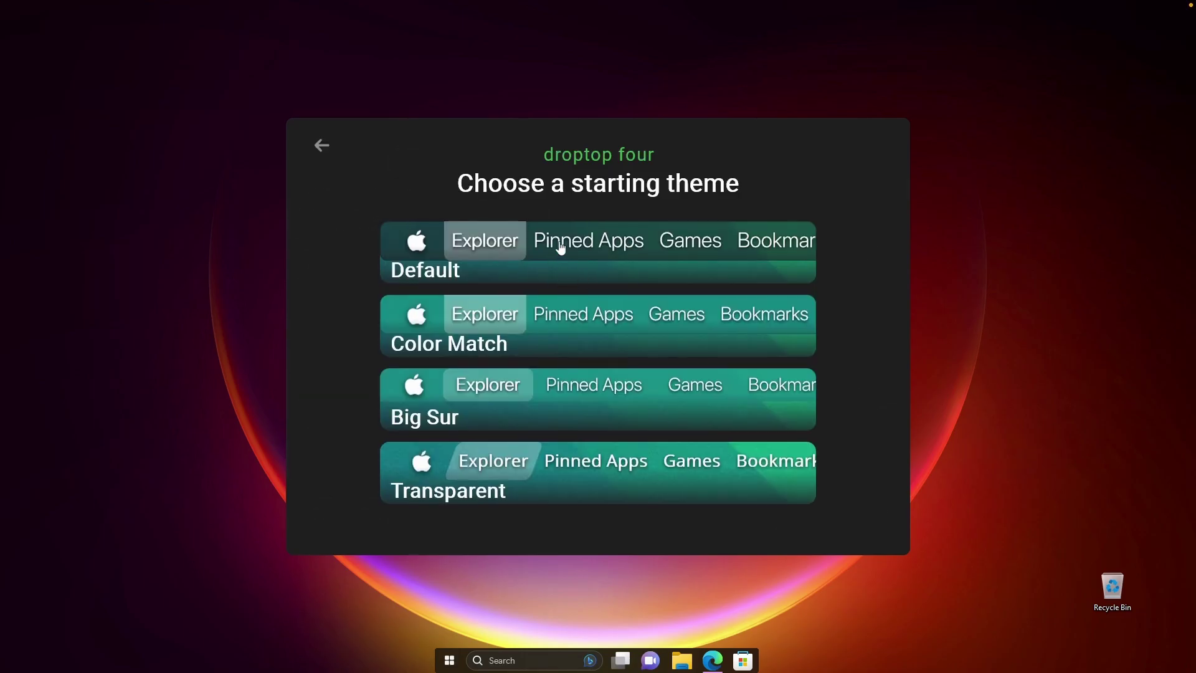
{"action": "left_click", "coordinate": [563, 248]}
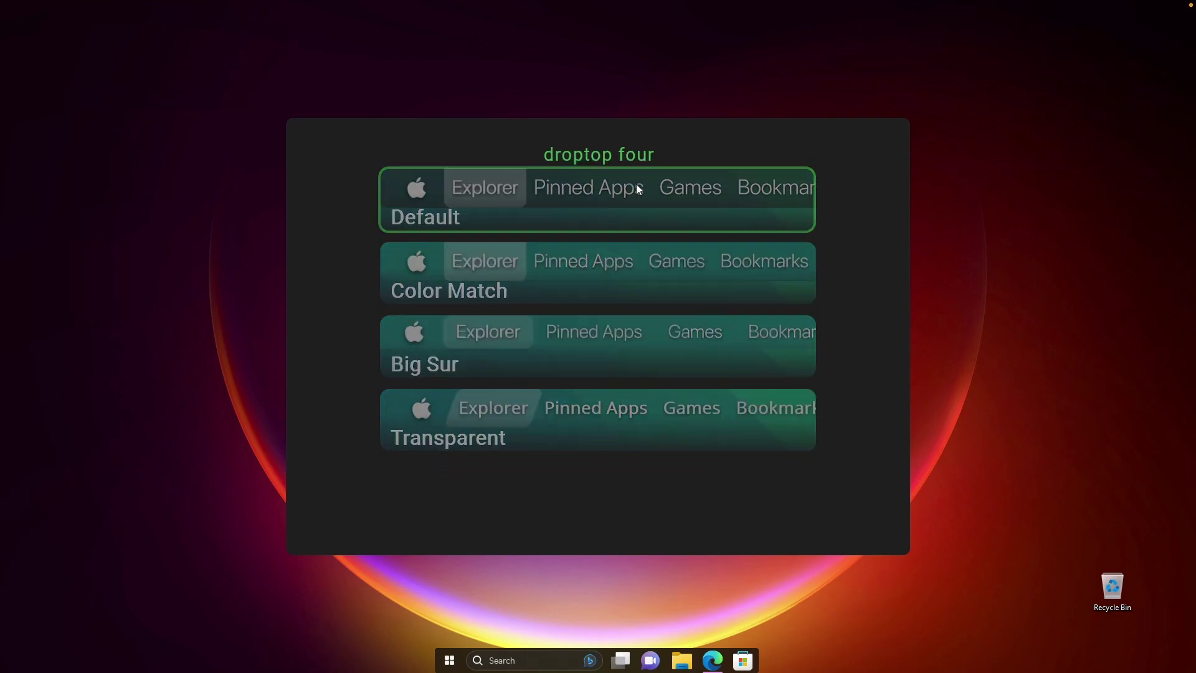
{"action": "left_click", "coordinate": [545, 484]}
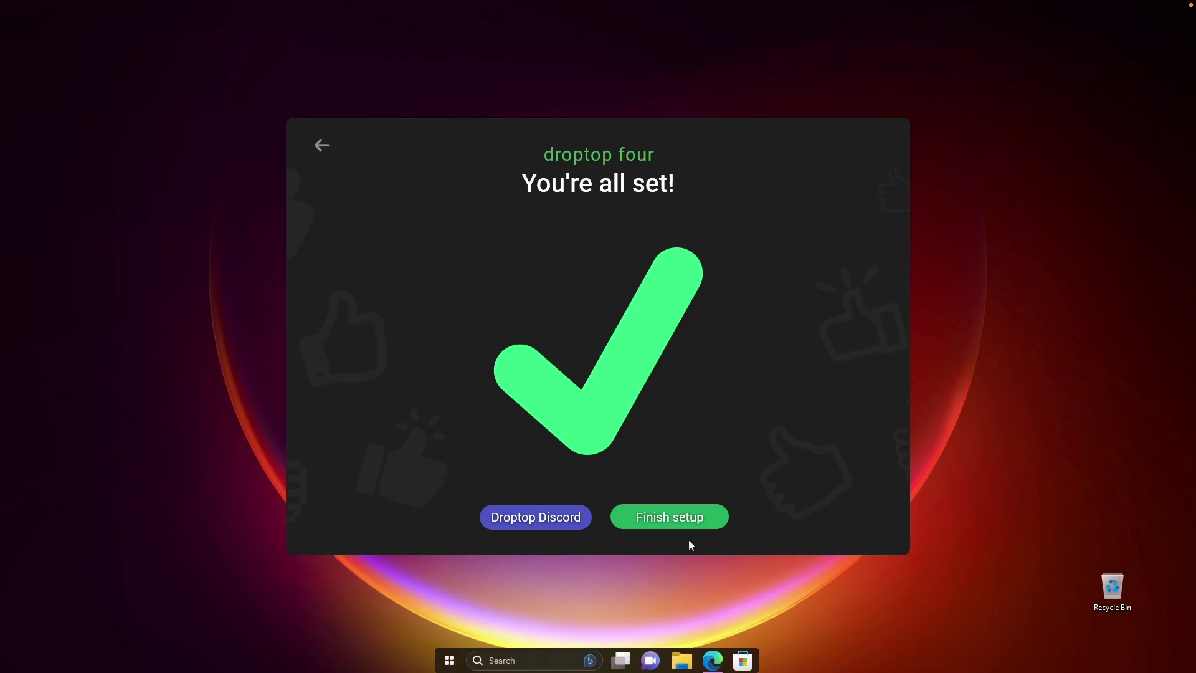
Finish the Droptop setup and bring Edge with droptopfour.com back to the front.
{"action": "left_click", "coordinate": [675, 521]}
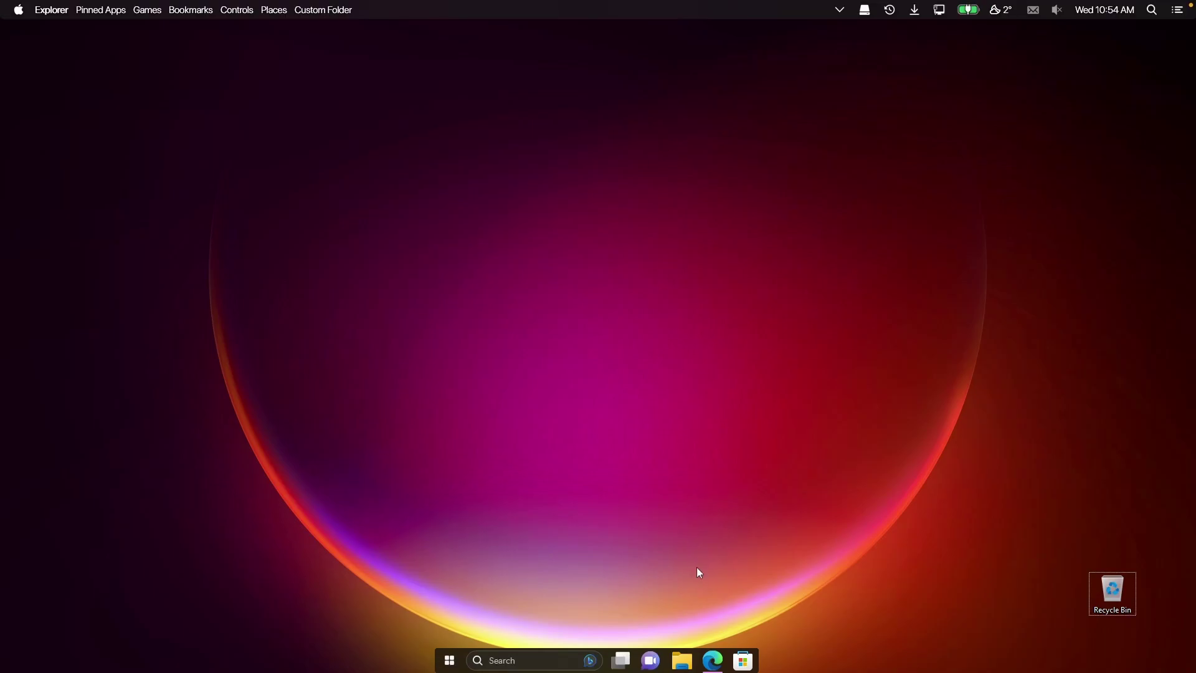
{"action": "left_click", "coordinate": [714, 661]}
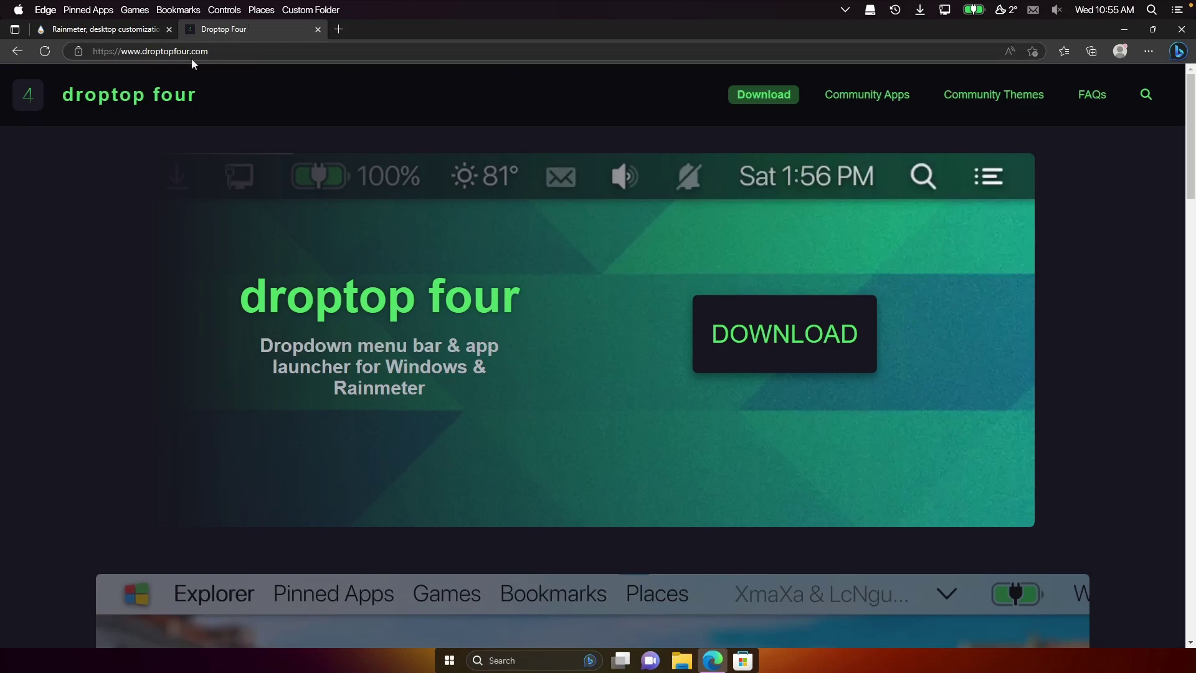
Set Droptop's mode to 'Only show on the desktop' via Options > Change mode.
{"action": "left_click", "coordinate": [1122, 31]}
{"action": "left_click", "coordinate": [18, 16]}
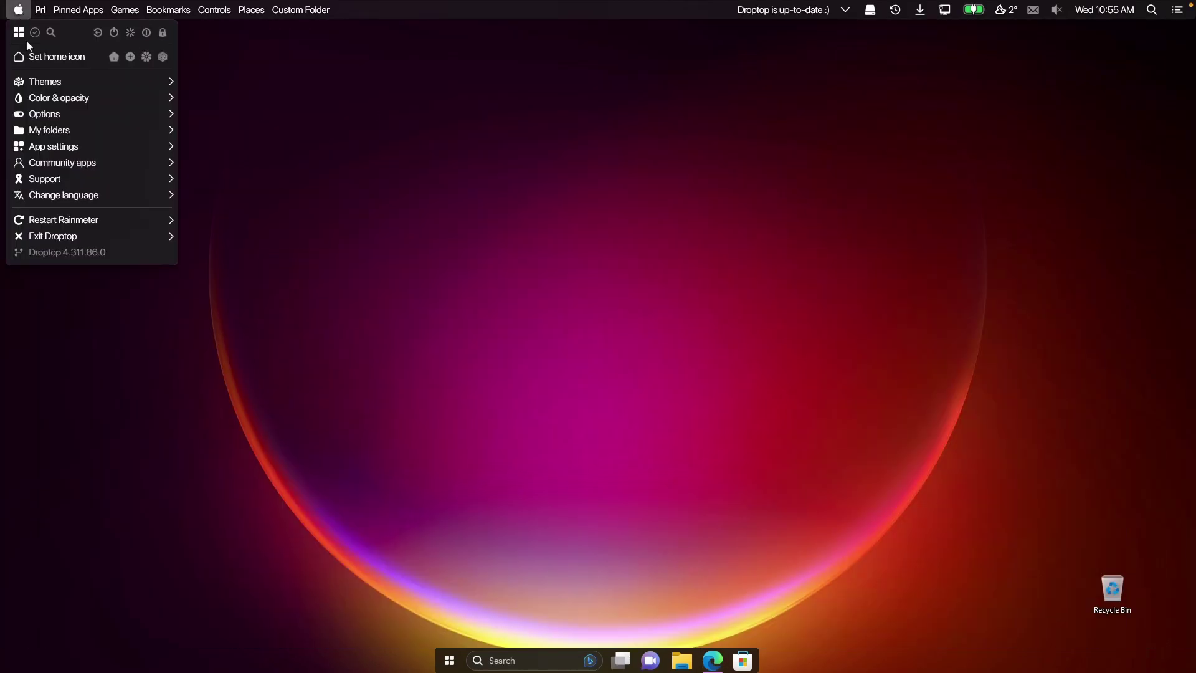
{"action": "mouse_move", "coordinate": [99, 114]}
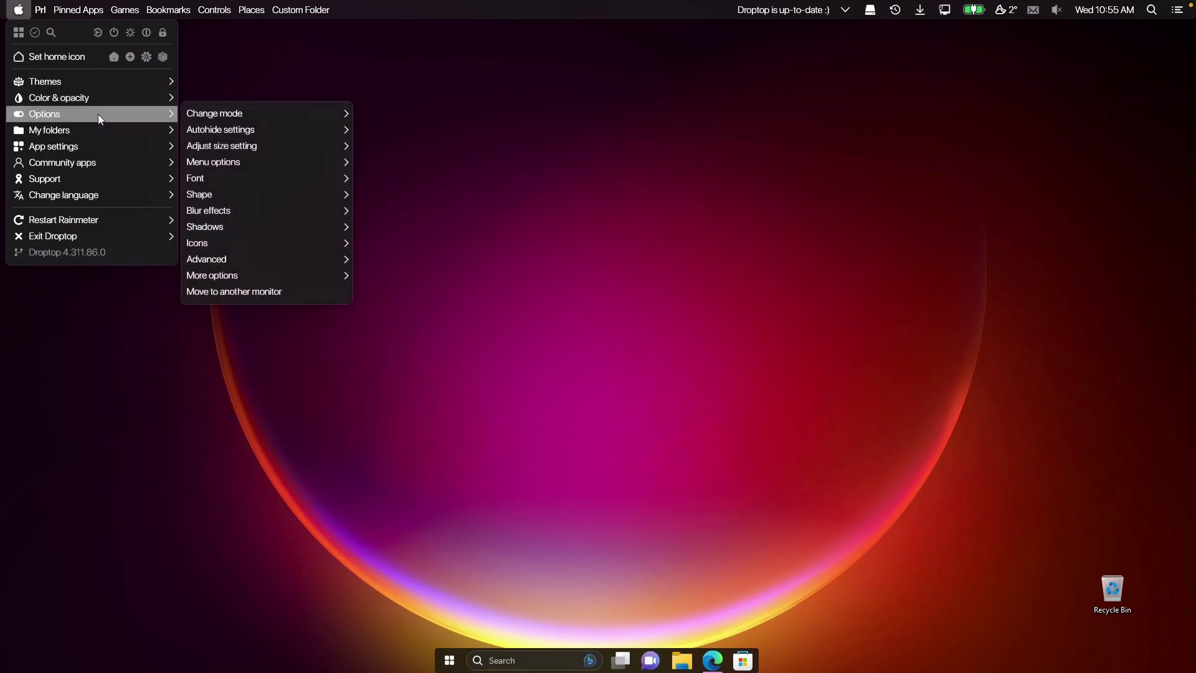
{"action": "mouse_move", "coordinate": [242, 115]}
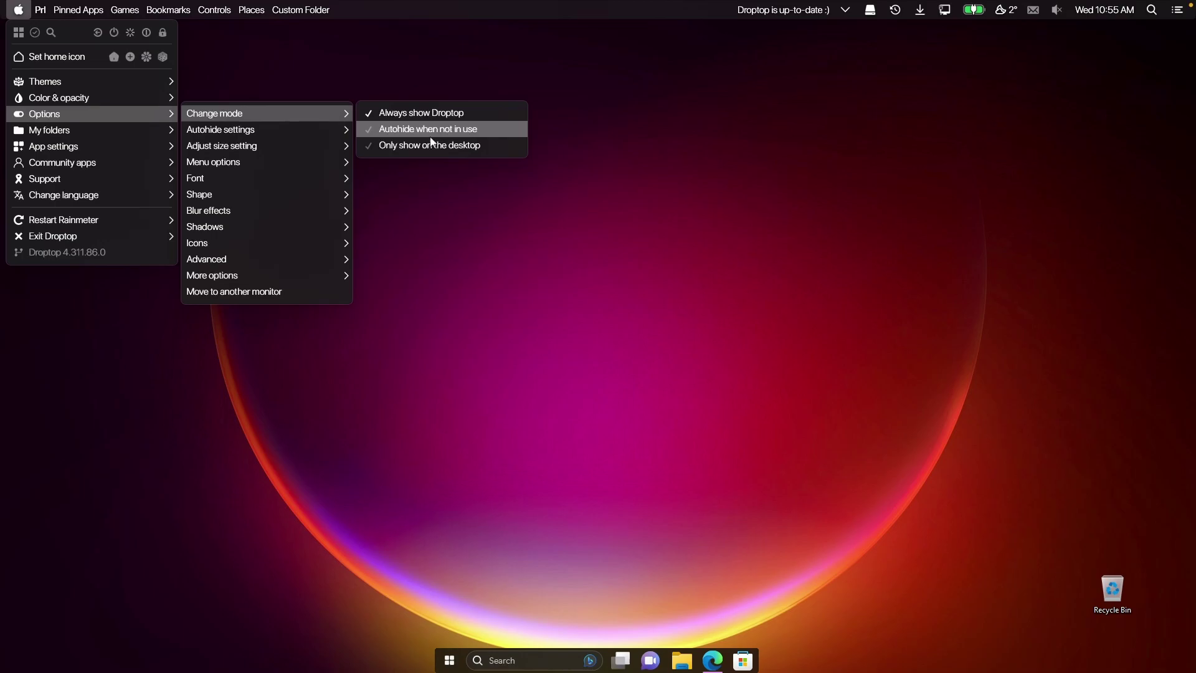
{"action": "left_click", "coordinate": [463, 149]}
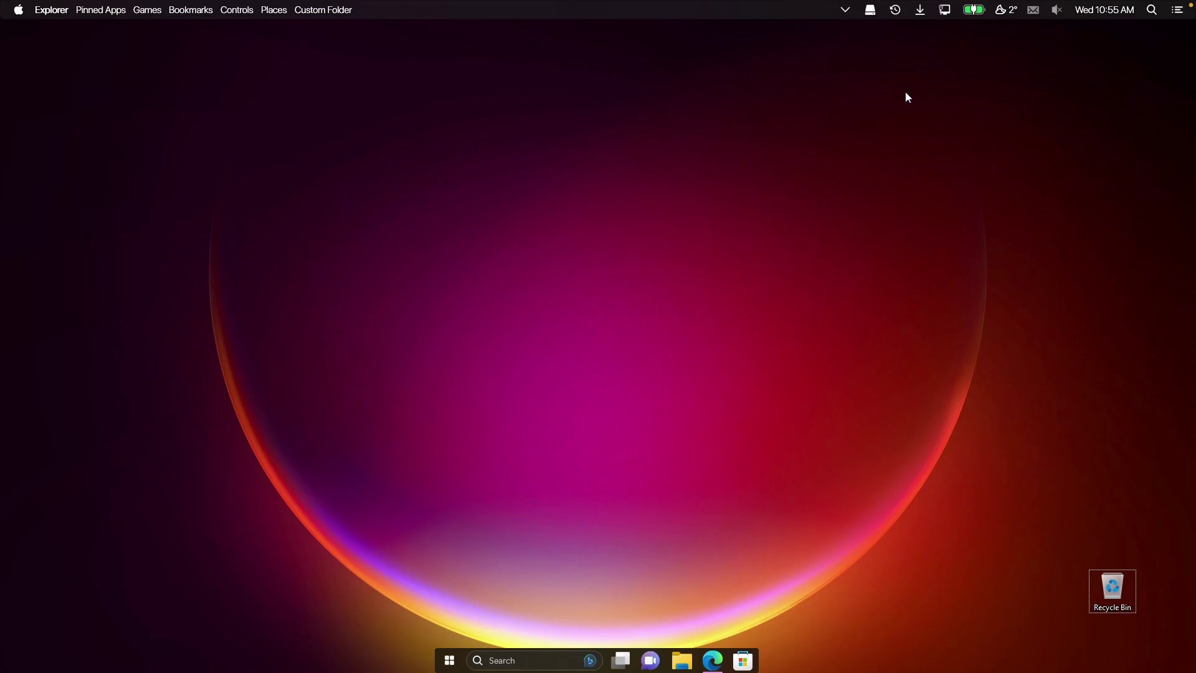
{"action": "left_click", "coordinate": [713, 660]}
Download Monterey_1.0.0.rmskin from the MontereyRainmeter 1.0 release assets on GitHub.
{"action": "left_click", "coordinate": [715, 664]}
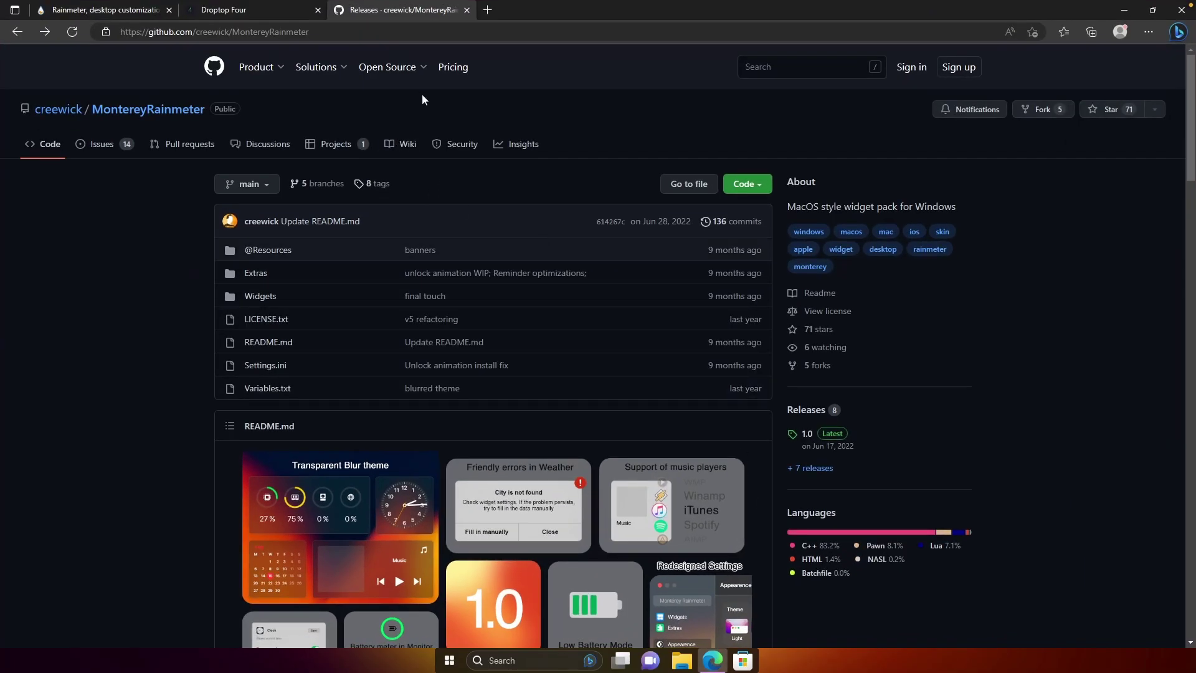
{"action": "scroll", "coordinate": [672, 363], "scroll_direction": "down", "scroll_amount": 1}
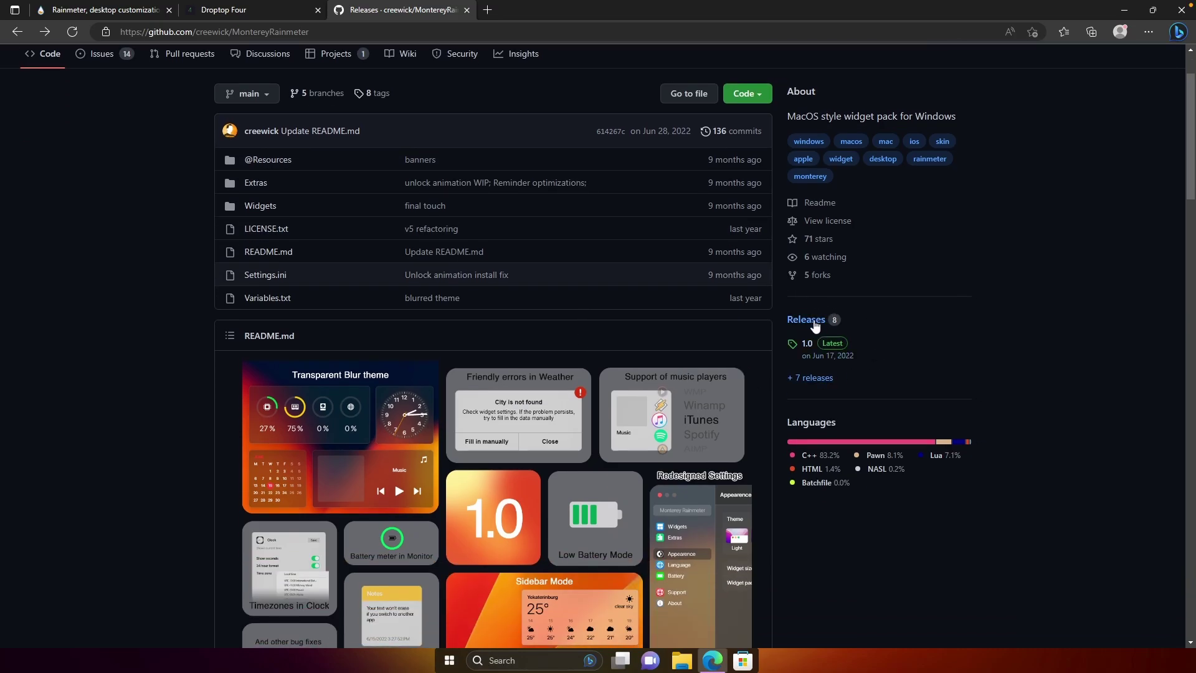
{"action": "left_click", "coordinate": [812, 326]}
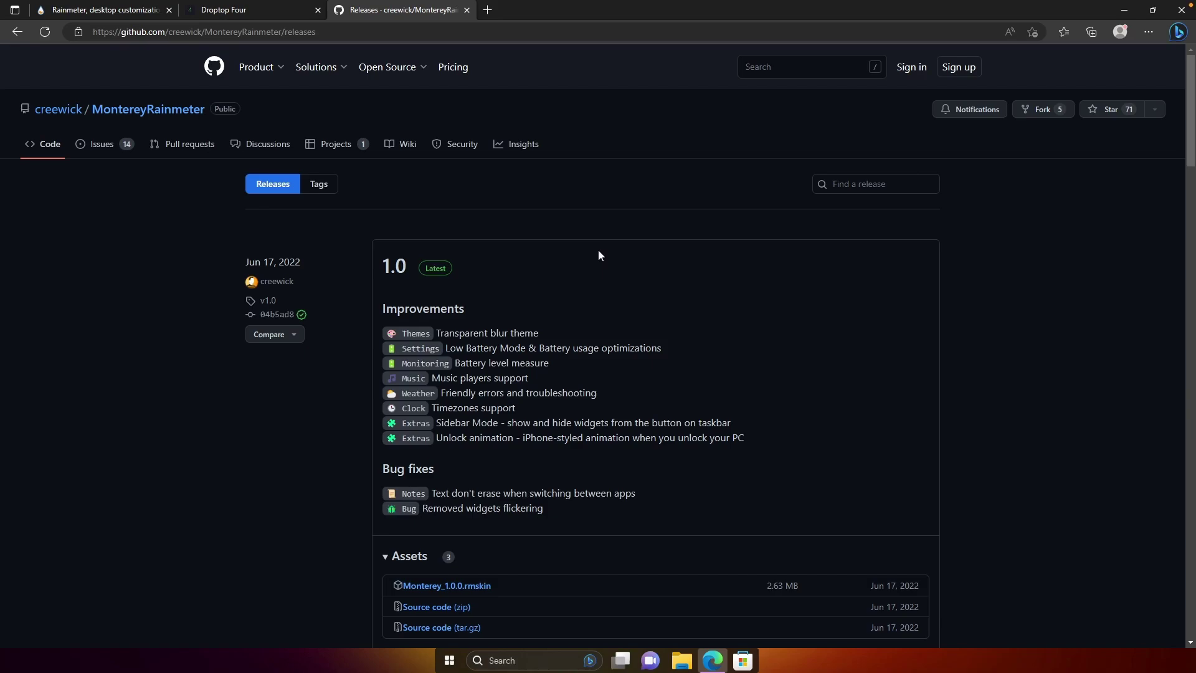
{"action": "scroll", "coordinate": [524, 321], "scroll_direction": "down", "scroll_amount": 2}
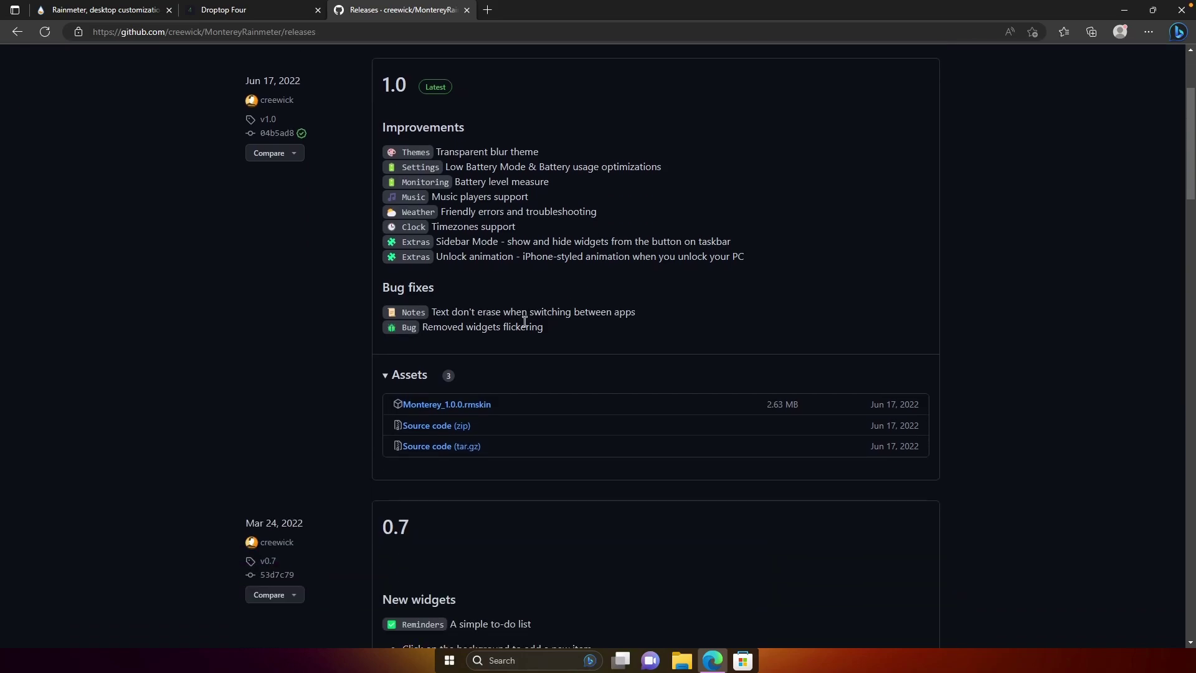
{"action": "left_click", "coordinate": [488, 408]}
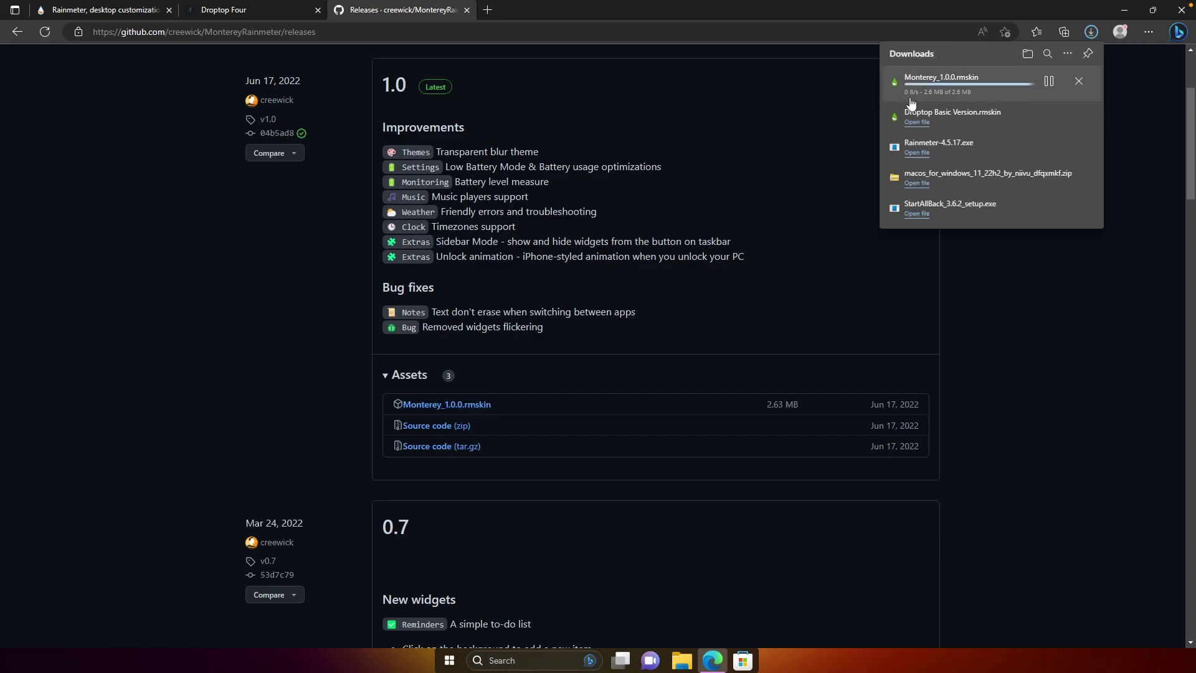
Open the downloaded Monterey_1.0.0.rmskin and install it with the Rainmeter Skin Installer.
{"action": "left_click", "coordinate": [987, 91]}
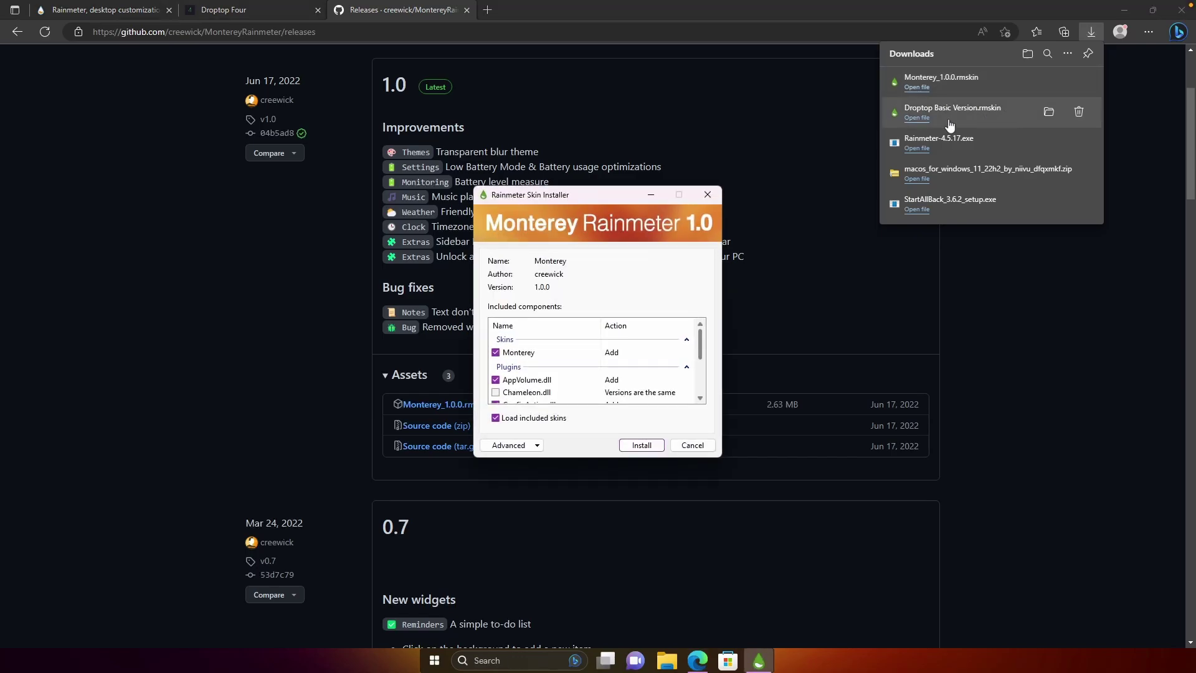
{"action": "scroll", "coordinate": [644, 339], "scroll_direction": "down", "scroll_amount": 5}
{"action": "left_click", "coordinate": [647, 449]}
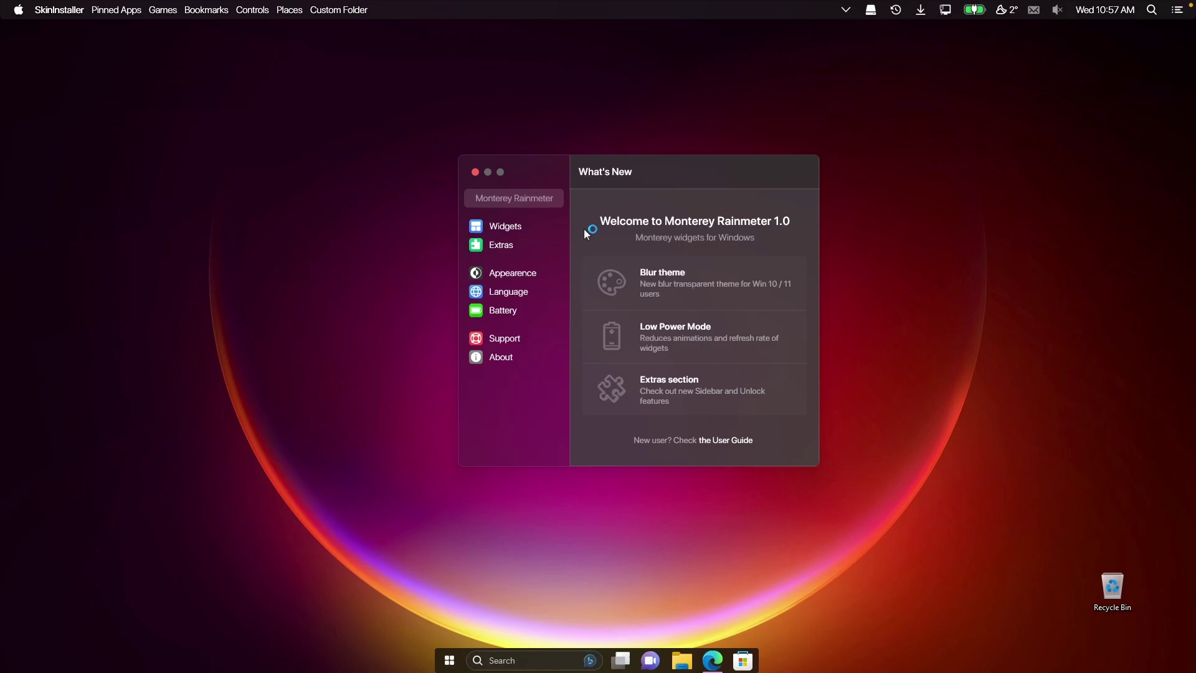
Enable the Clock, Calendar, Monitoring and Weather widgets in the Monterey Widgets list.
{"action": "left_click", "coordinate": [511, 229]}
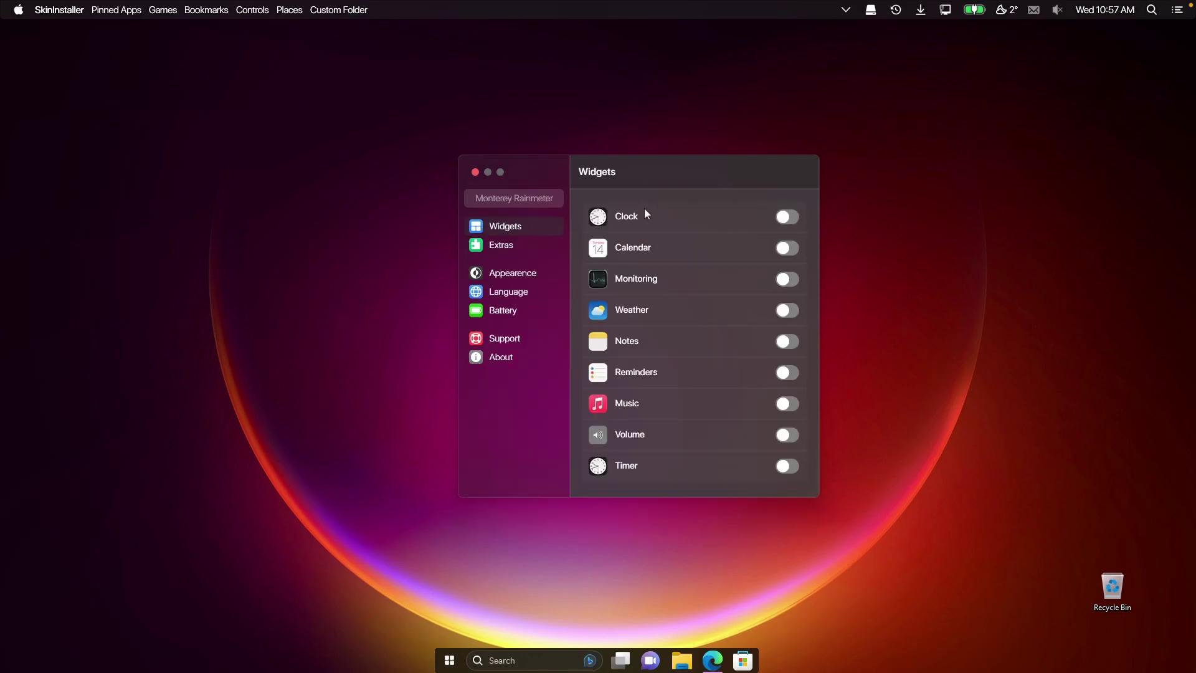
{"action": "left_click", "coordinate": [791, 217]}
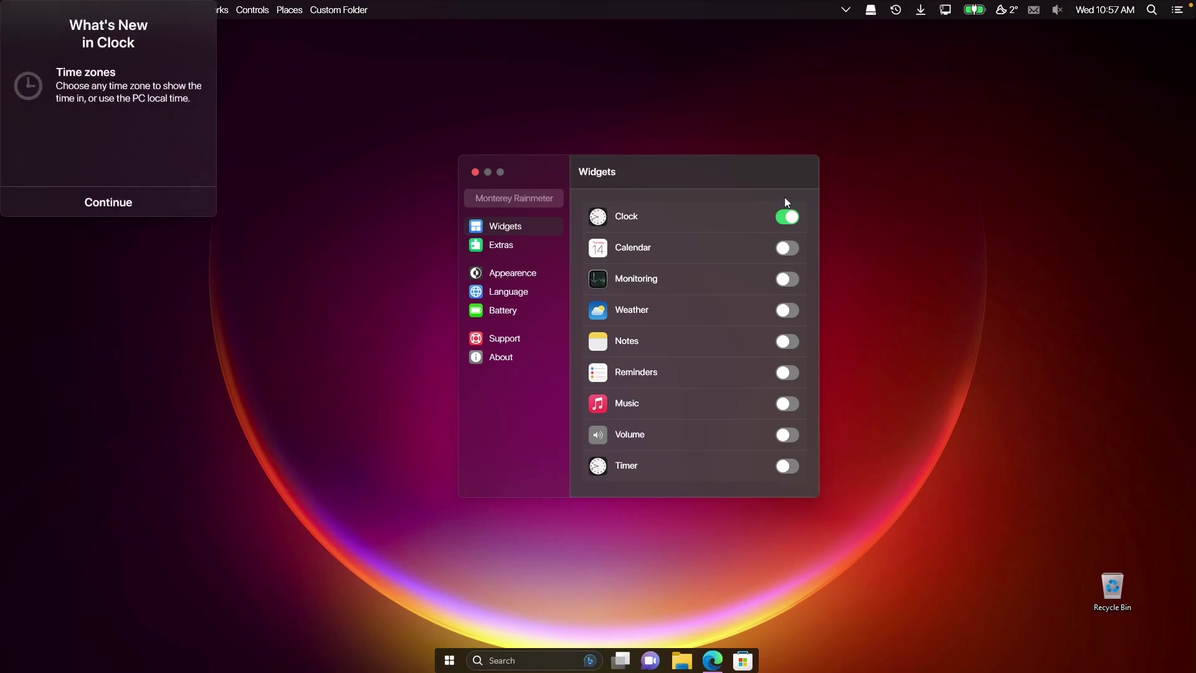
{"action": "left_click", "coordinate": [791, 251]}
{"action": "left_click", "coordinate": [786, 281]}
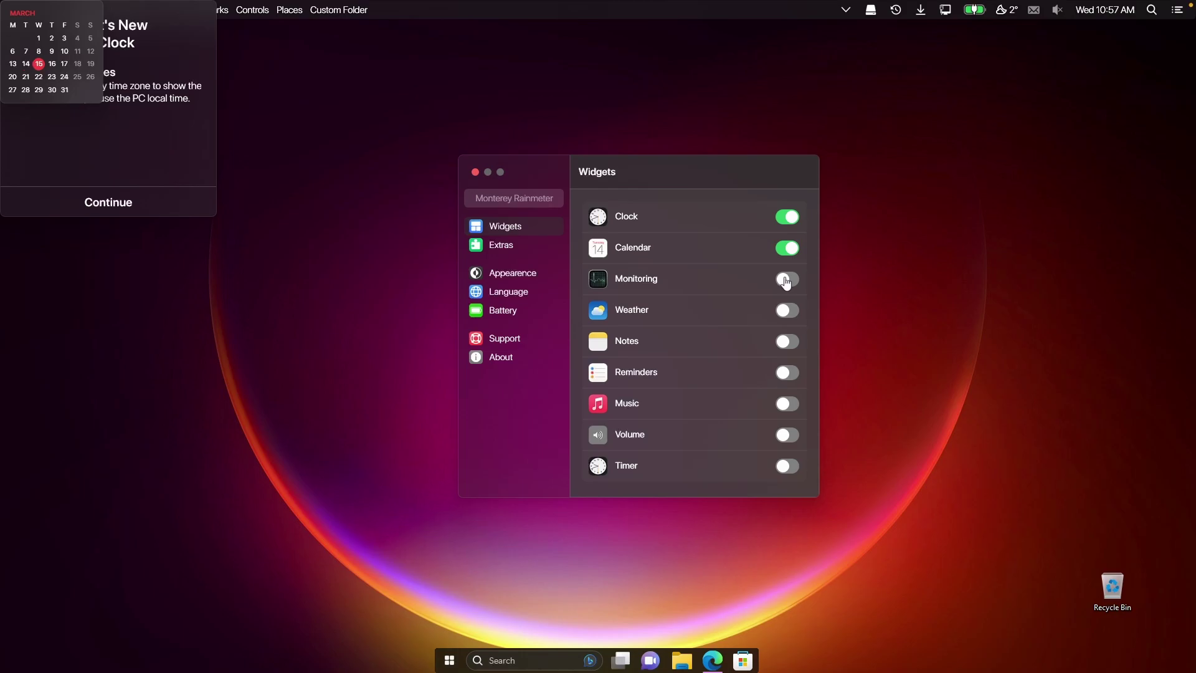
{"action": "left_click", "coordinate": [788, 311]}
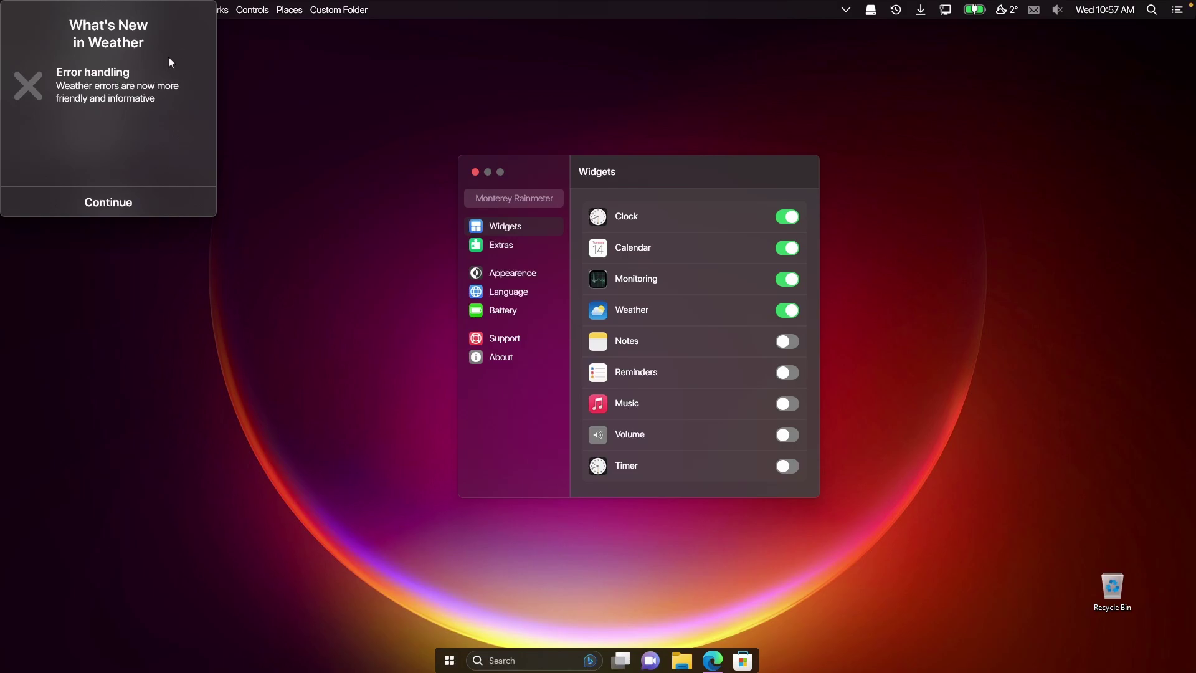
Dismiss the What's New notes for Weather, Monitor and Clock.
{"action": "left_click", "coordinate": [175, 192]}
{"action": "left_click", "coordinate": [153, 207]}
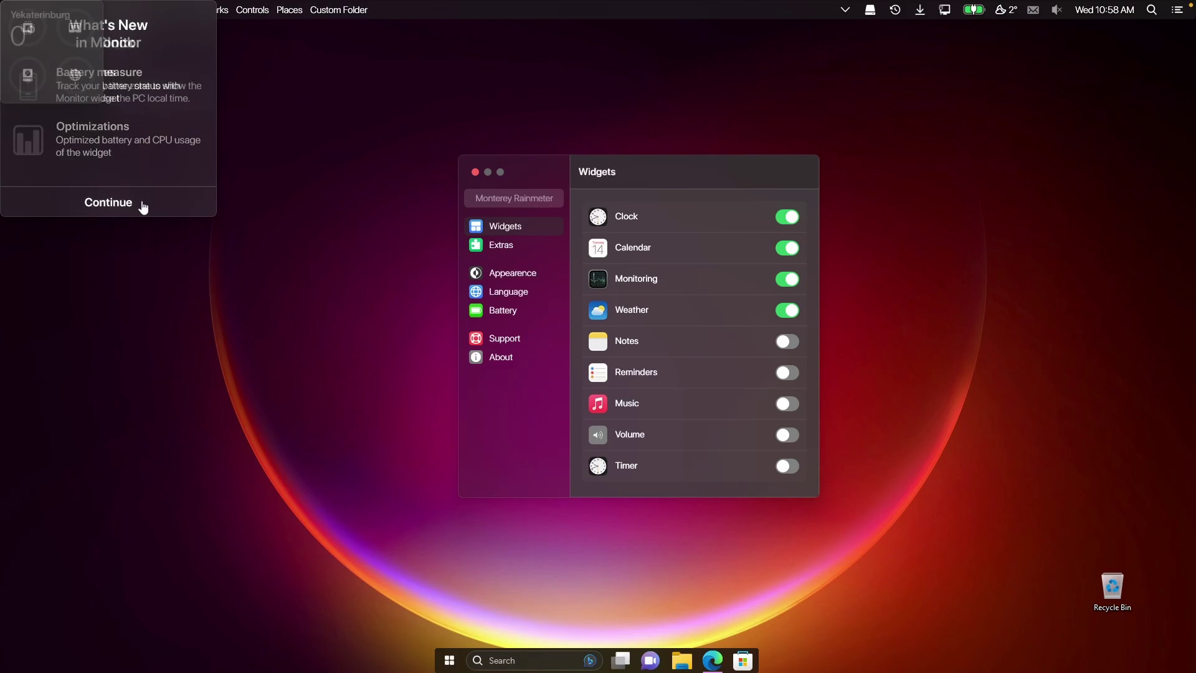
{"action": "left_click", "coordinate": [108, 203]}
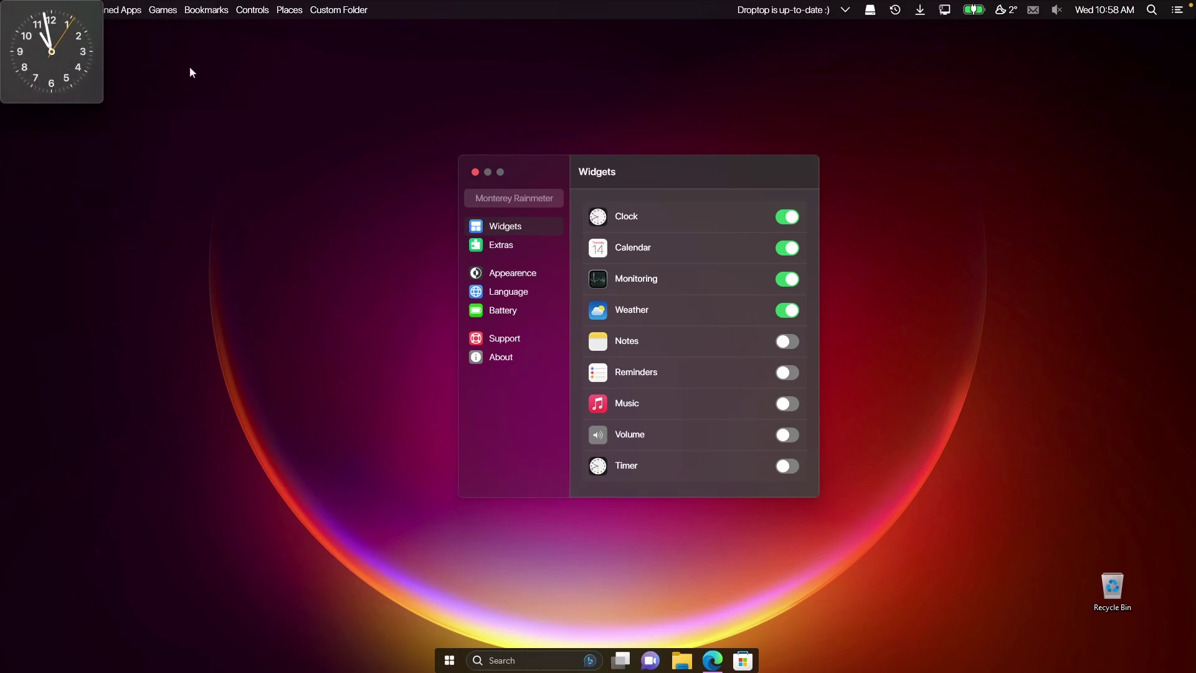
Drag the clock to the top-right, weather beside it, monitoring below, and calendar beneath that.
{"action": "left_click_drag", "start_coordinate": [76, 59], "coordinate": [1044, 101]}
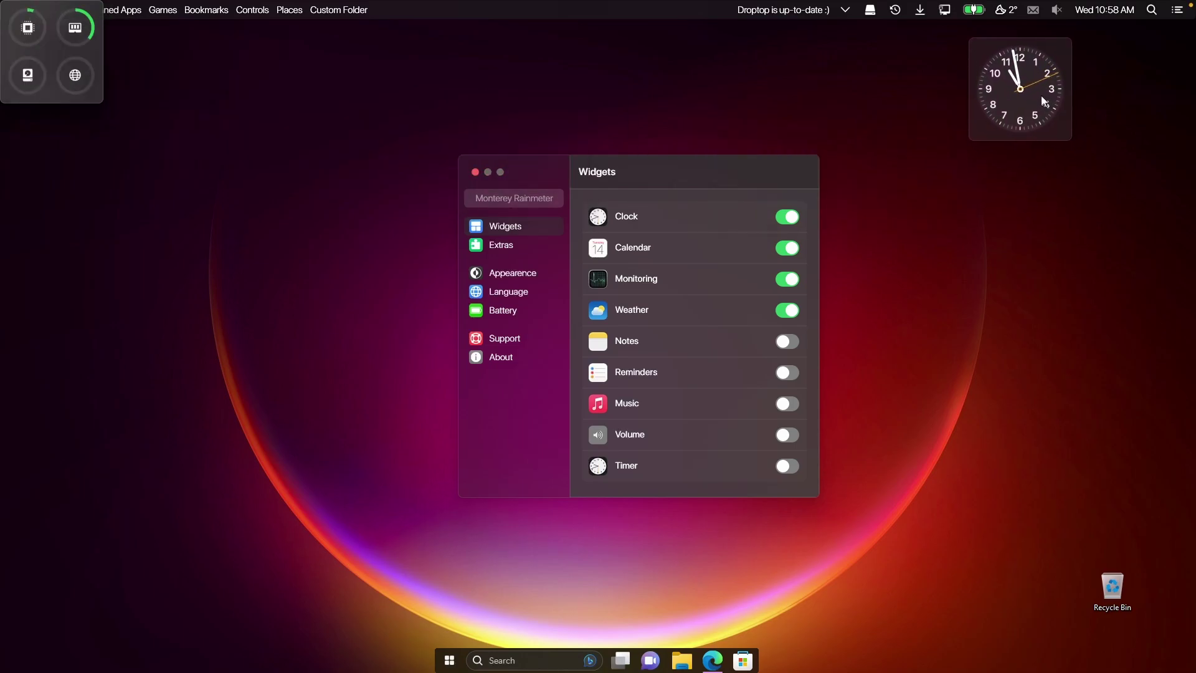
{"action": "left_click_drag", "start_coordinate": [71, 85], "coordinate": [1041, 246]}
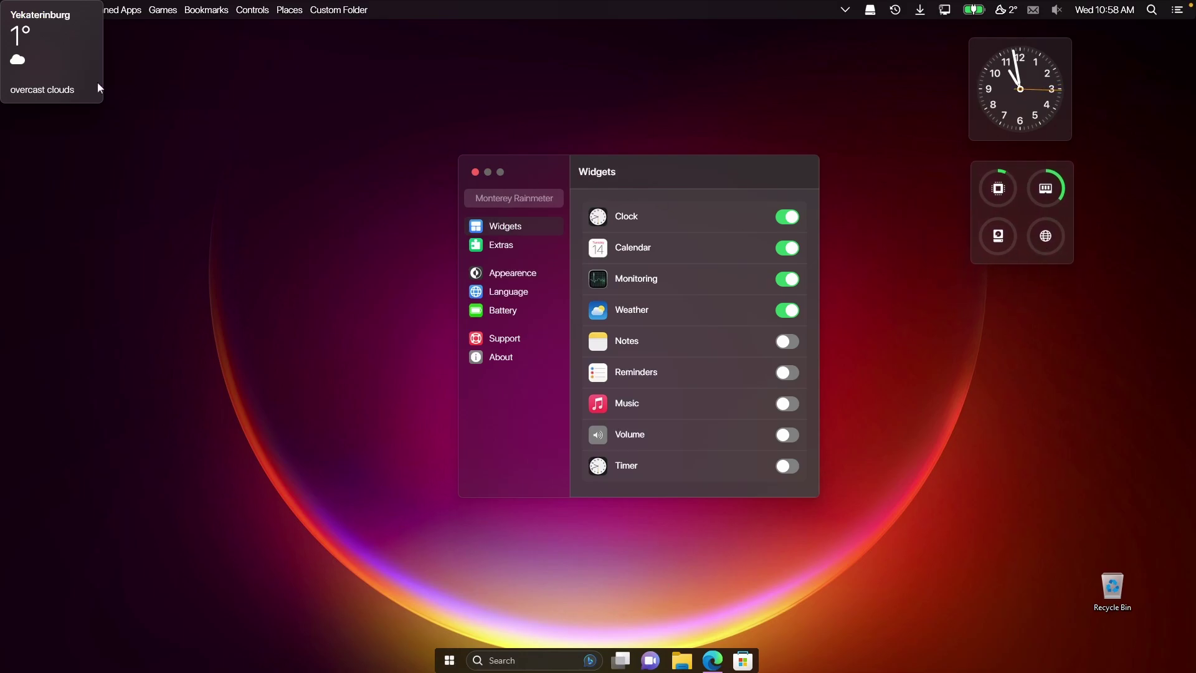
{"action": "left_click_drag", "start_coordinate": [62, 76], "coordinate": [1146, 107]}
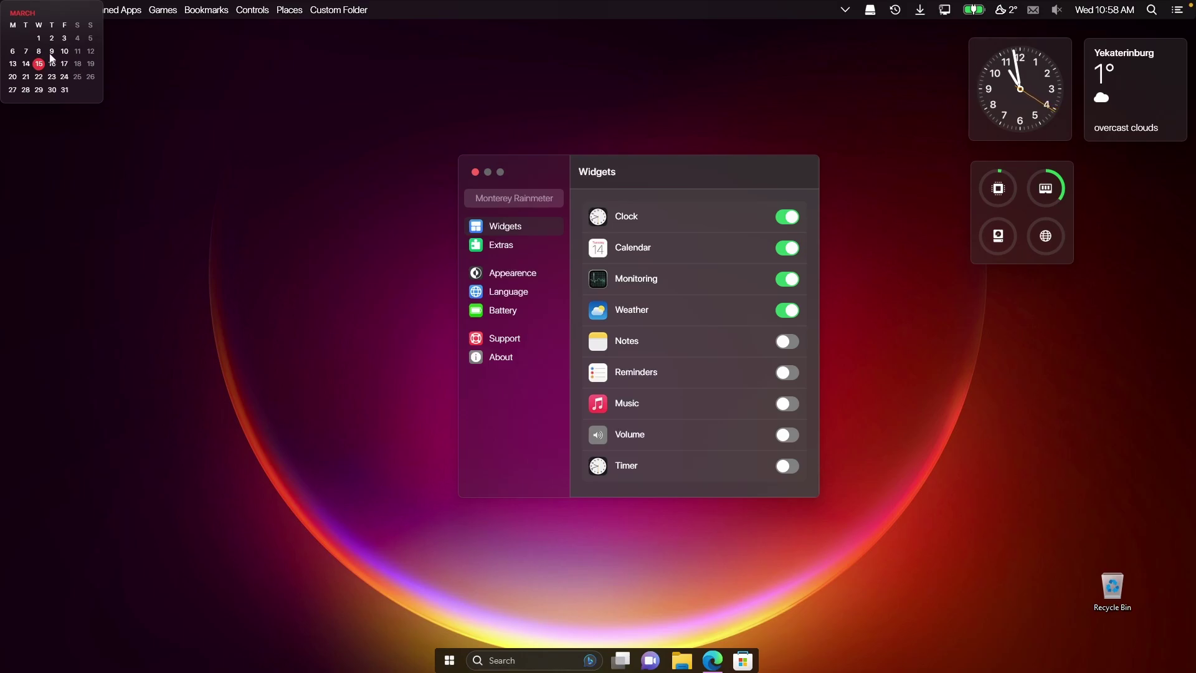
{"action": "left_click_drag", "start_coordinate": [53, 61], "coordinate": [1028, 340]}
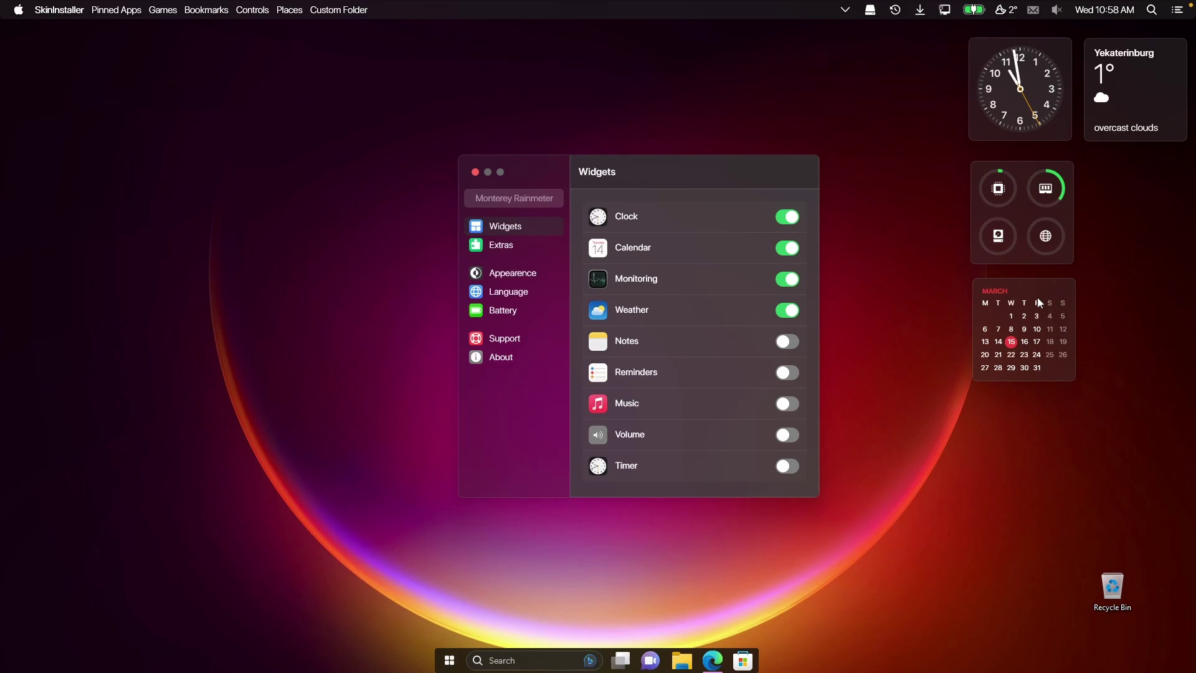
Set the monitoring and calendar widgets to Wide, briefly trying Large for the calendar.
{"action": "right_click", "coordinate": [1022, 211]}
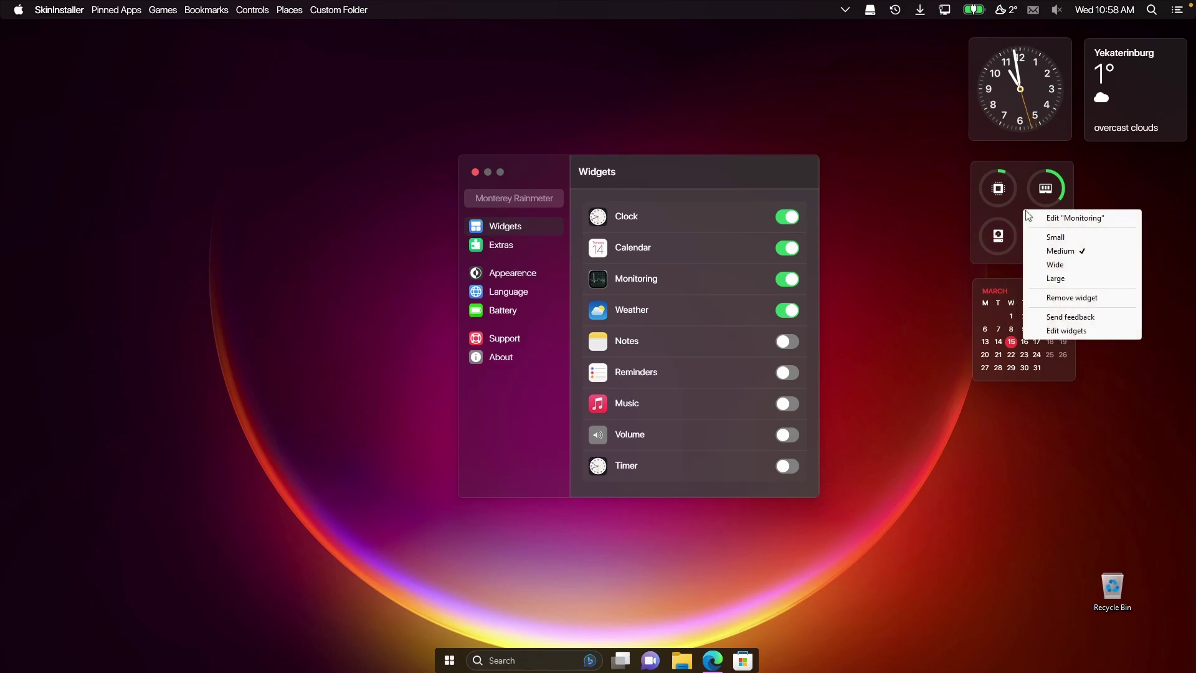
{"action": "left_click", "coordinate": [1066, 266]}
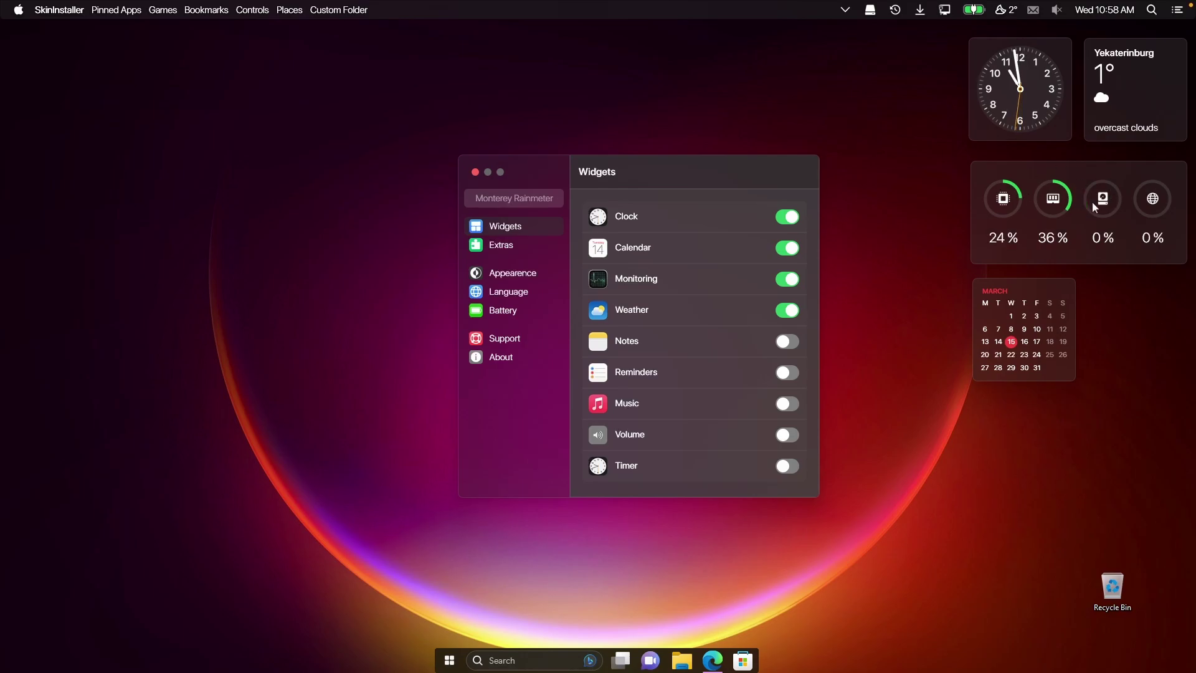
{"action": "right_click", "coordinate": [1037, 294]}
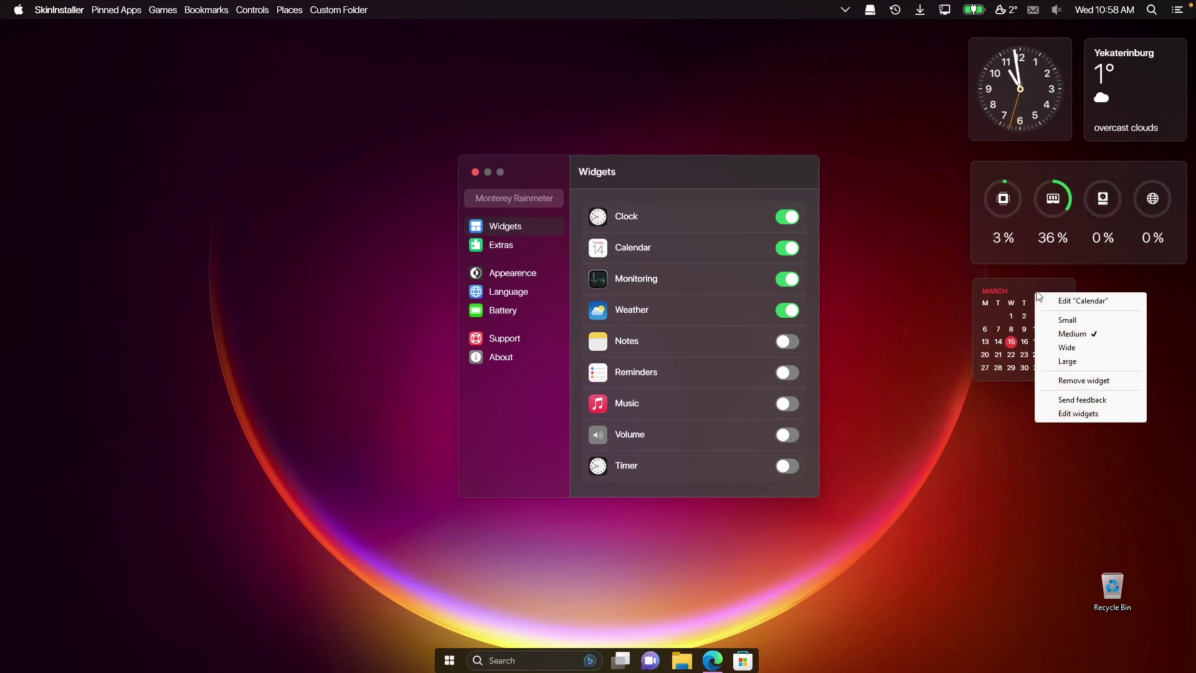
{"action": "left_click", "coordinate": [1071, 349]}
{"action": "right_click", "coordinate": [1084, 319]}
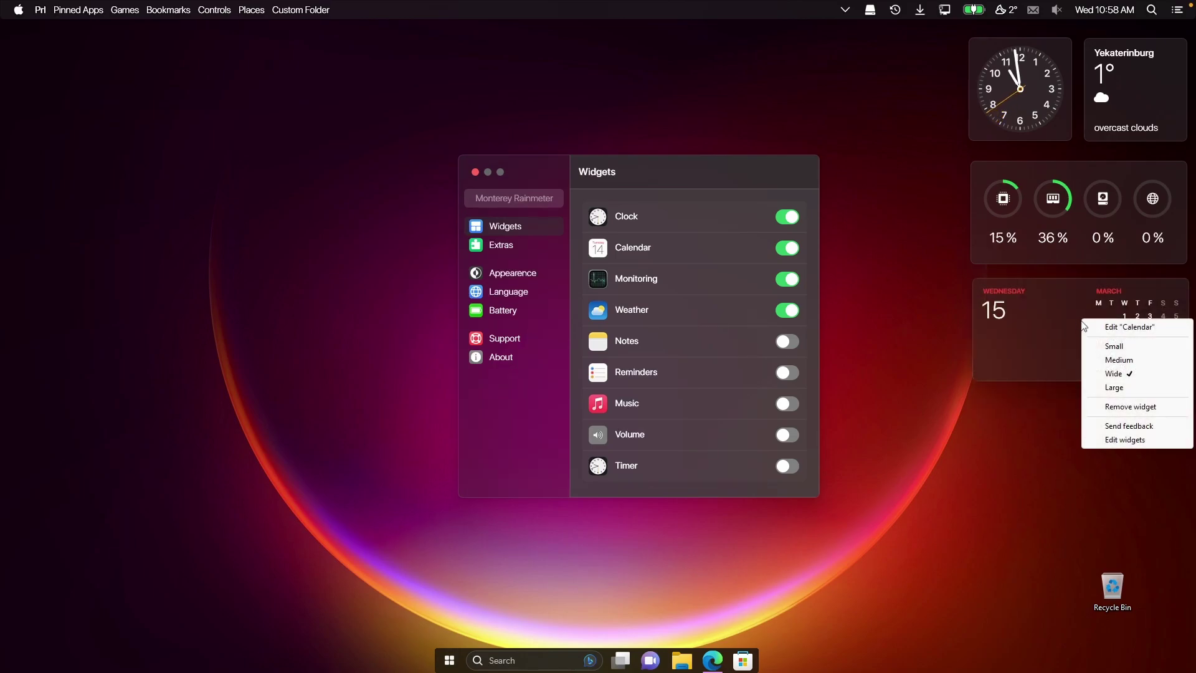
{"action": "left_click", "coordinate": [1112, 387]}
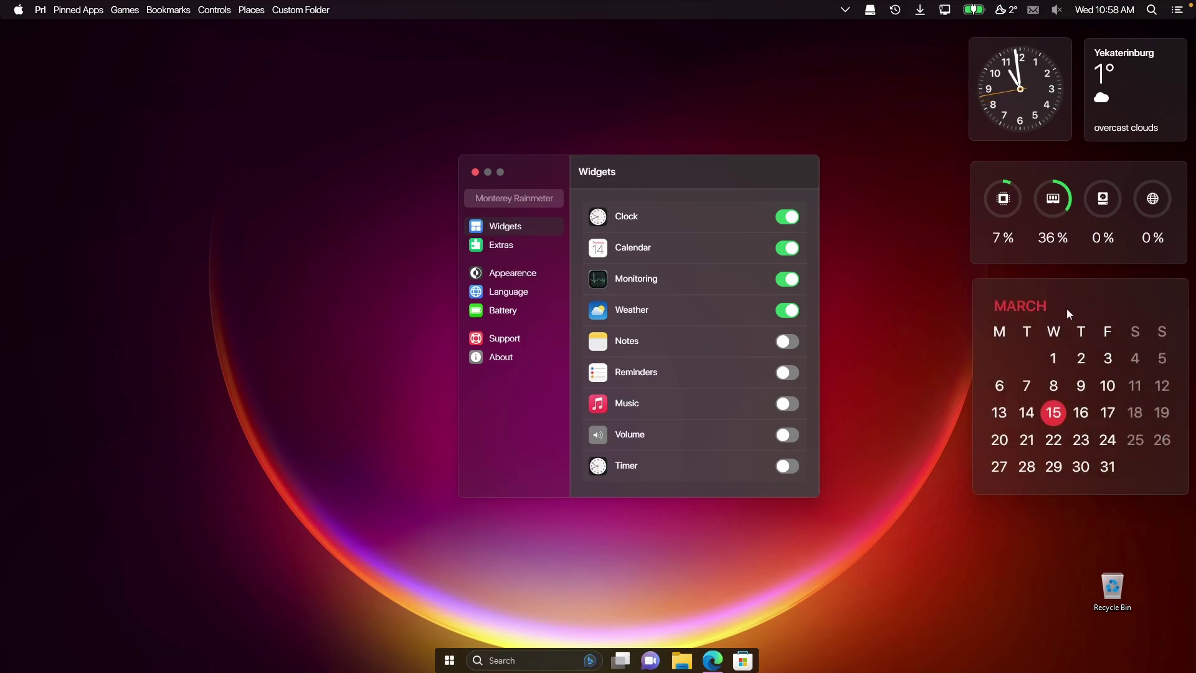
{"action": "right_click", "coordinate": [1067, 307]}
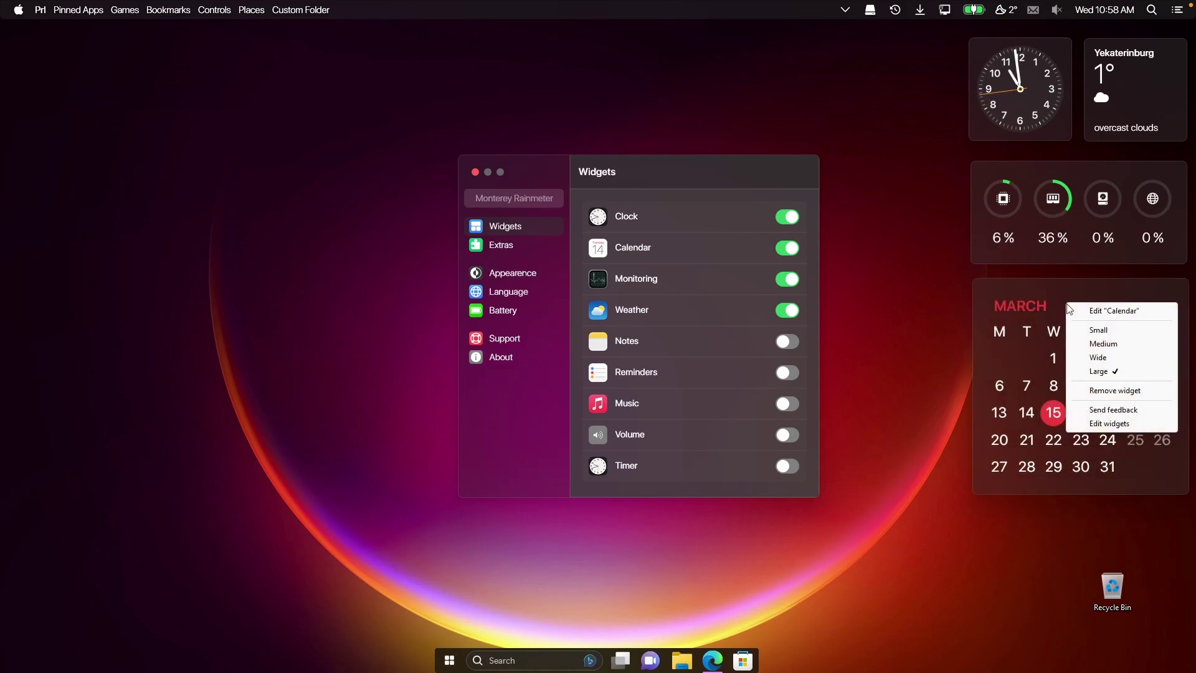
{"action": "left_click", "coordinate": [1117, 359]}
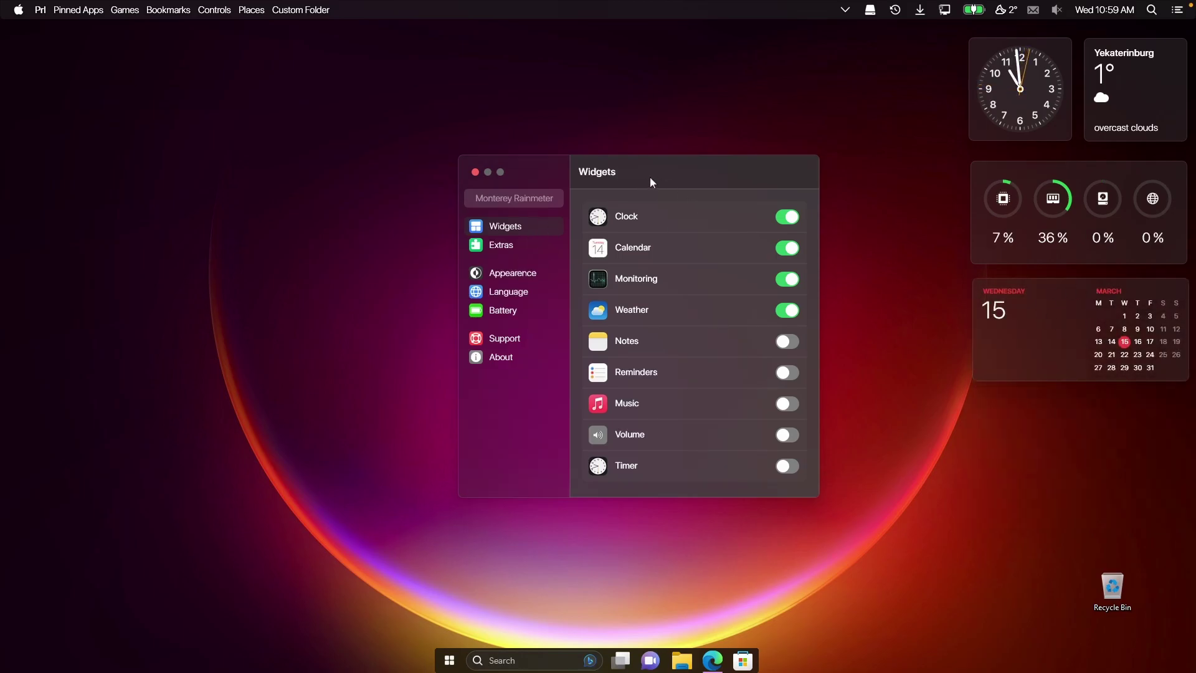
On the Appearance page, preview the Color theme, then restore the Blur theme.
{"action": "left_click", "coordinate": [532, 278]}
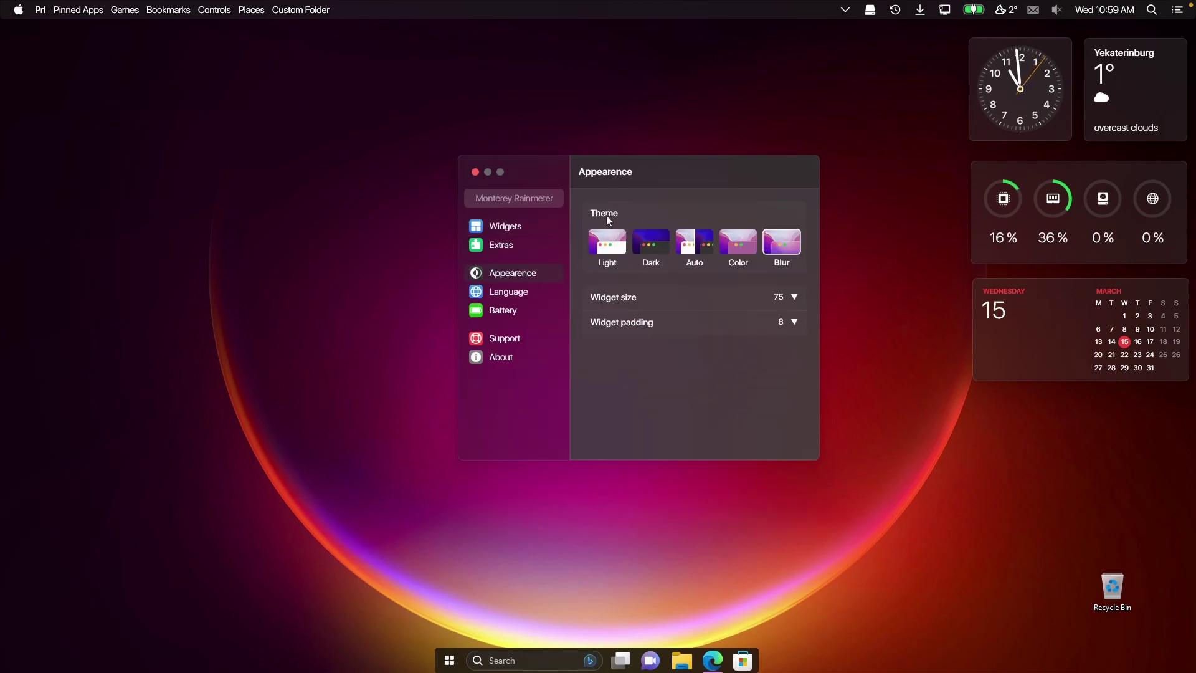
{"action": "left_click", "coordinate": [740, 235]}
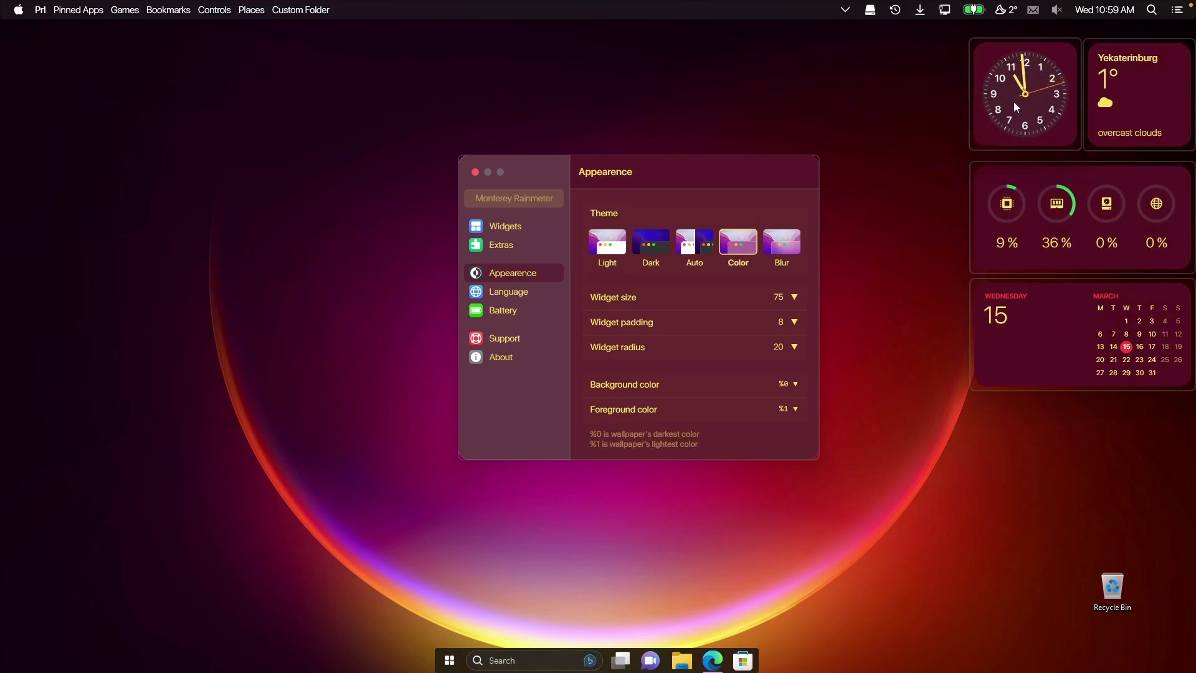
{"action": "left_click", "coordinate": [782, 218]}
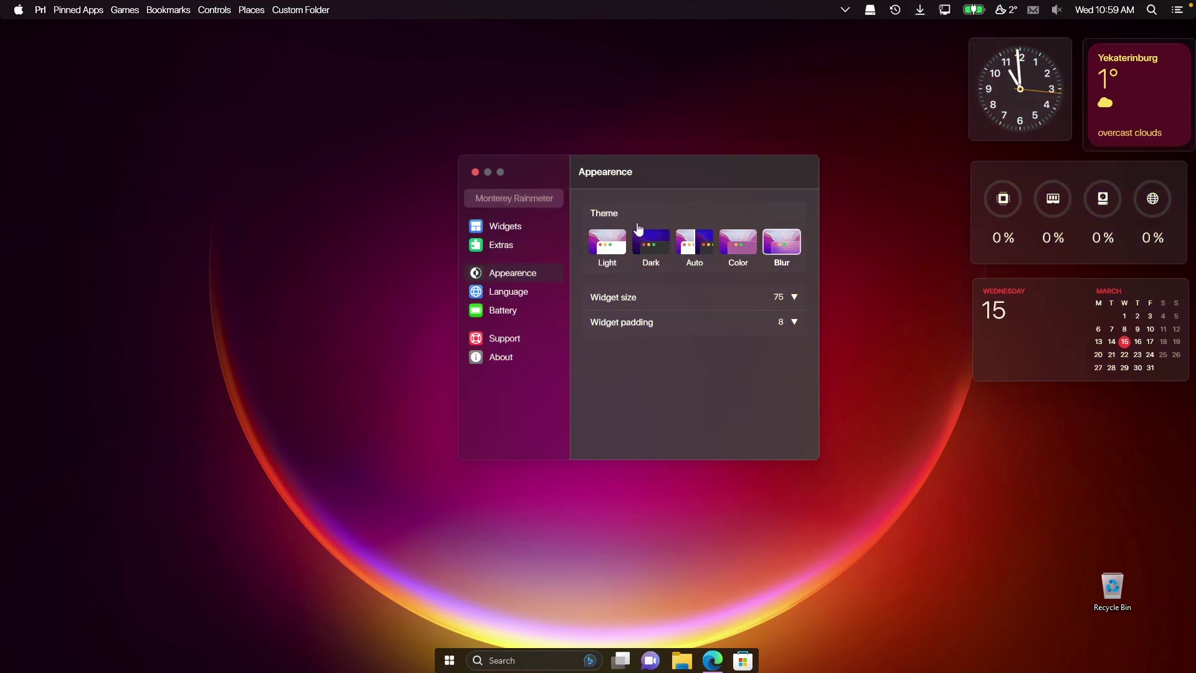
Review the Battery settings page, then close the Monterey settings window.
{"action": "left_click", "coordinate": [515, 316]}
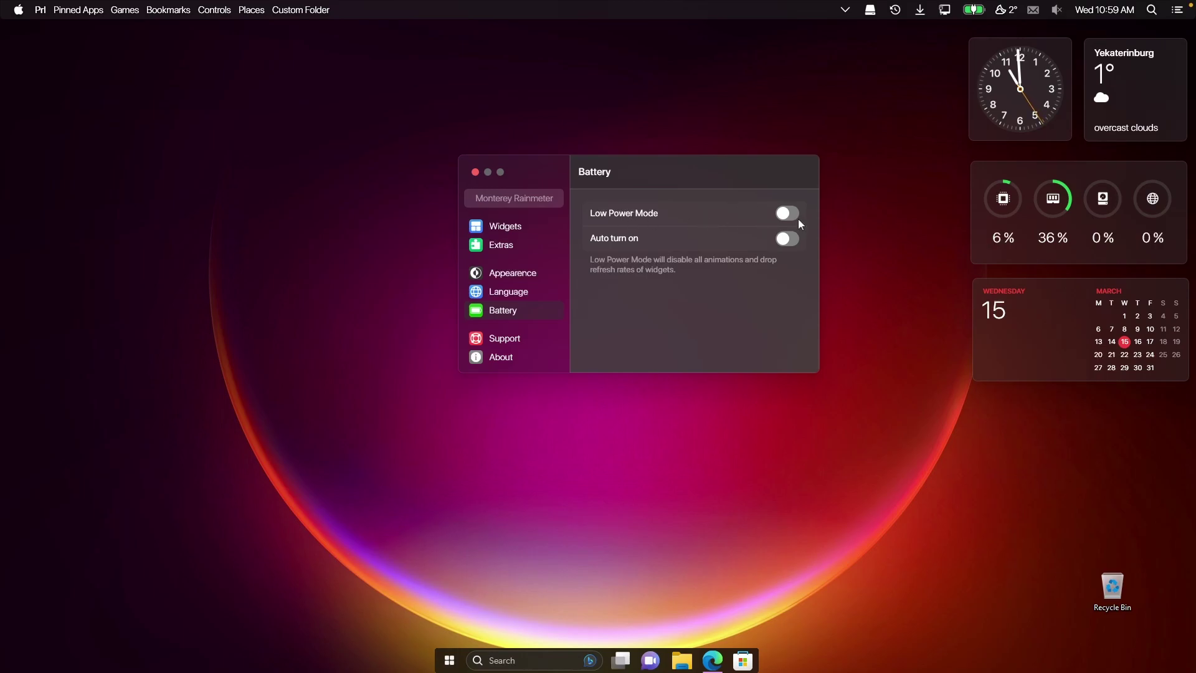
{"action": "left_click", "coordinate": [476, 173]}
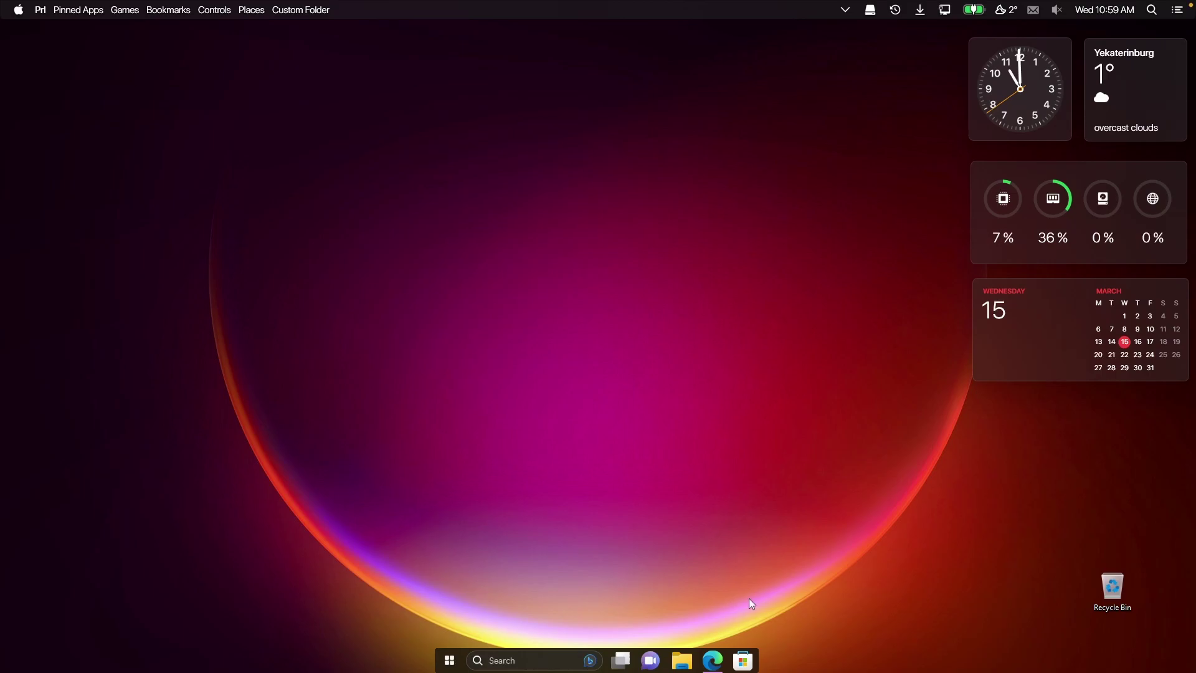
Search Microsoft Store for 'power toys' and install Microsoft PowerToys.
{"action": "left_click", "coordinate": [743, 660]}
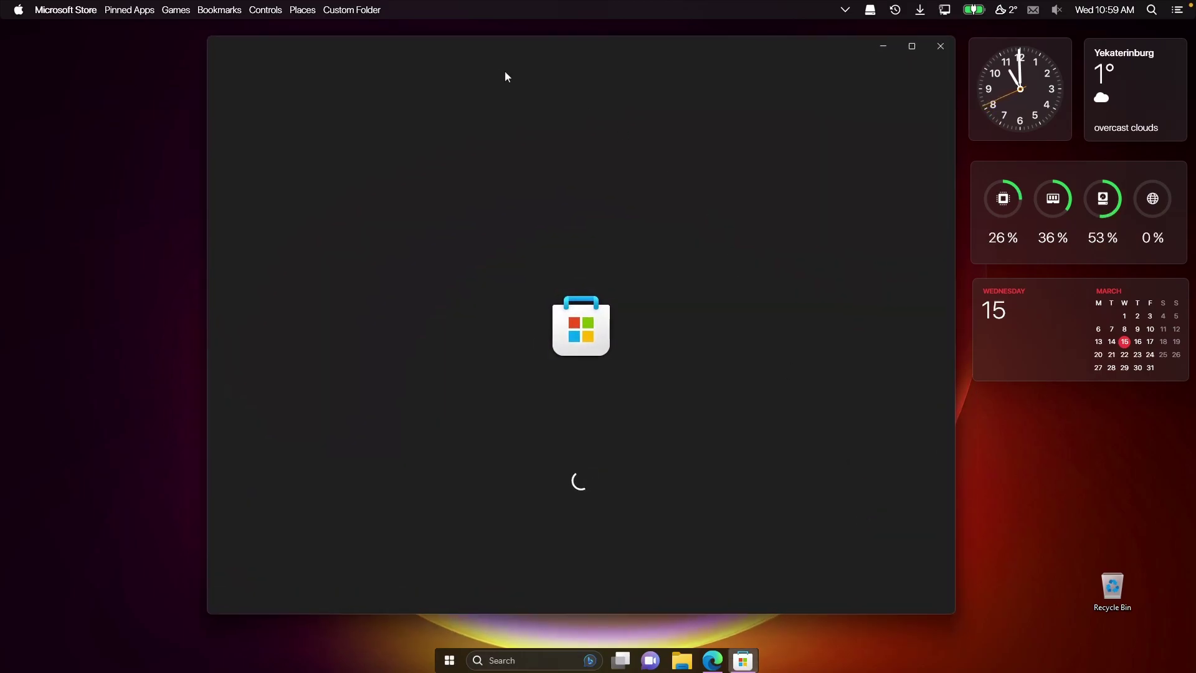
{"action": "left_click", "coordinate": [510, 50]}
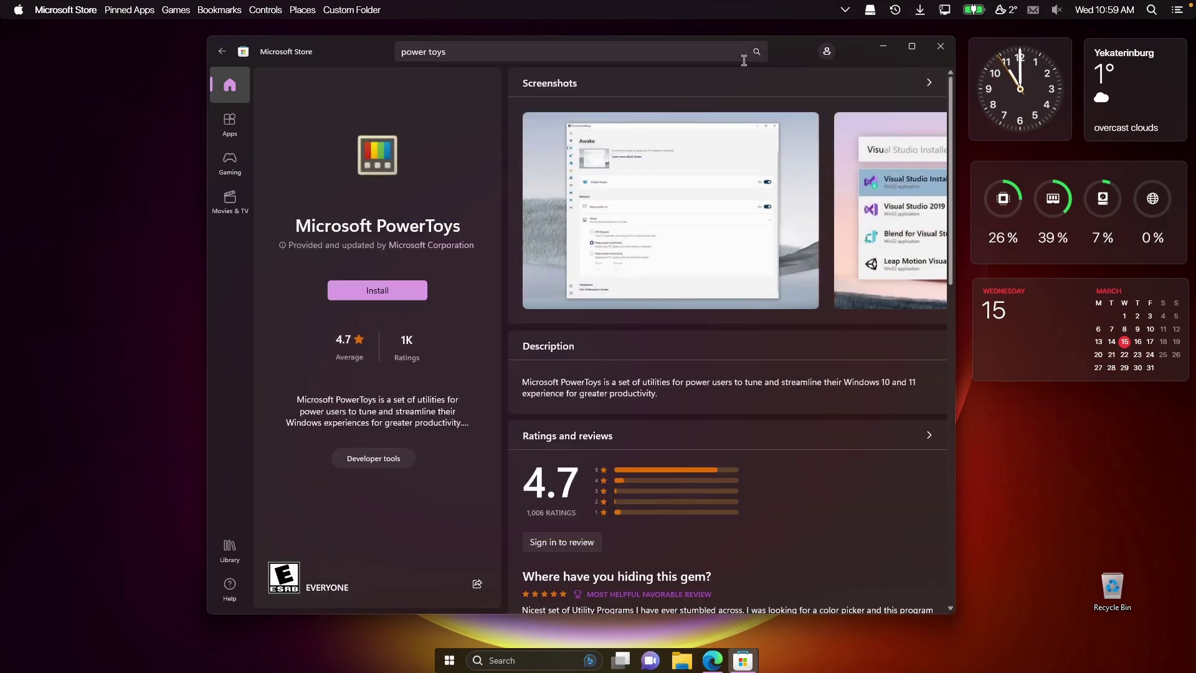
{"action": "left_click", "coordinate": [394, 290]}
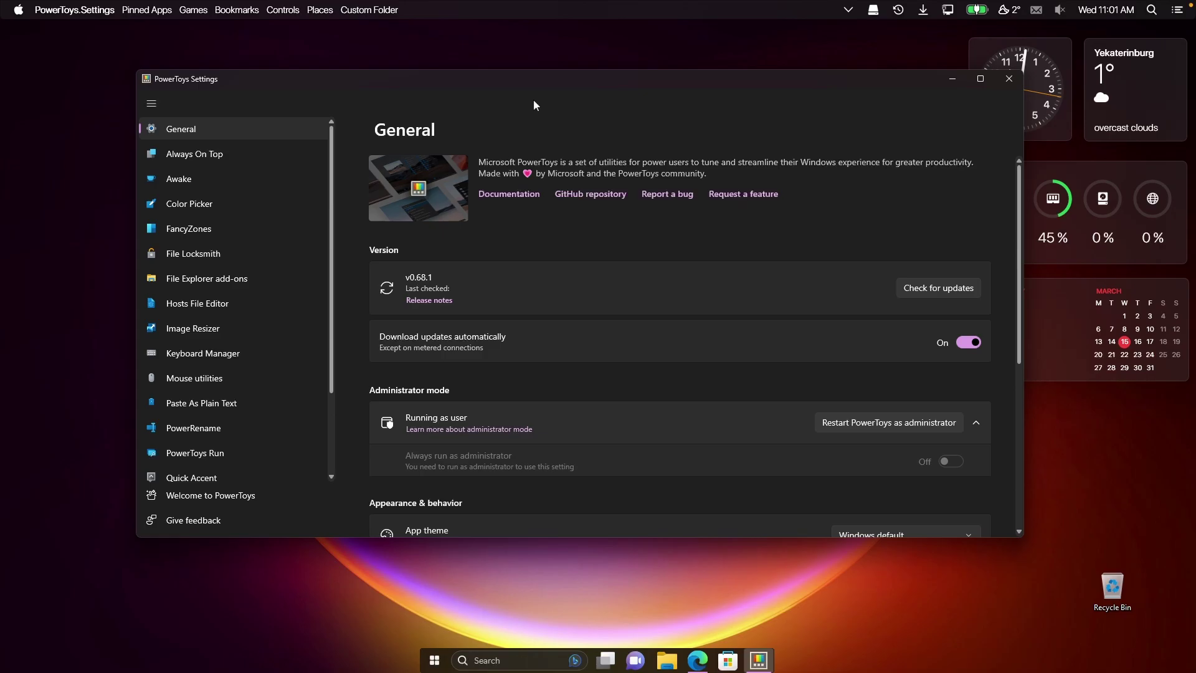
Restart PowerToys as administrator, enable 'Always run as administrator', and reposition the settings window.
{"action": "left_click", "coordinate": [879, 423]}
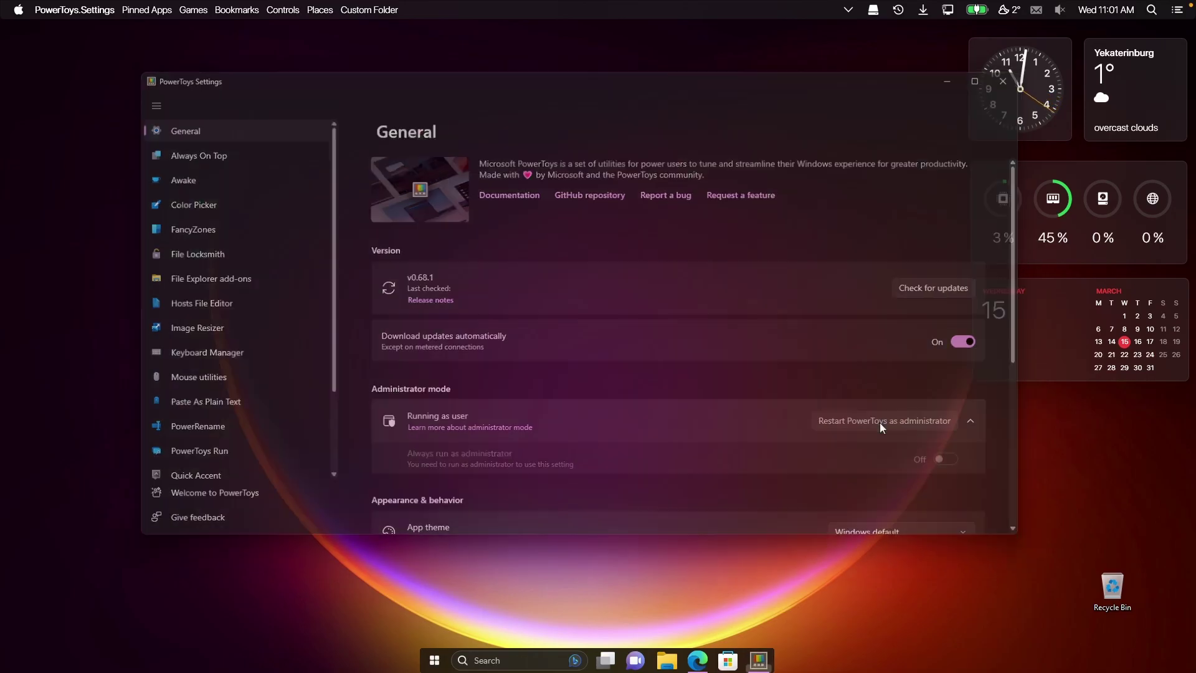
{"action": "left_click", "coordinate": [562, 427]}
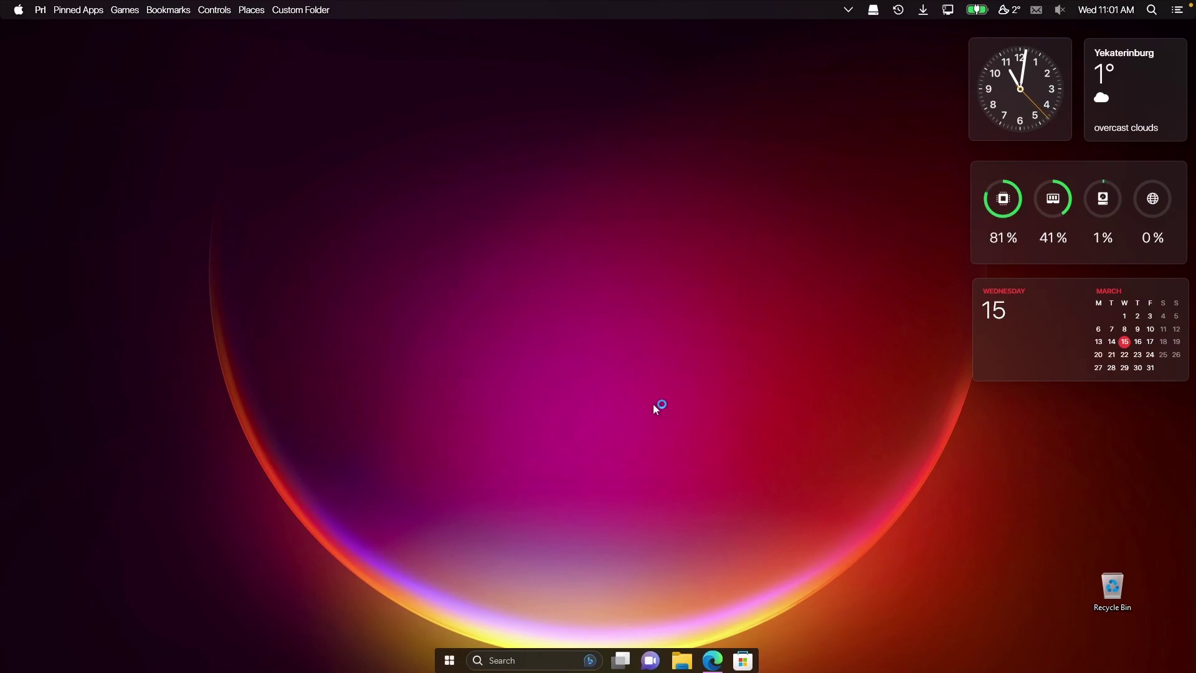
{"action": "scroll", "coordinate": [705, 349], "scroll_direction": "down", "scroll_amount": 2}
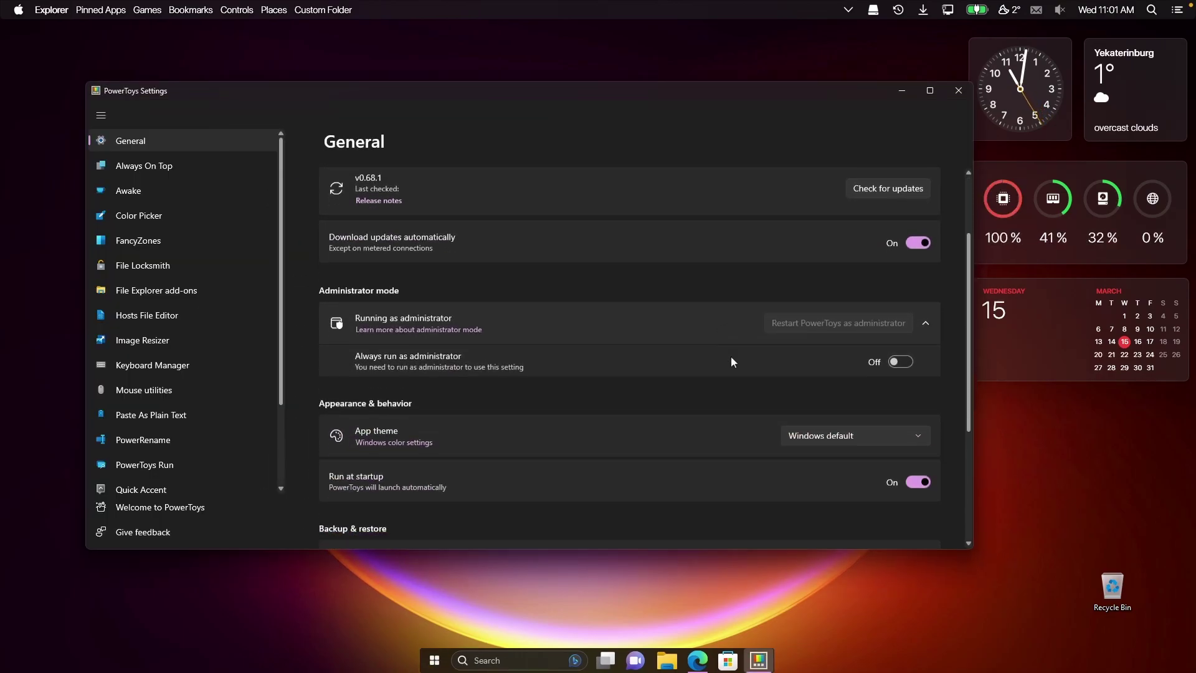
{"action": "left_click", "coordinate": [900, 359]}
{"action": "left_click_drag", "start_coordinate": [764, 91], "coordinate": [877, 104]}
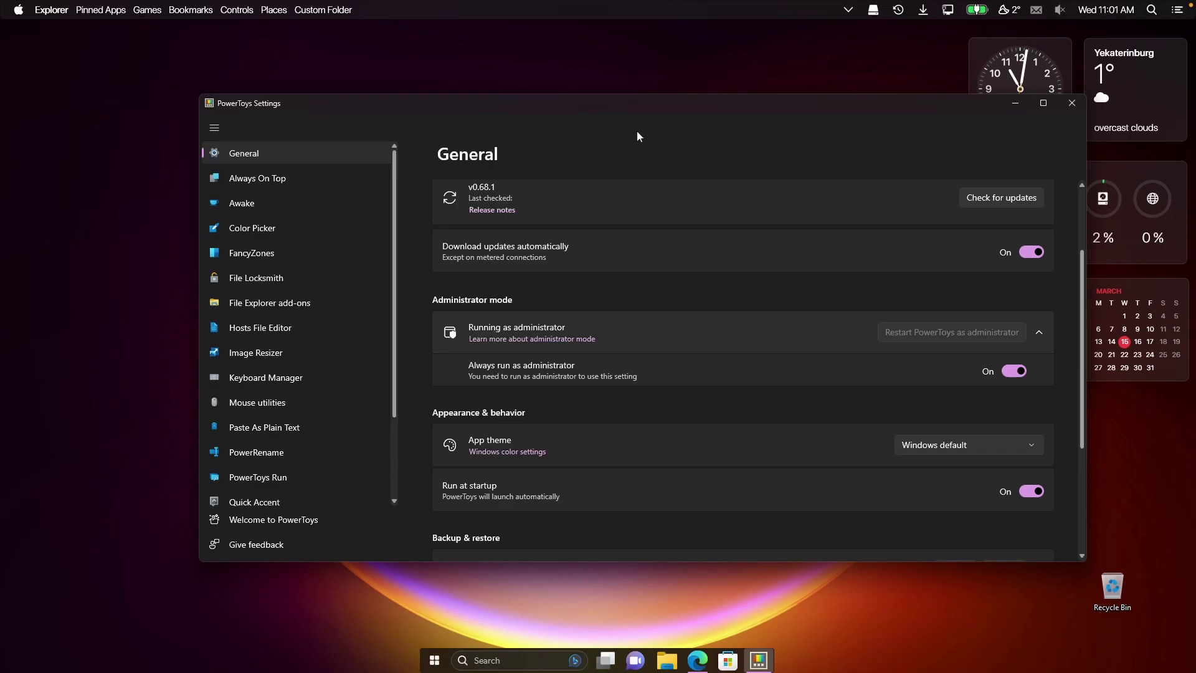
{"action": "left_click_drag", "start_coordinate": [589, 102], "coordinate": [574, 96]}
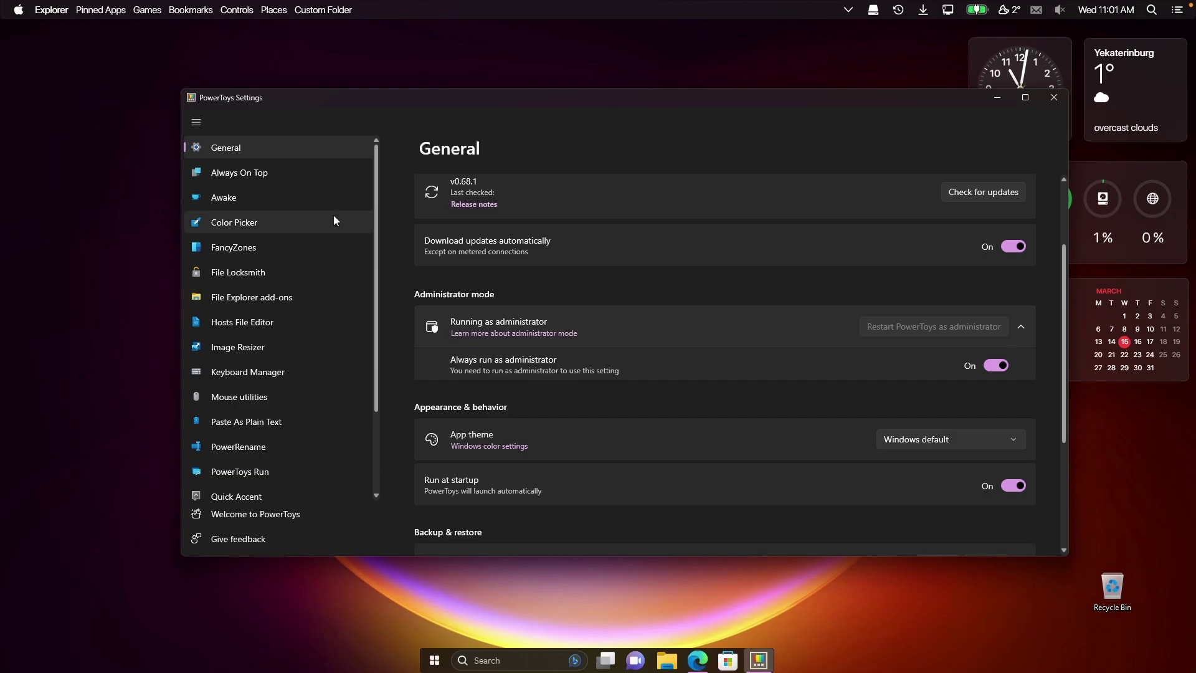
Confirm PowerToys Run uses the Alt+Space shortcut, then close PowerToys Settings.
{"action": "left_click", "coordinate": [291, 472]}
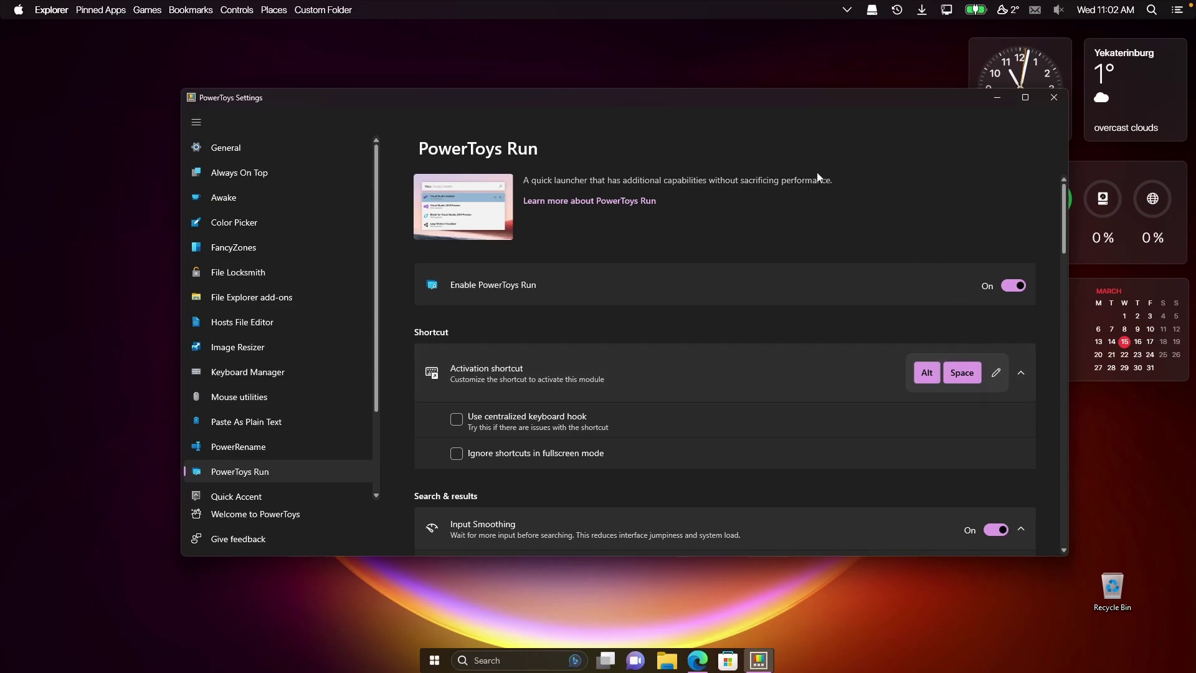
{"action": "left_click", "coordinate": [1052, 97]}
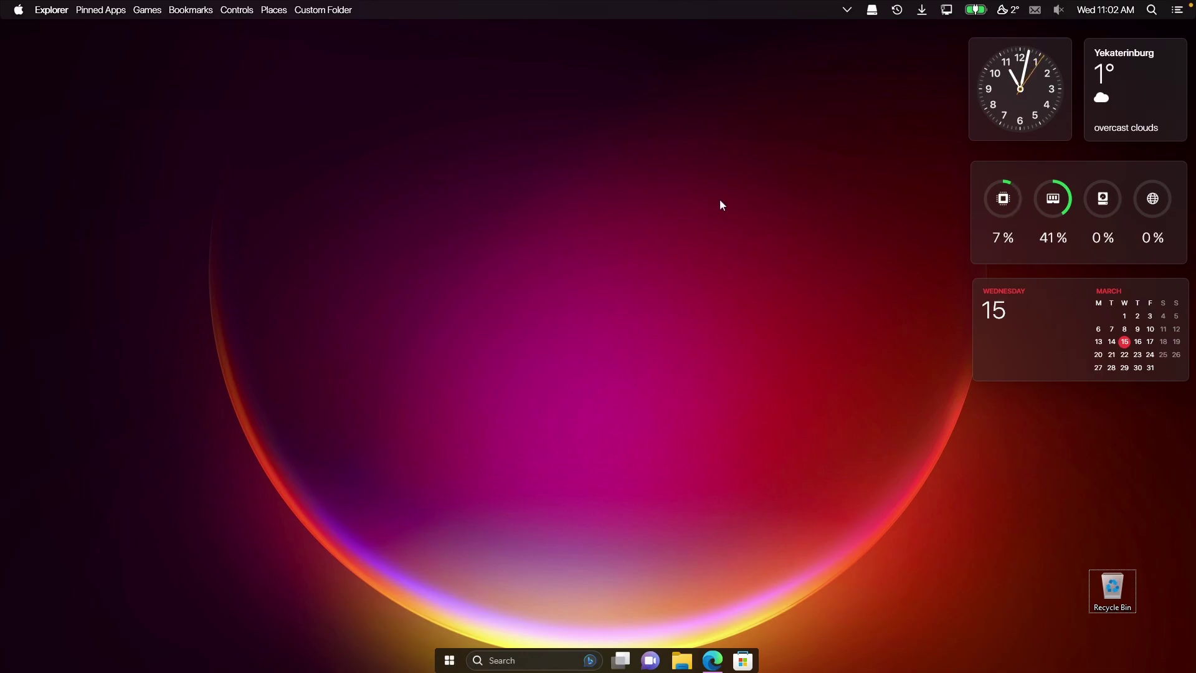
Search 'microsoft edge' in PowerToys Run via Alt+Space.
{"action": "key", "text": "alt+space"}
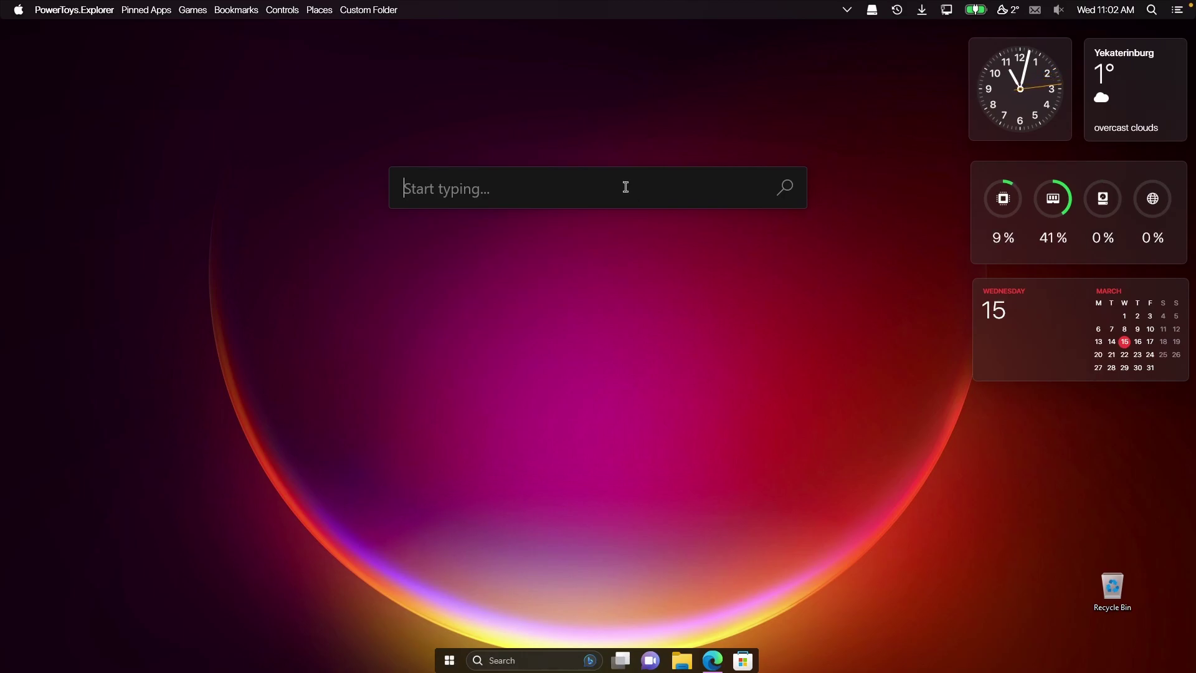
{"action": "type", "text": "microsoft edge"}
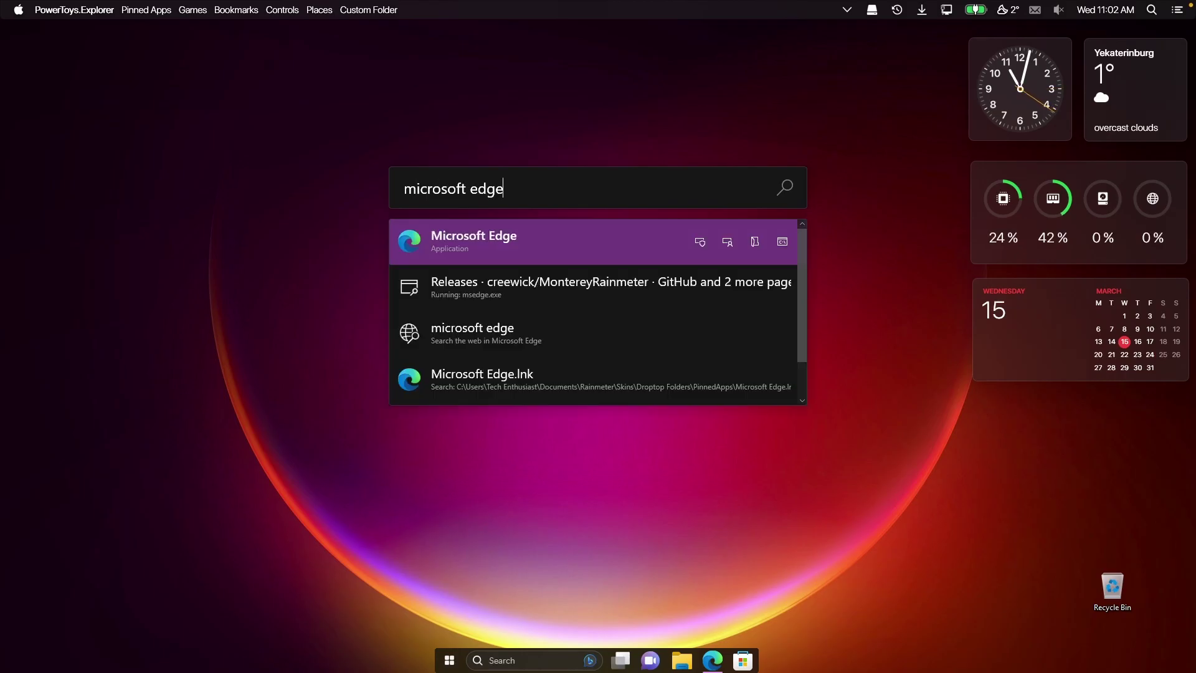